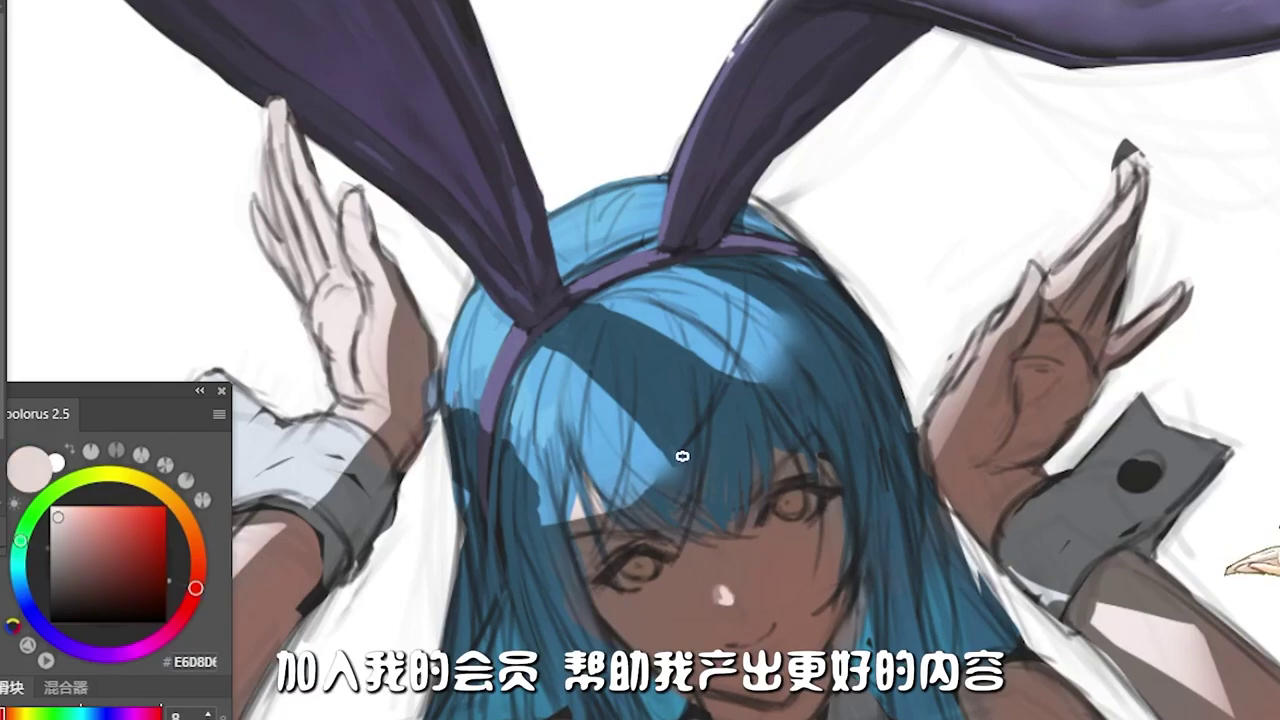
Step: Refine the nose highlight and the light-blue patches along the fringe and side hair using colours sampled from the painting
left_click(723, 582, "alt")
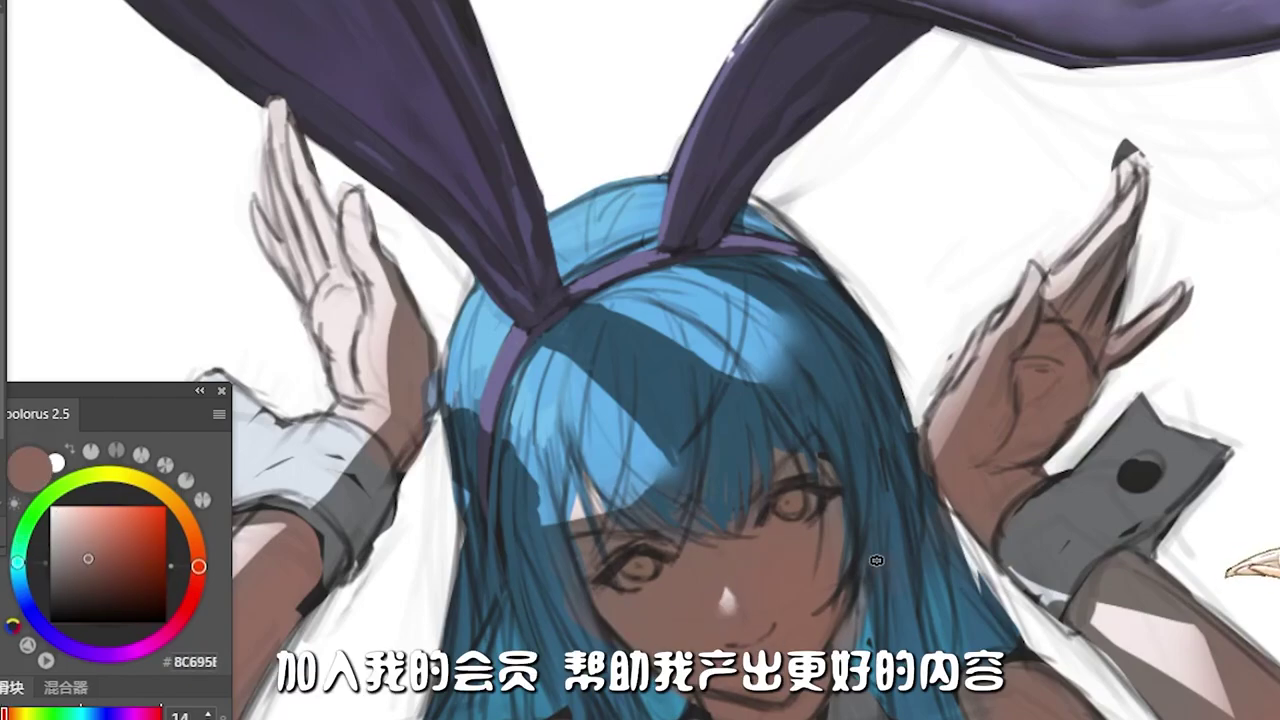
left_click(711, 371, "alt")
left_click_drag(711, 371, 449, 431)
left_click(470, 512, "alt")
left_click(455, 489, "alt")
left_click(443, 499, "alt")
left_click_drag(443, 499, 686, 452)
Step: Paint the shirt collar flat grey over the rough sketch shading, then clear the selection
left_click(736, 511, "alt")
left_click(708, 535, "alt")
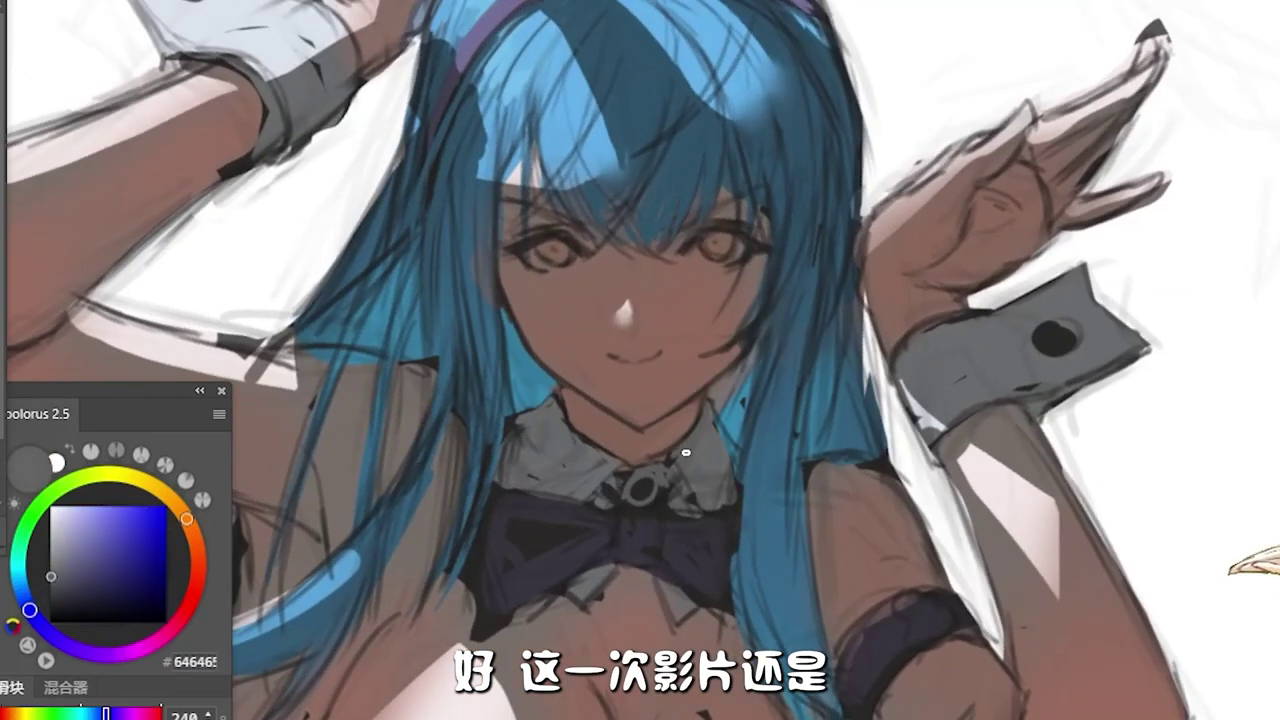
left_click(697, 466, "alt")
mouse_move(555, 398)
left_mouse_down()
mouse_move(505, 440)
mouse_move(582, 476)
mouse_move(530, 445)
left_mouse_up()
key("ctrl+d")
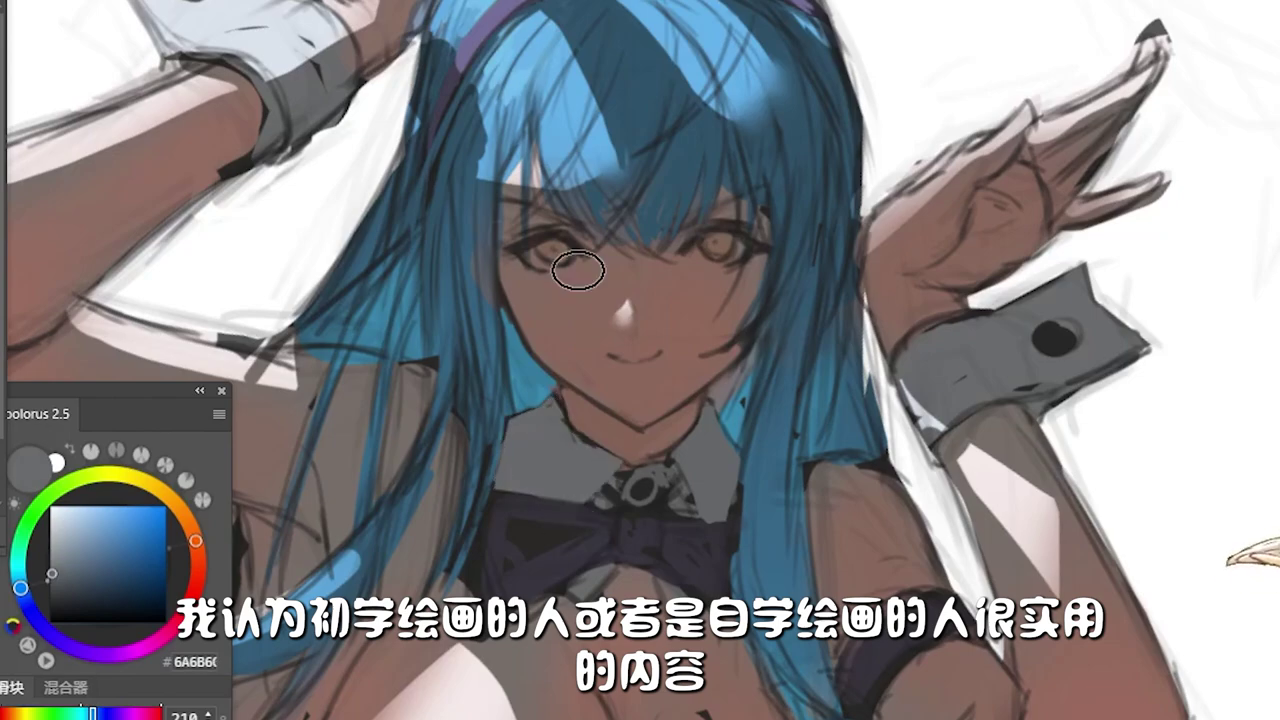
Step: Paint long light-blue highlight strands down the outer hair on the side of the light-cuffed arm
scroll(636, 123, "up", 2)
left_click(636, 123, "alt")
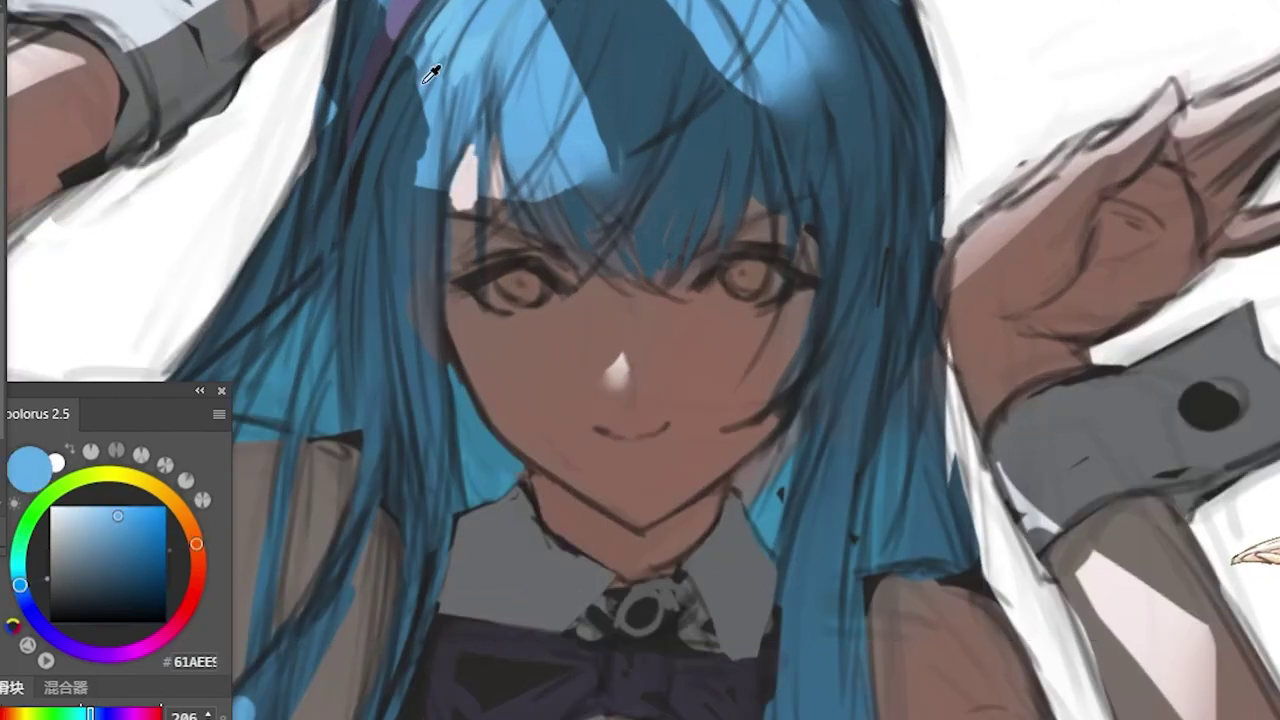
scroll(427, 142, "up", 2)
left_click_drag(427, 142, 325, 340)
left_click_drag(410, 215, 320, 480)
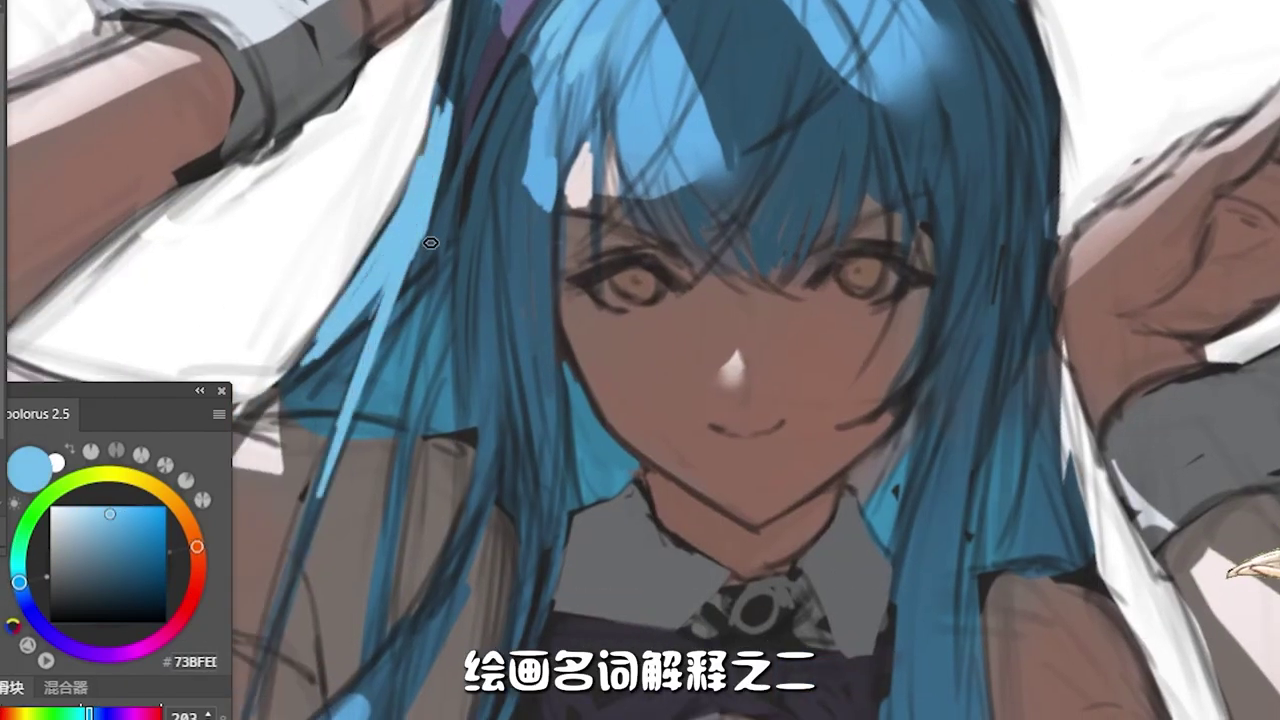
left_click_drag(400, 245, 340, 470)
Step: Select the background gap between the light-cuffed arm and the hair and clean it to plain white
left_click_drag(250, 330, 340, 320)
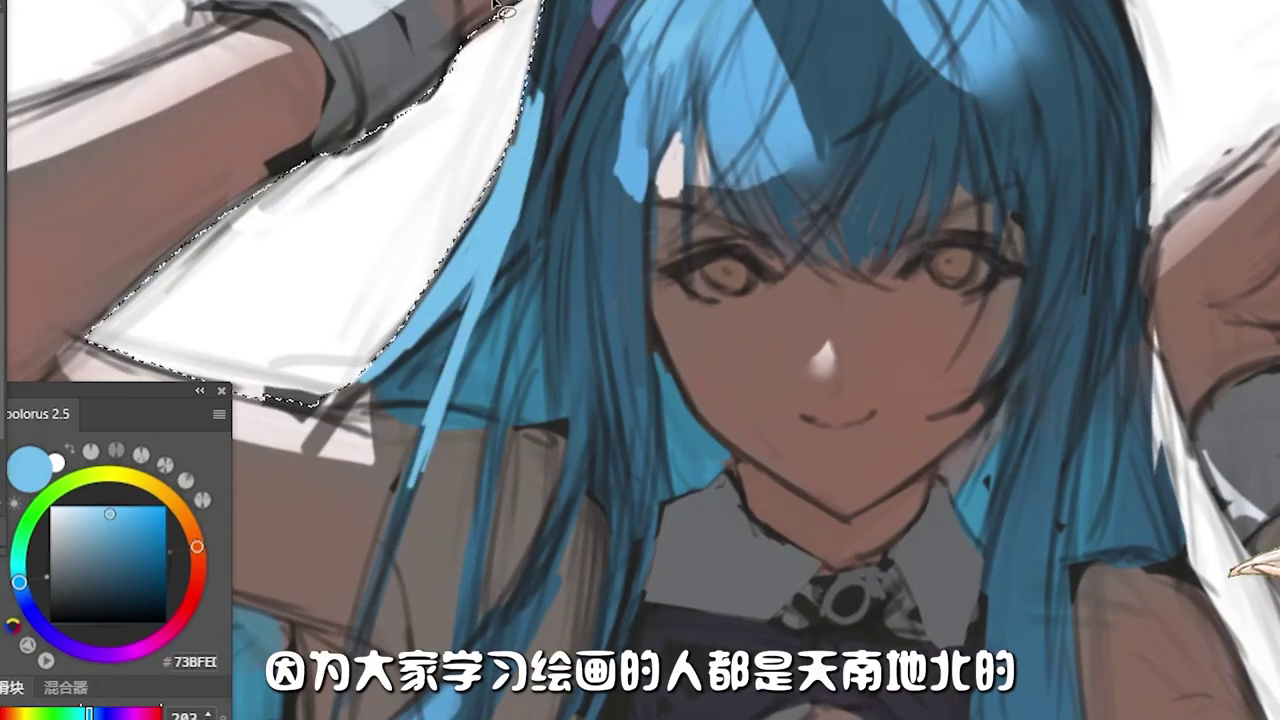
left_click(290, 180, "alt")
left_click_drag(505, 0, 373, 160)
Step: Paint dark and mid-blue strands into the lit hair beside the face, including a thin lock over the forehead
left_click(480, 280, "alt")
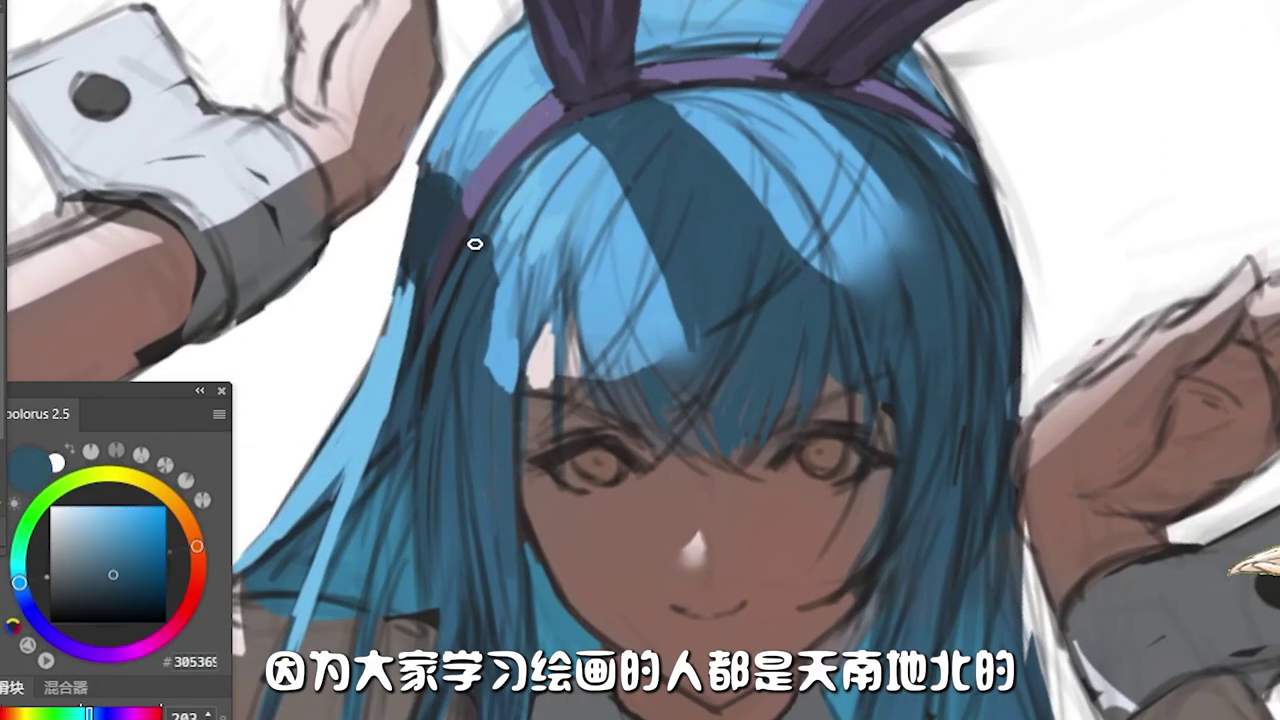
left_click_drag(510, 282, 505, 400)
left_click(520, 300, "alt")
mouse_move(520, 240)
left_mouse_down()
mouse_move(570, 415)
mouse_move(638, 312)
left_mouse_up()
left_click(652, 376, "alt")
left_click(766, 134, "alt")
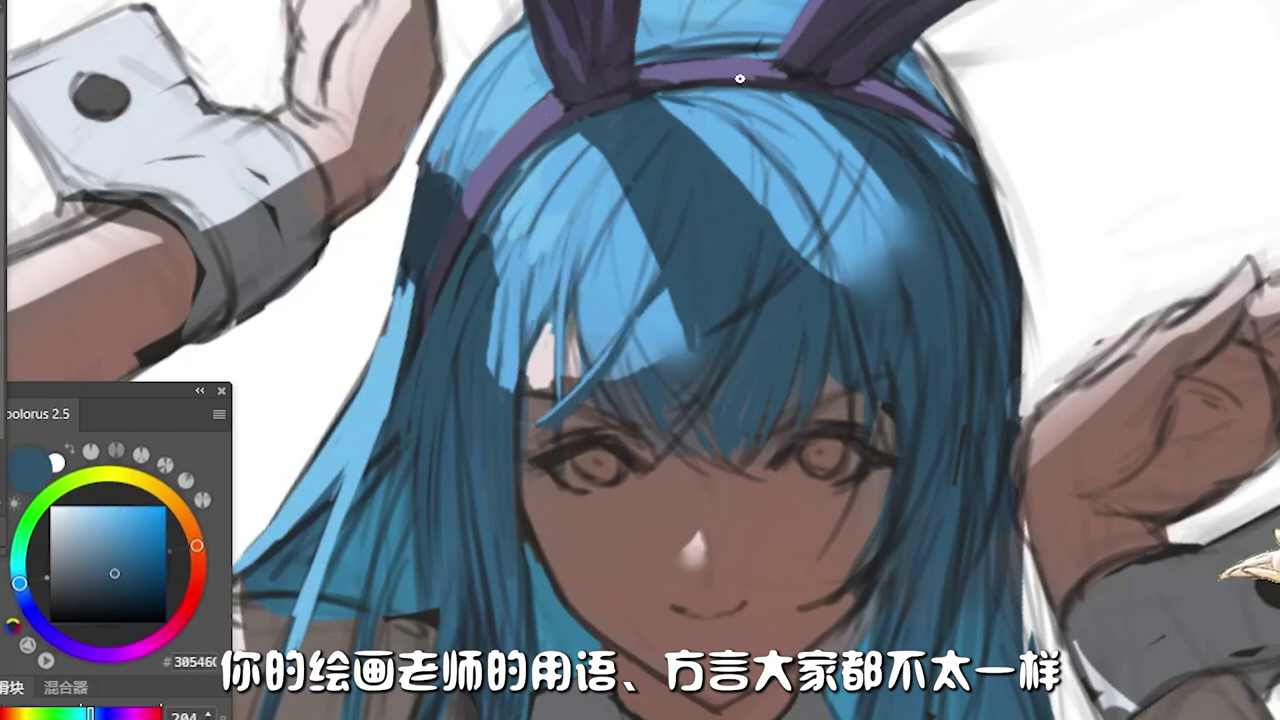
Step: Shade the crown between the rabbit ears with a tuft of darker blue strands above the headband
left_click_drag(766, 134, 646, 100)
mouse_move(600, 60)
left_mouse_down()
mouse_move(617, 12)
mouse_move(590, 80)
mouse_move(600, 30)
mouse_move(549, 62)
mouse_move(640, 50)
left_mouse_up()
left_click(560, 70, "alt")
left_click(605, 25, "alt")
left_click(575, 30, "alt")
left_click(565, 72, "alt")
left_click(575, 75, "alt")
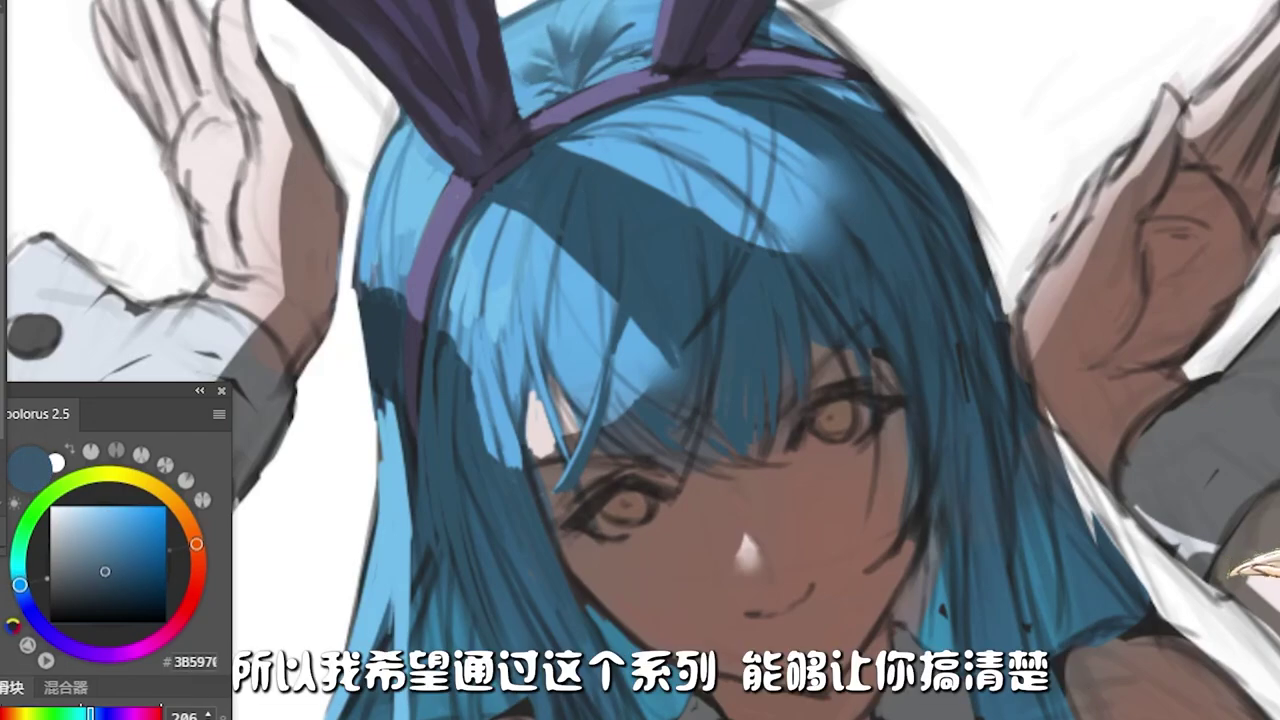
Step: Break up the lower edge of the fringe's light patch with fine strands and add thin locks above the dark-cuff-side eye
left_click(795, 388, "alt")
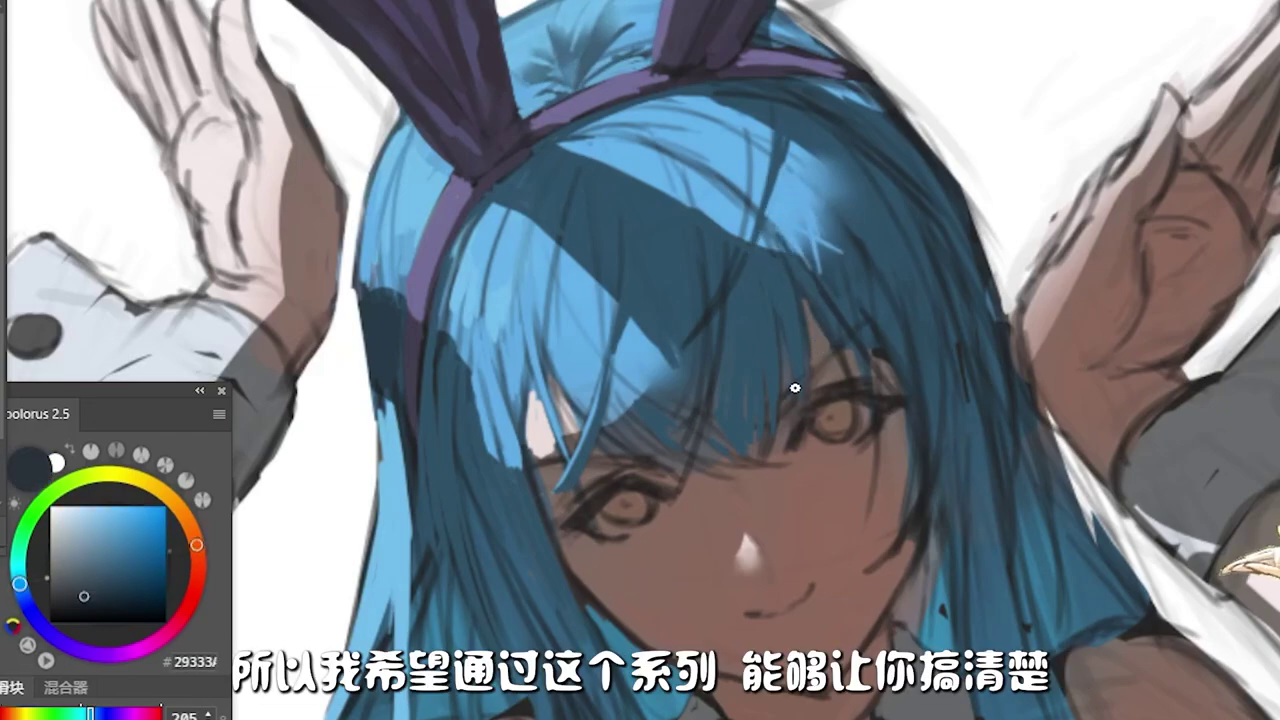
left_click(781, 248, "alt")
left_click(716, 146, "alt")
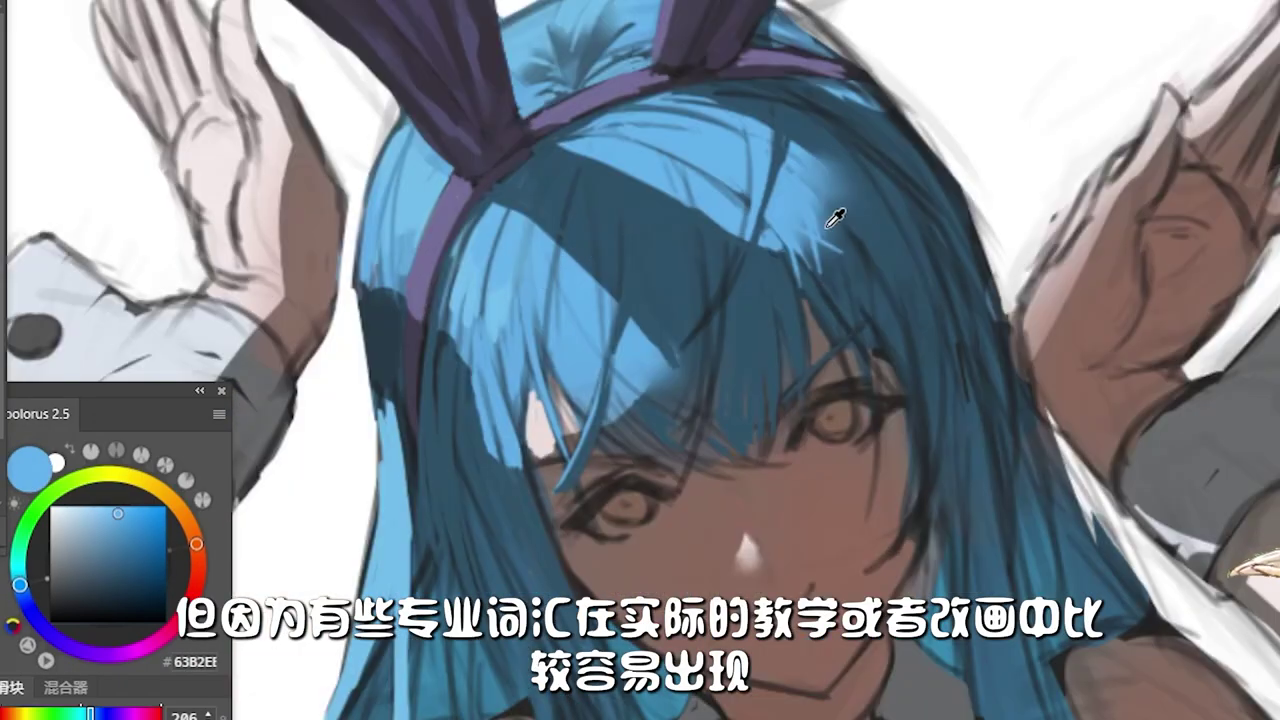
Step: Add mid-blue strands in the fringe's dark band and extend the soft light blue down beside the face
left_click(826, 226, "alt")
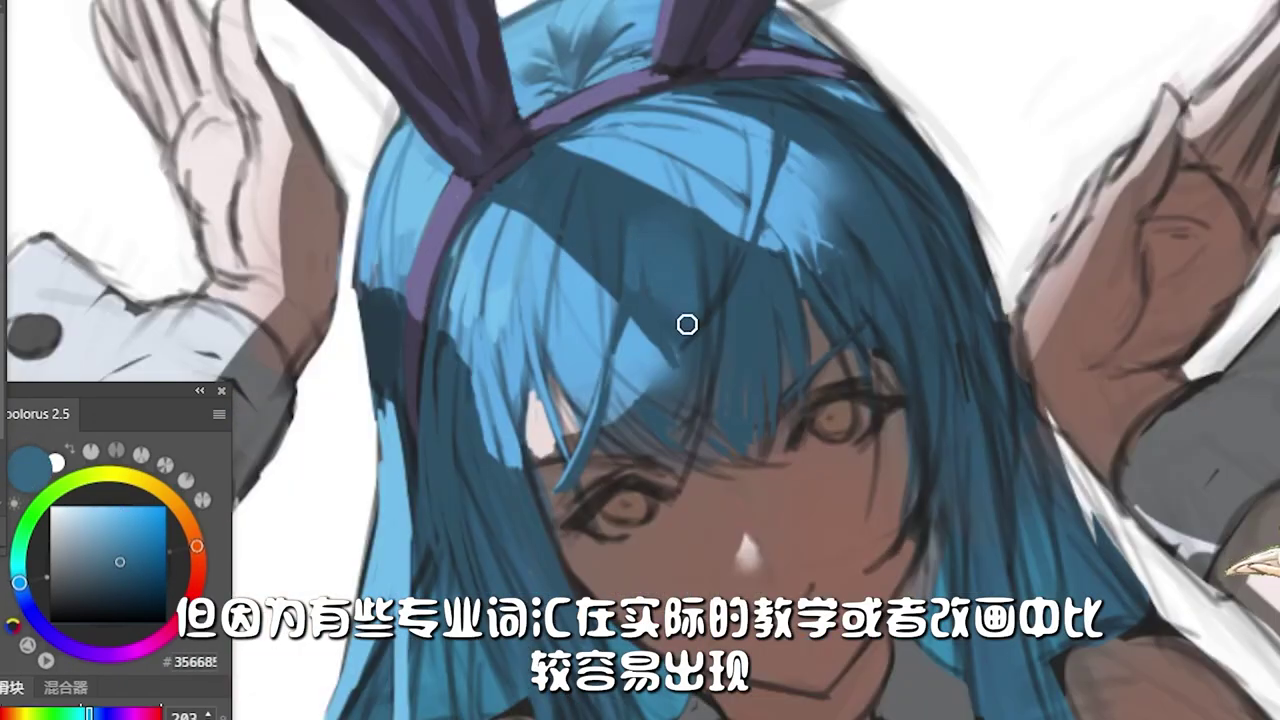
left_click(479, 212, "alt")
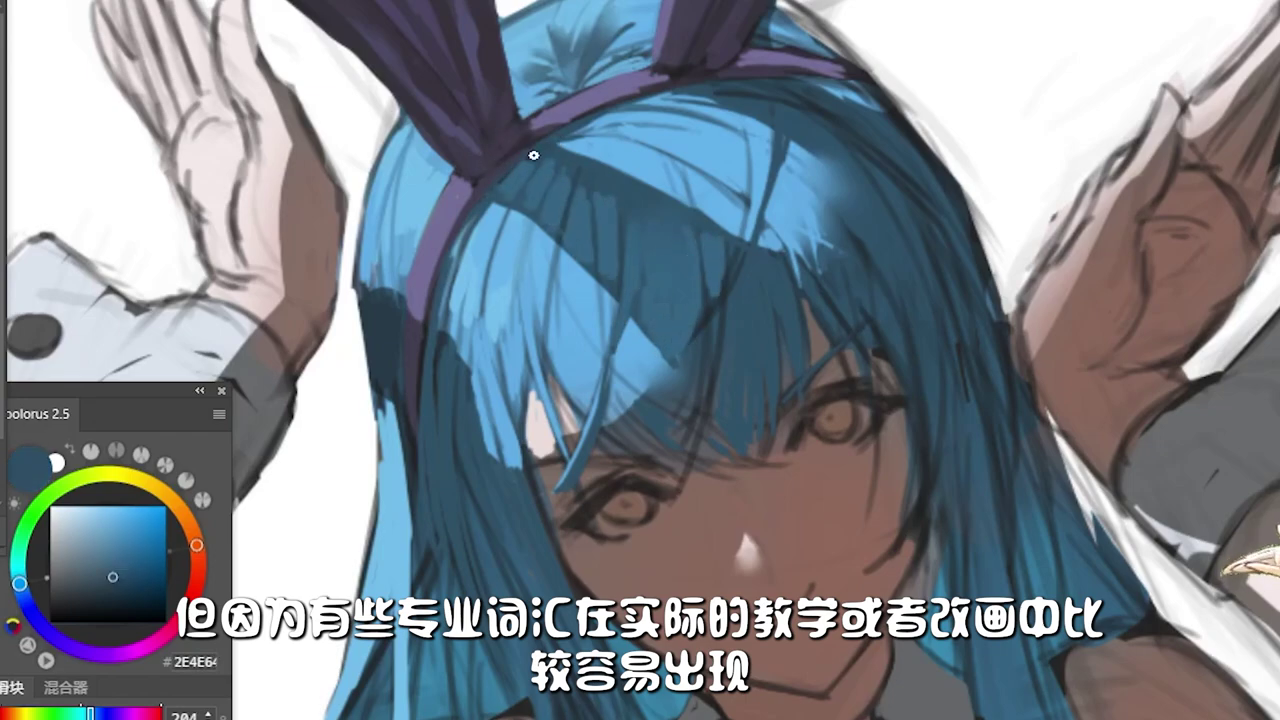
left_click(449, 263, "alt")
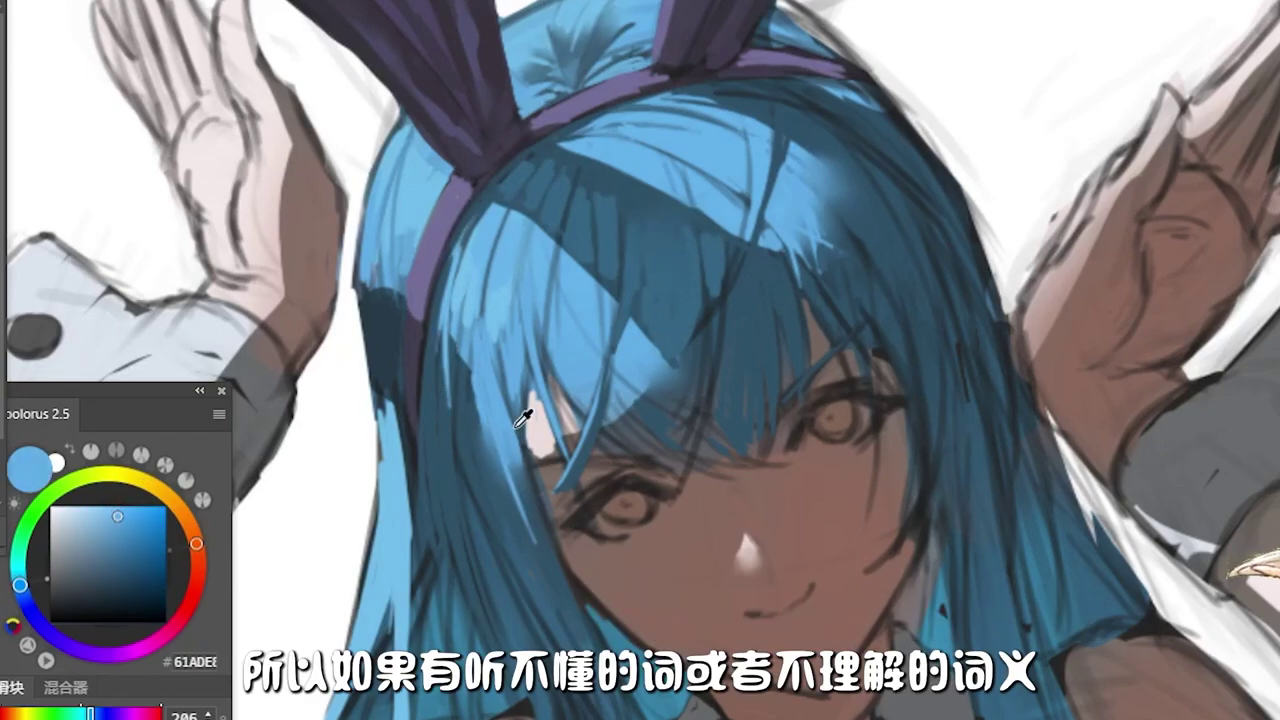
left_click(517, 425, "alt")
Step: Paint long curved locks falling from the fringe across the brow of the light-cuff-side eye
left_click(686, 400, "alt")
left_click(607, 445, "alt")
left_click(571, 466, "alt")
left_click(509, 530, "alt")
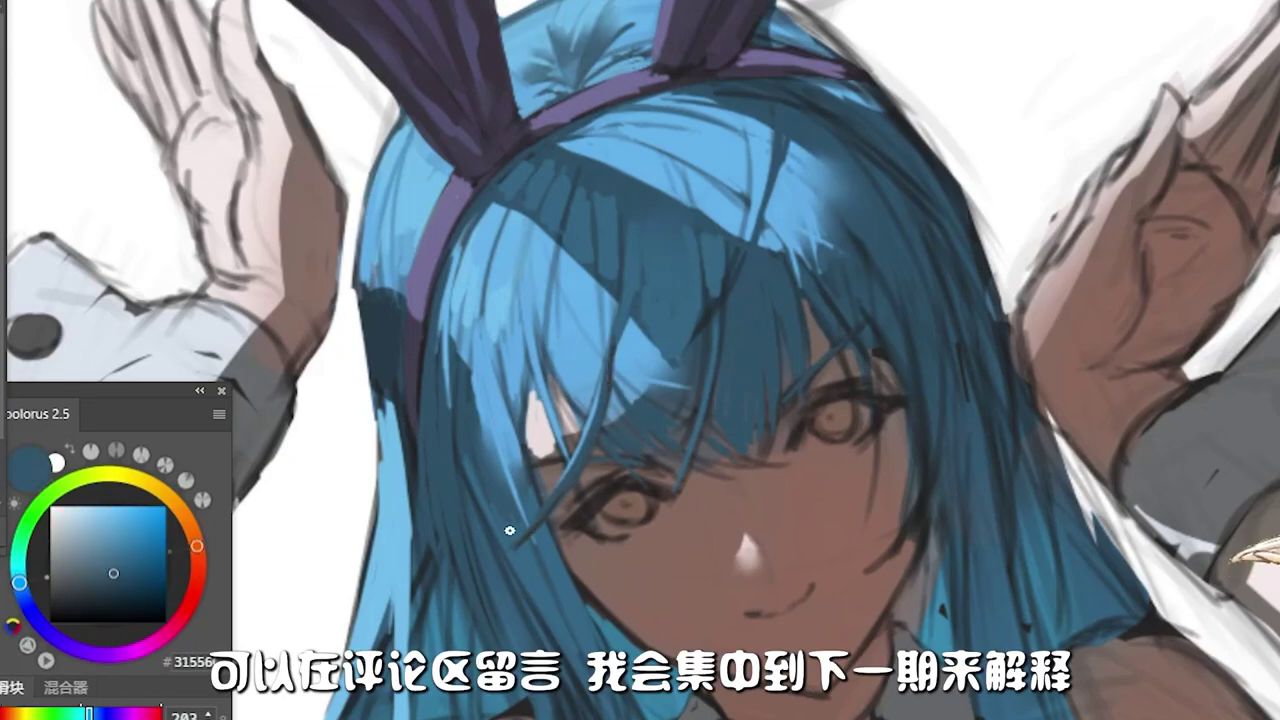
Step: Reshape the lit forehead patch and add thin blue strands crossing the light-cuff-side eye and cheek
left_click(562, 395, "alt")
left_click(607, 410, "alt")
left_click(622, 457, "alt")
left_click(597, 499, "alt")
left_click(586, 457, "alt")
left_click(551, 434, "alt")
left_click(560, 490, "alt")
left_click(563, 537, "alt")
left_click(586, 500, "alt")
left_click(606, 509, "alt")
Step: Colour the light-cuff-side iris orange-yellow and paint its eye white in muted grey-blue
left_click(502, 517, "alt")
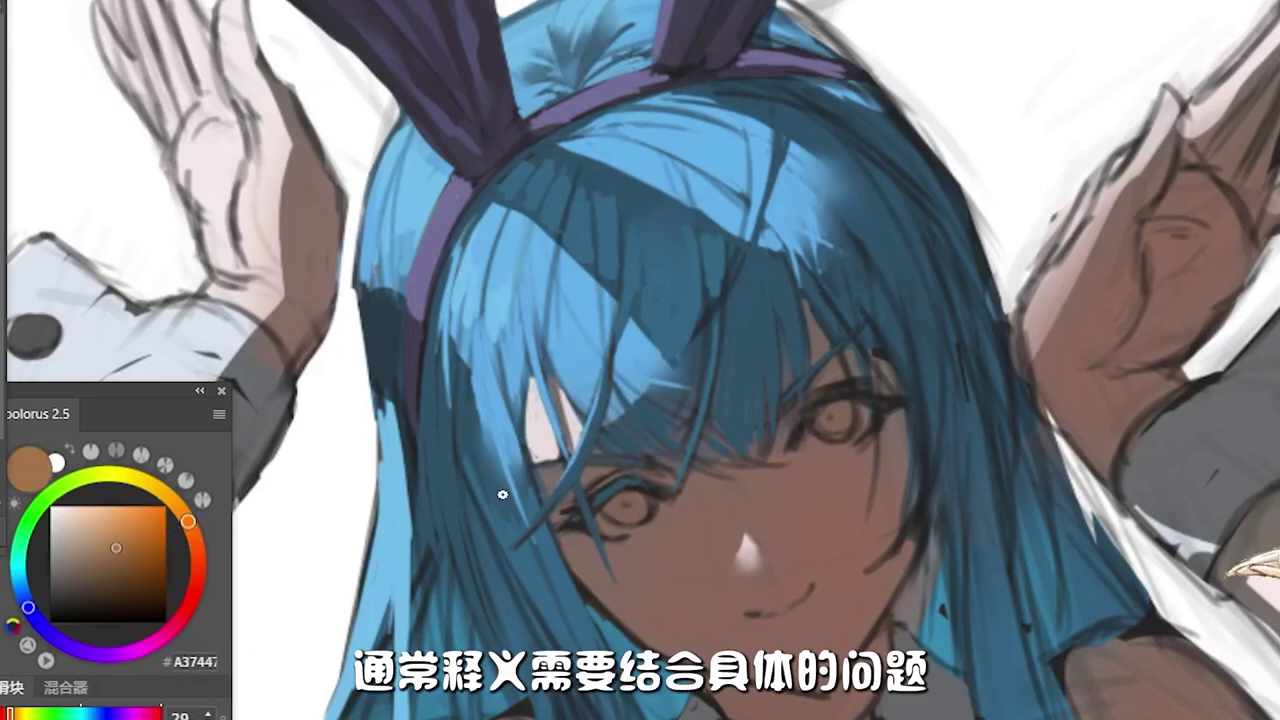
left_click(636, 505, "alt")
left_click(633, 518, "alt")
left_click(638, 507, "alt")
left_click(622, 517, "alt")
left_click(600, 513, "alt")
left_click(606, 530, "alt")
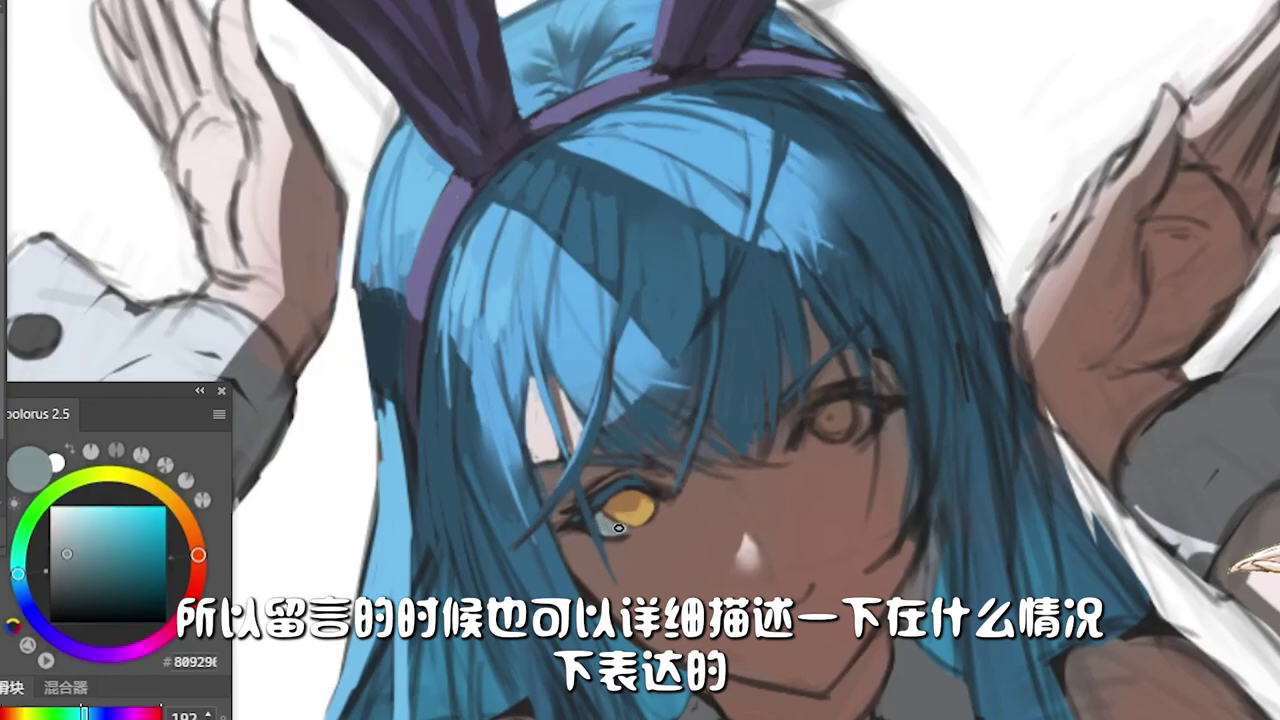
Step: Add blue accents to the fringe tips and upper lid, and shift the painted iris to yellow with a darker pupil
left_click(626, 449, "alt")
left_click(669, 431, "alt")
left_click(797, 380, "alt")
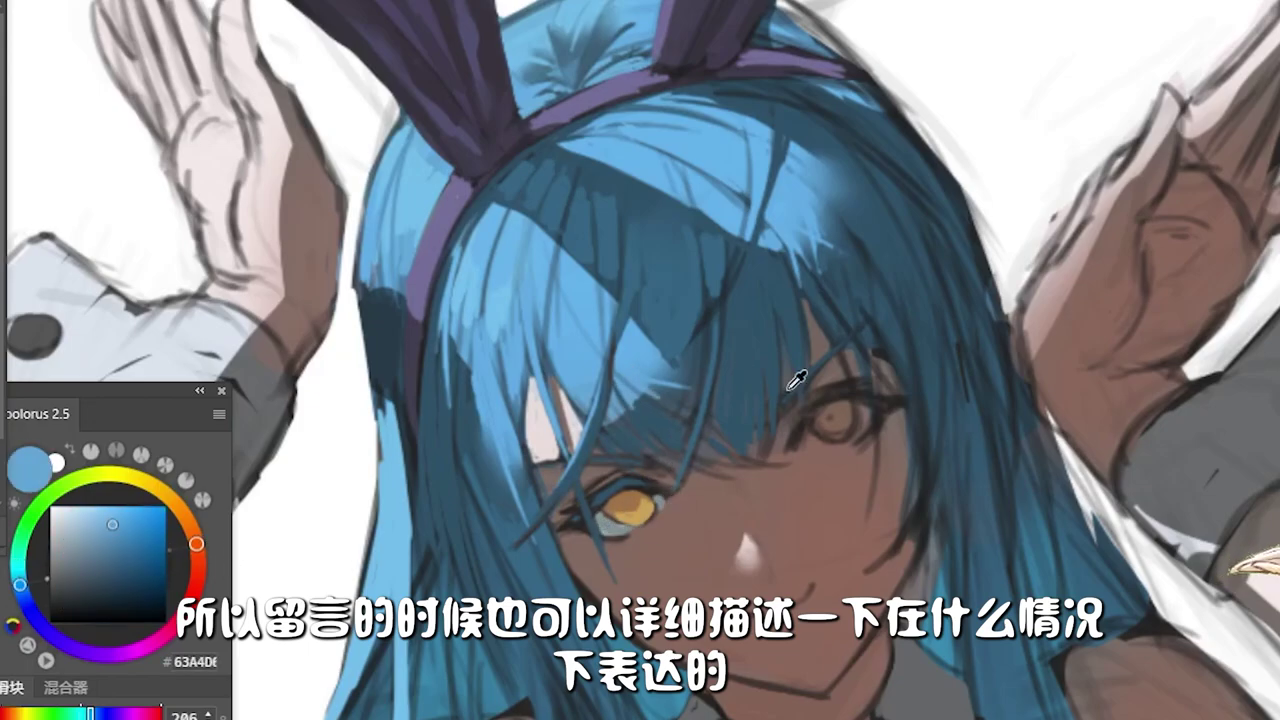
left_click(627, 496, "alt")
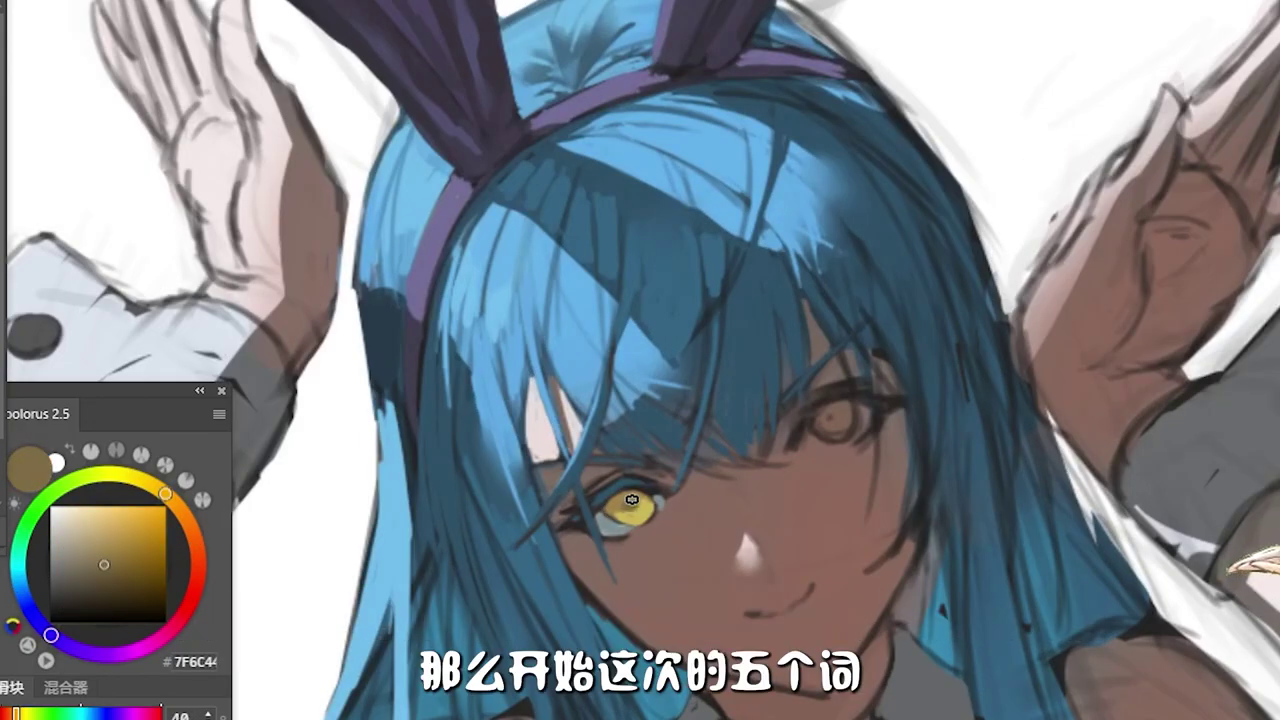
left_click(656, 496, "alt")
left_click(636, 520, "alt")
Step: Darken the eyelid line and outer lashes of the yellow eye with sampled brown and near-black tones
left_click(572, 528, "alt")
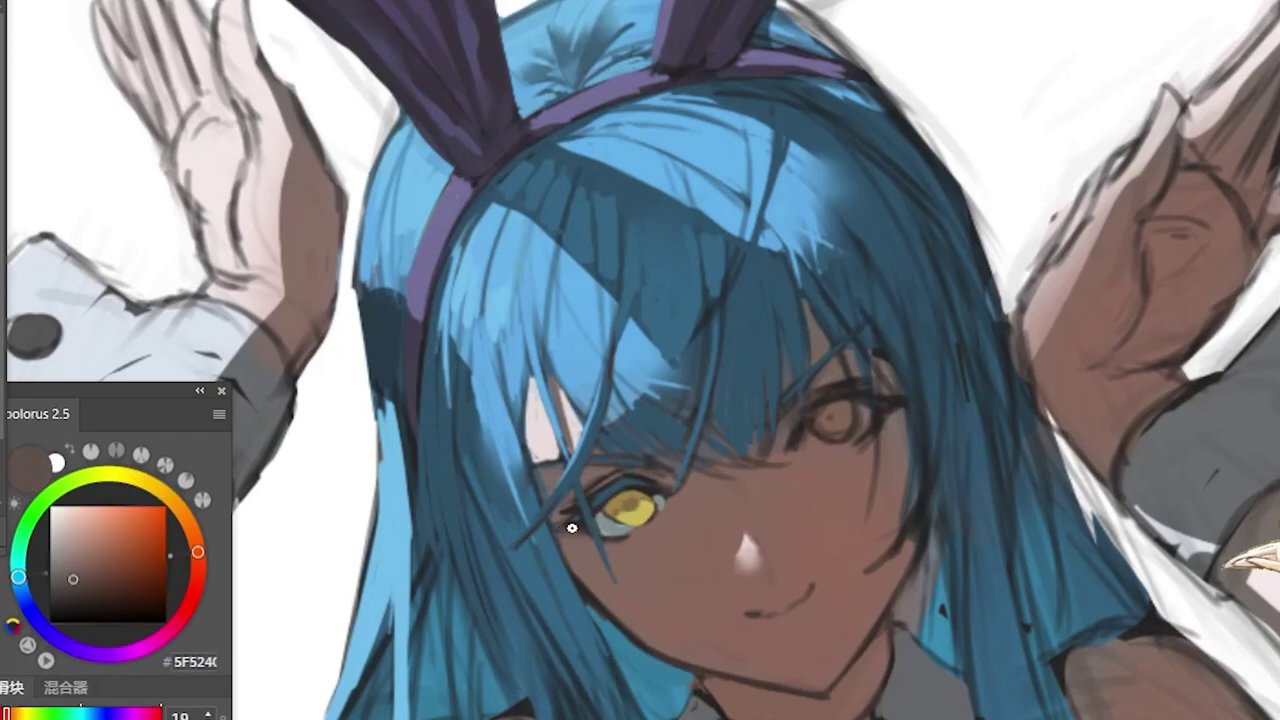
left_click(562, 530, "alt")
left_click(660, 500, "alt")
left_click(560, 530, "alt")
left_click(624, 481, "alt")
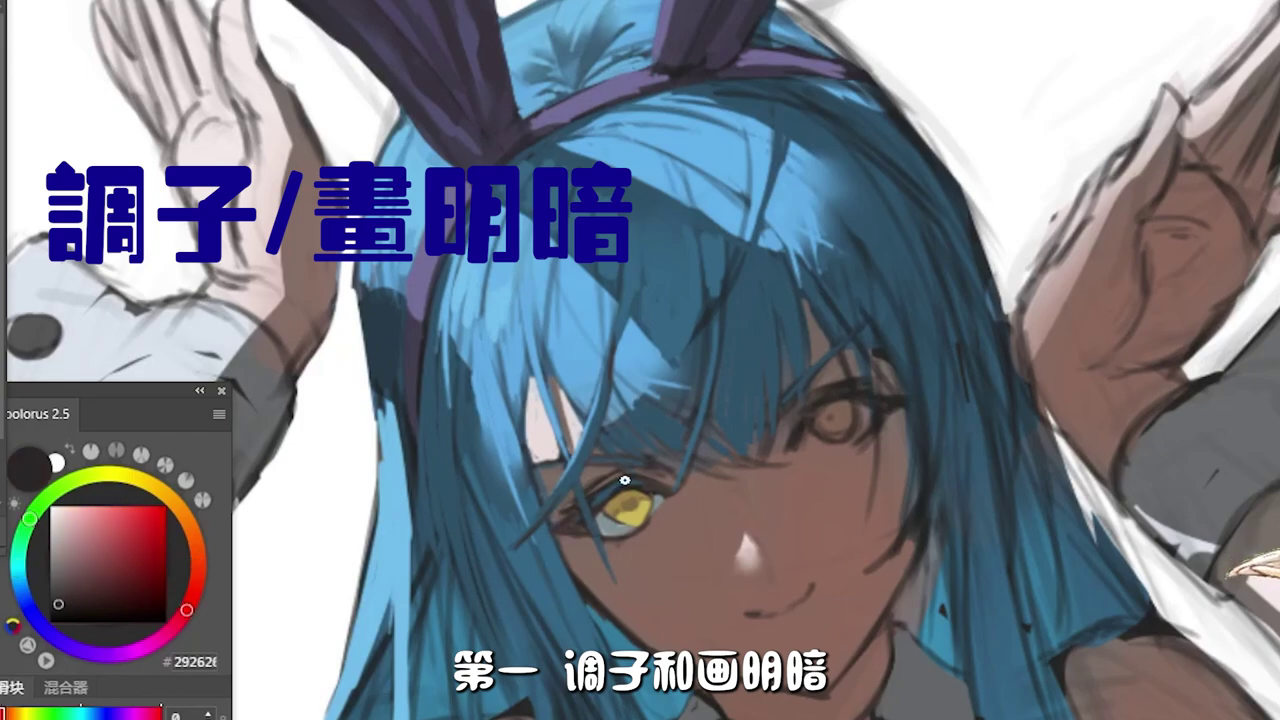
left_click(543, 537, "alt")
Step: Select the area around the unpainted eye, adjust it with Free Transform, and clear the selection
scroll(705, 295, "up", 2)
left_click_drag(910, 292, 905, 300)
key("ctrl+t")
key("Return")
key("ctrl+d")
Step: Paint the dark-cuff-side eye with a yellow iris and grey-blue eye white to match the finished one
left_click(837, 506, "alt")
left_click(837, 457, "alt")
mouse_move(837, 457)
left_mouse_down()
mouse_move(918, 432)
mouse_move(785, 434)
mouse_move(868, 448)
left_mouse_up()
left_click(600, 575, "alt")
left_click(814, 488, "alt")
left_click(856, 421, "alt")
left_click(888, 363, "alt")
left_click(885, 264, "alt")
left_click(955, 451, "alt")
left_click(829, 453, "alt")
left_click(835, 440, "alt")
Step: Define the lids, lashes and surrounding skin of the second eye with sampled dark and skin tones
left_click(840, 430, "alt")
left_click(890, 422, "alt")
left_click(893, 421, "alt")
left_click(894, 428, "alt")
left_click(906, 423, "alt")
left_click(870, 471, "alt")
left_click(645, 551, "alt")
left_click(840, 487, "alt")
left_click(915, 460, "alt")
left_click(916, 456, "alt")
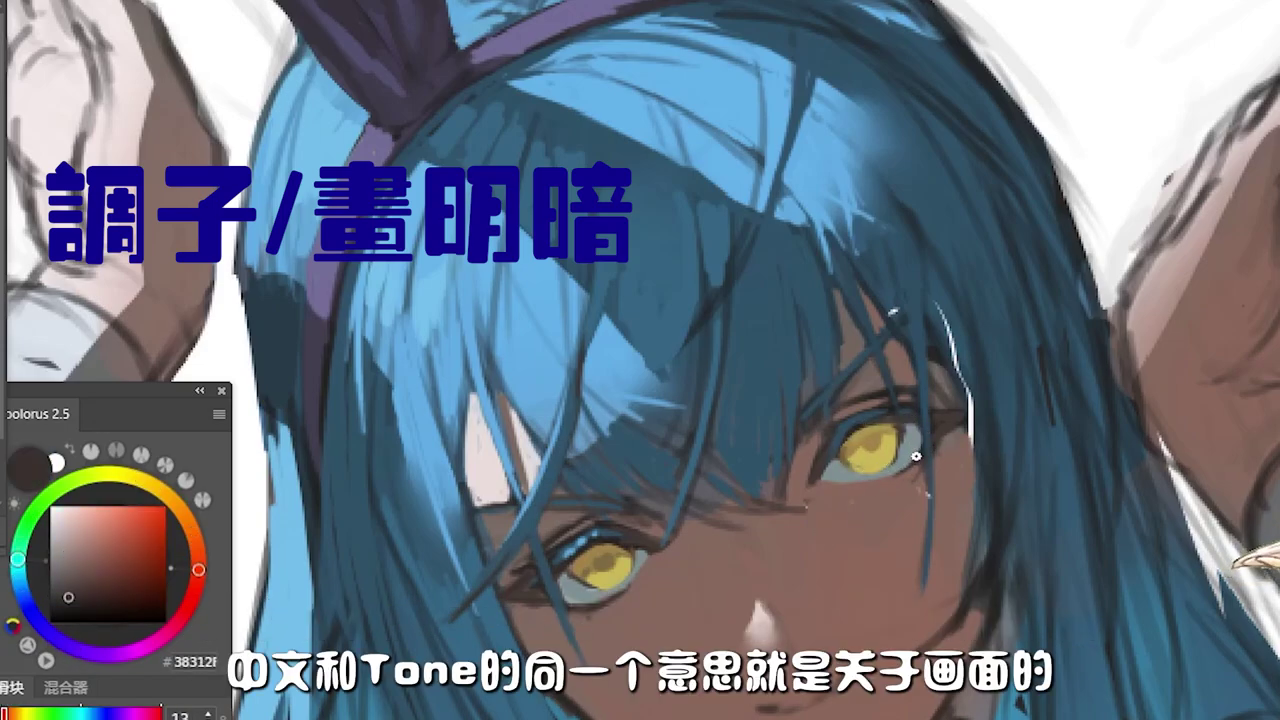
Step: Clean up the headband end and the outer hair edge beside it with sampled dark blues
left_click(779, 394, "alt")
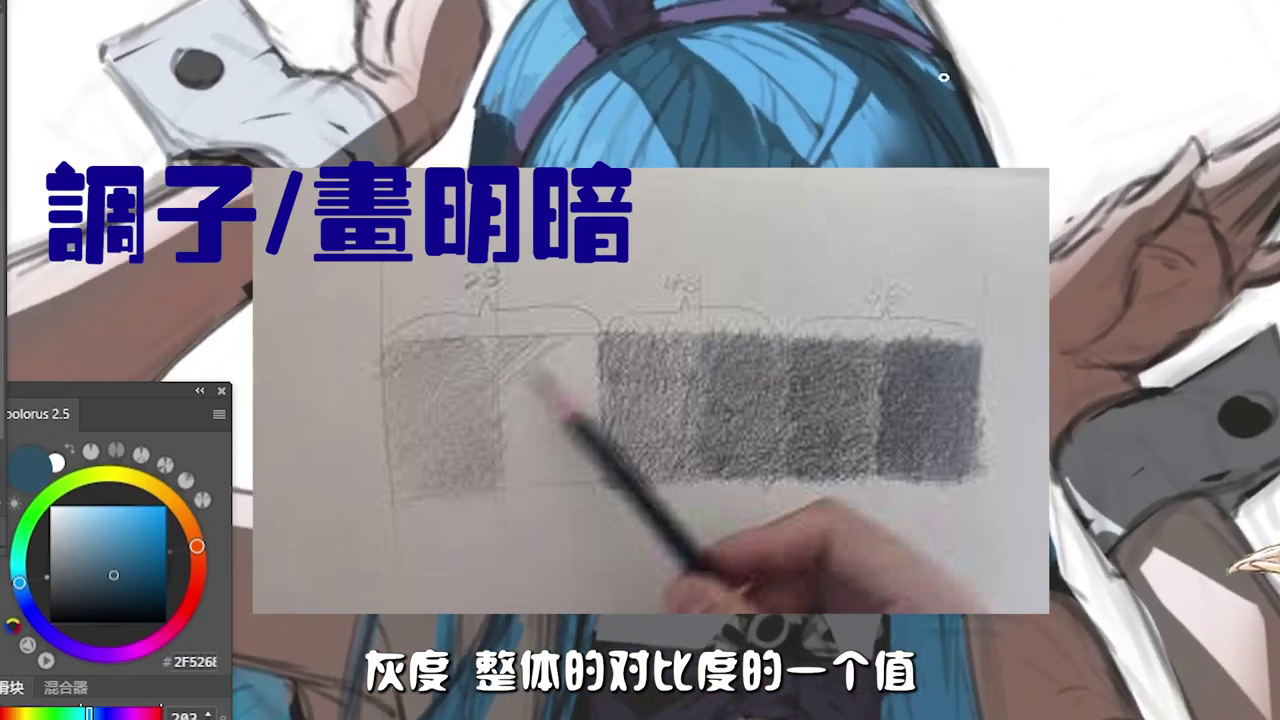
left_click(914, 46, "alt")
left_click(925, 26, "alt")
left_click(935, 50, "alt")
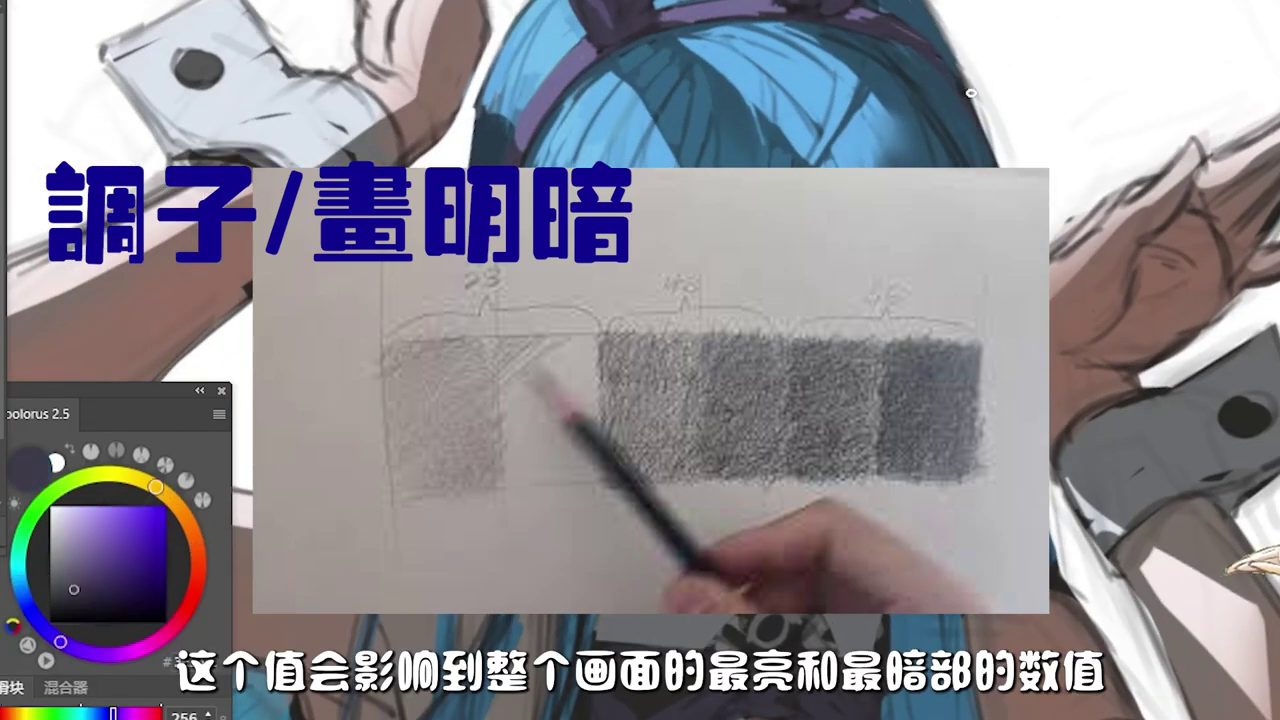
left_click(947, 78, "alt")
left_click(990, 152, "alt")
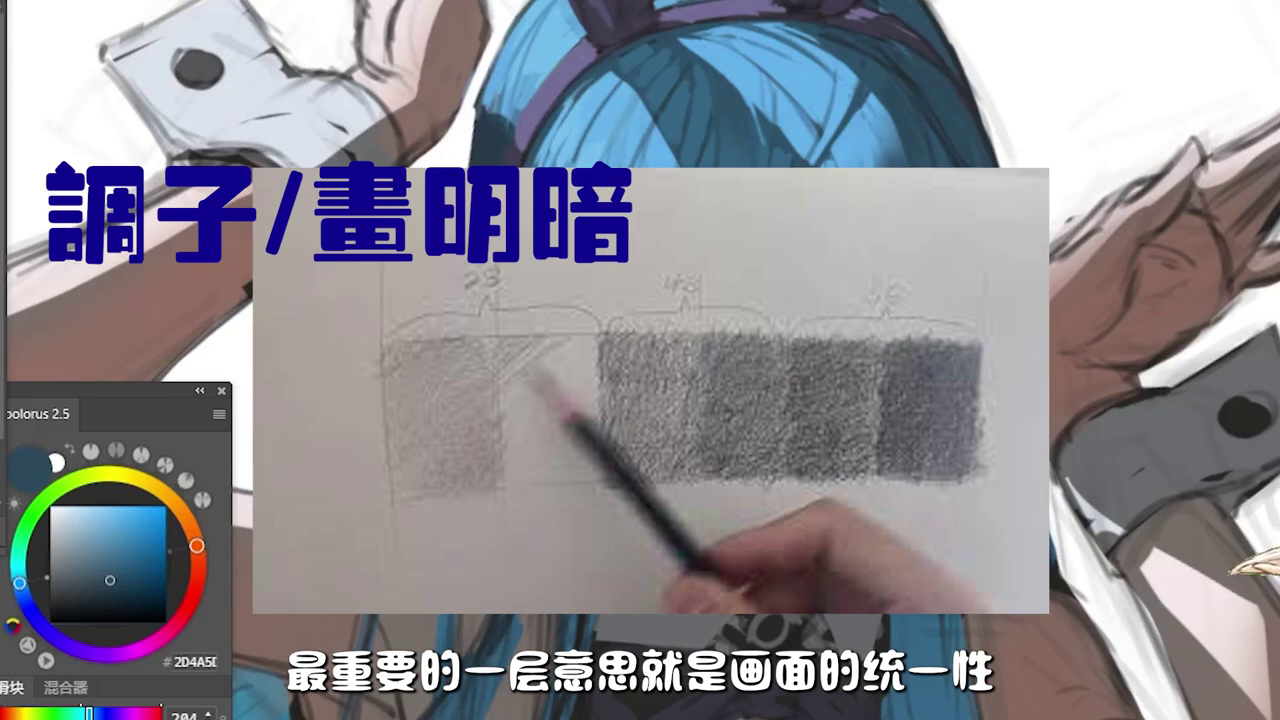
left_click(880, 120, "alt")
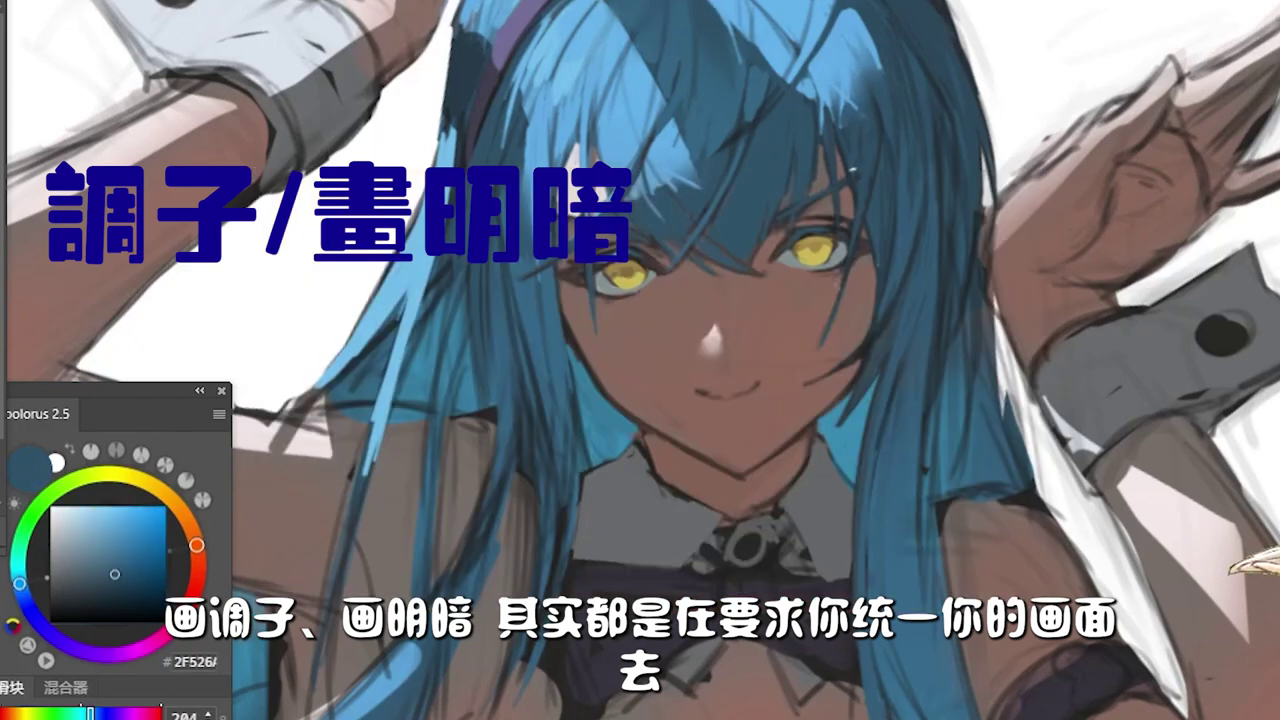
Step: Paint wispy dark strands flying outward and light-blue highlights on the locks hanging beside the light-cuffed arm
left_click(451, 199, "alt")
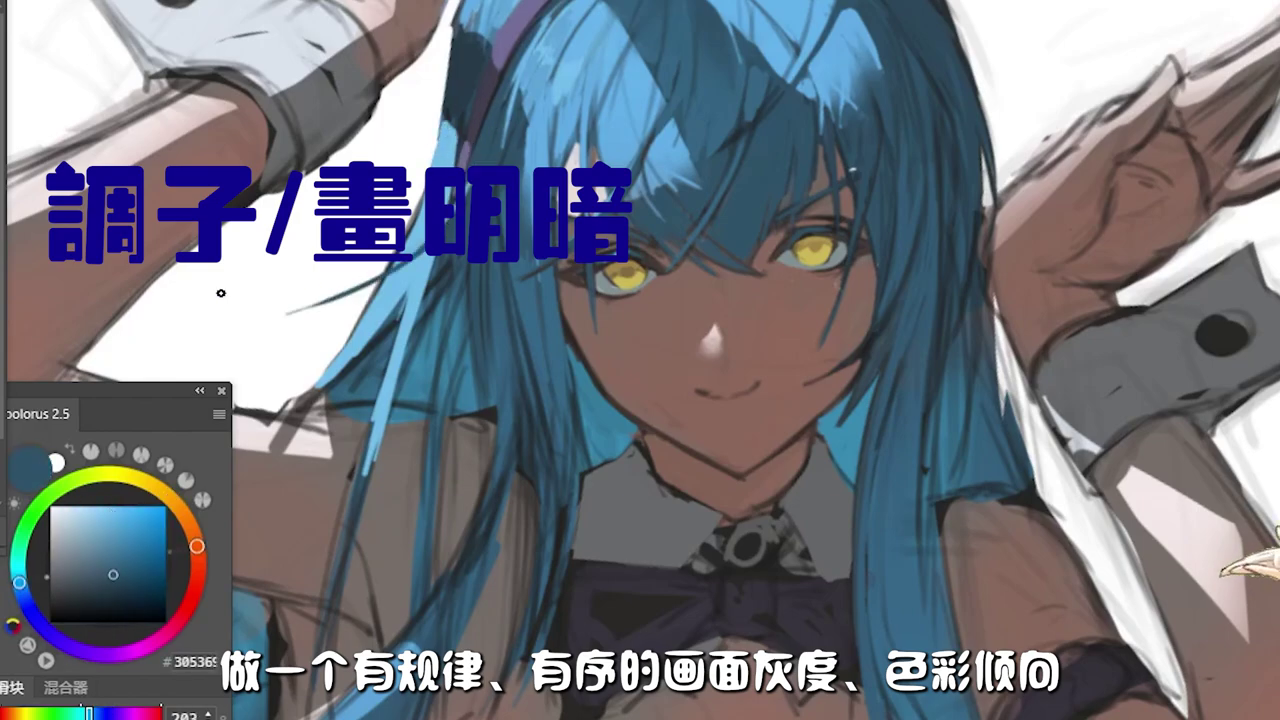
left_click(510, 374, "alt")
left_click_drag(496, 438, 474, 544)
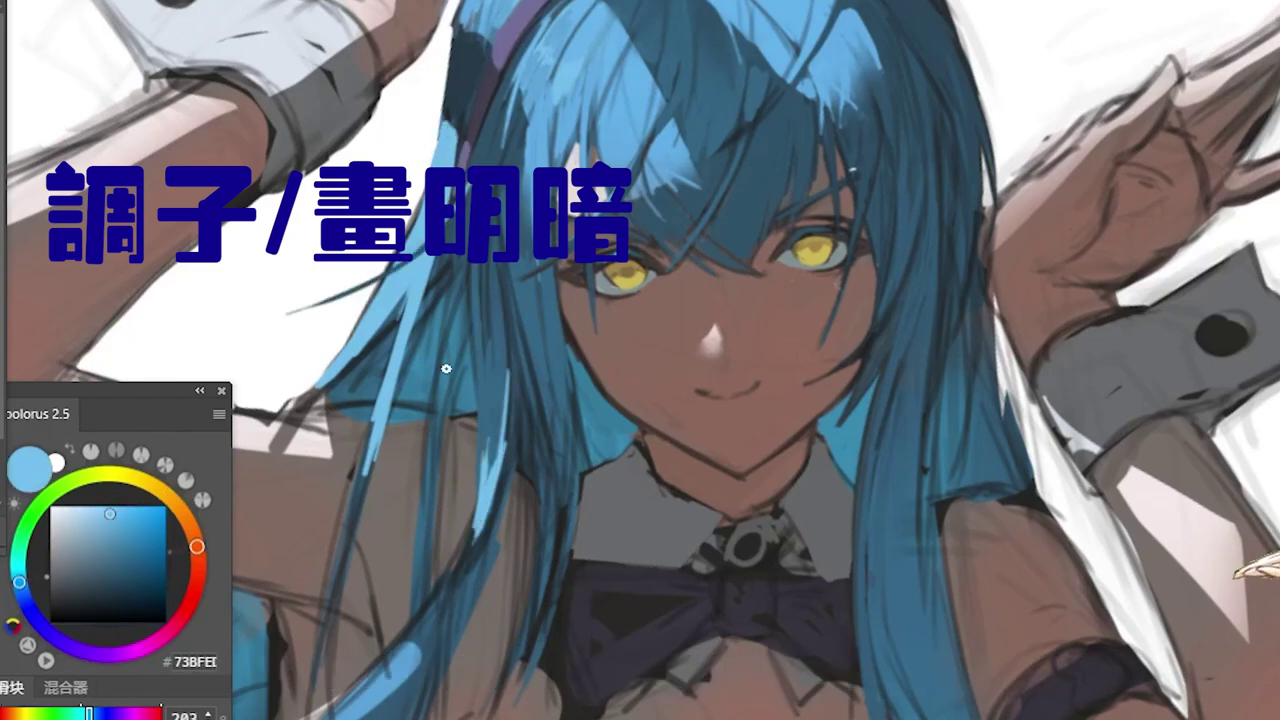
left_click_drag(440, 386, 424, 576)
left_click_drag(476, 338, 469, 522)
left_click(440, 444, "alt")
left_click(436, 450, "alt")
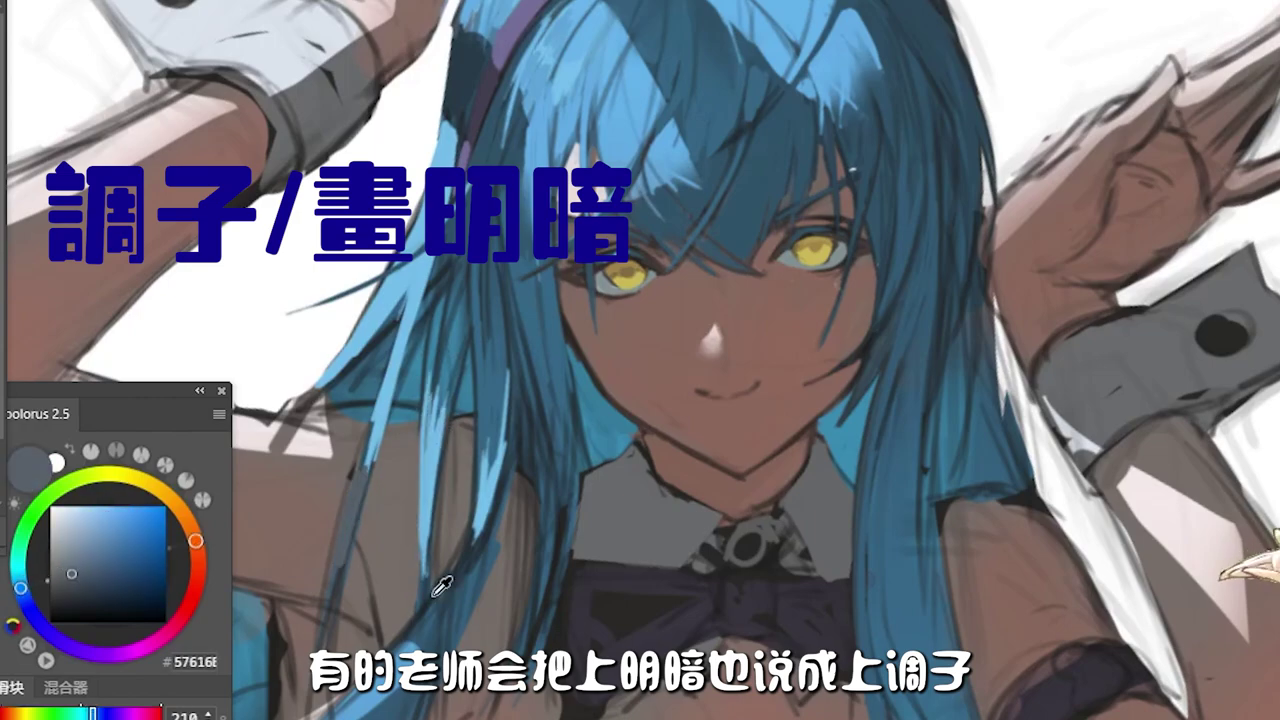
left_click(567, 466, "alt")
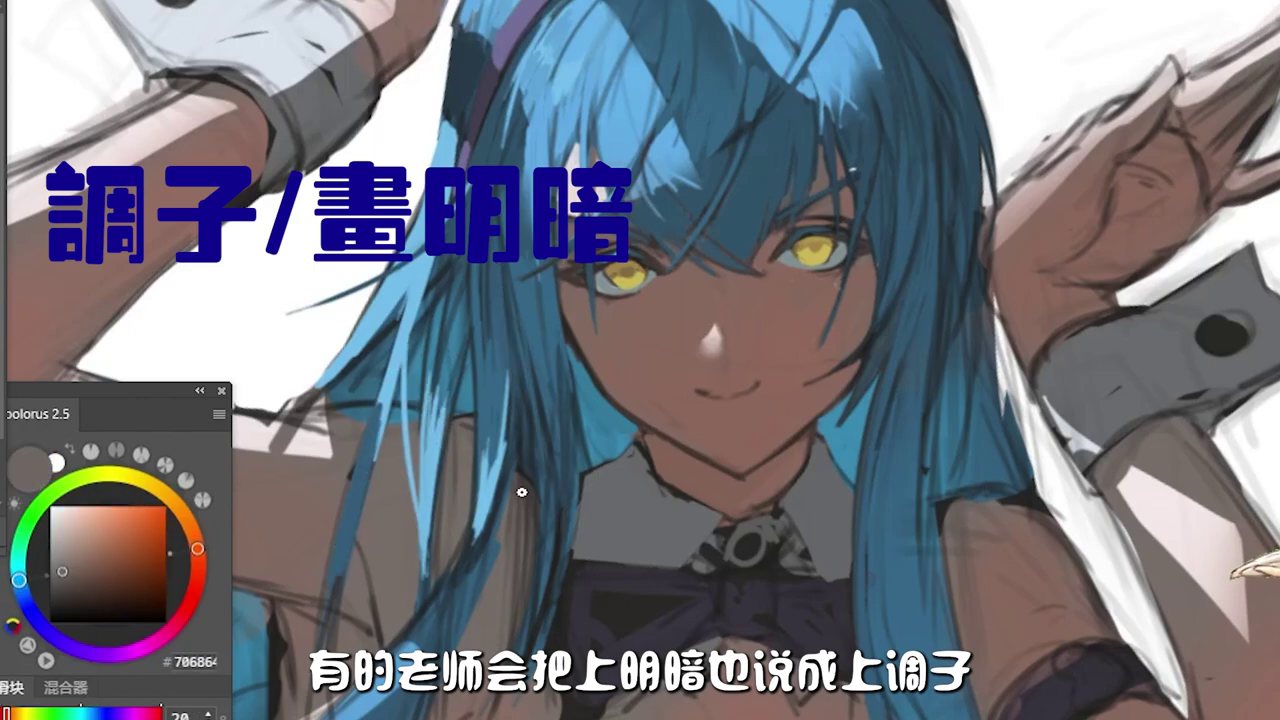
Step: Clean up the pale lit strip on the light-cuffed upper arm with sampled light skin tones
left_click(392, 420, "alt")
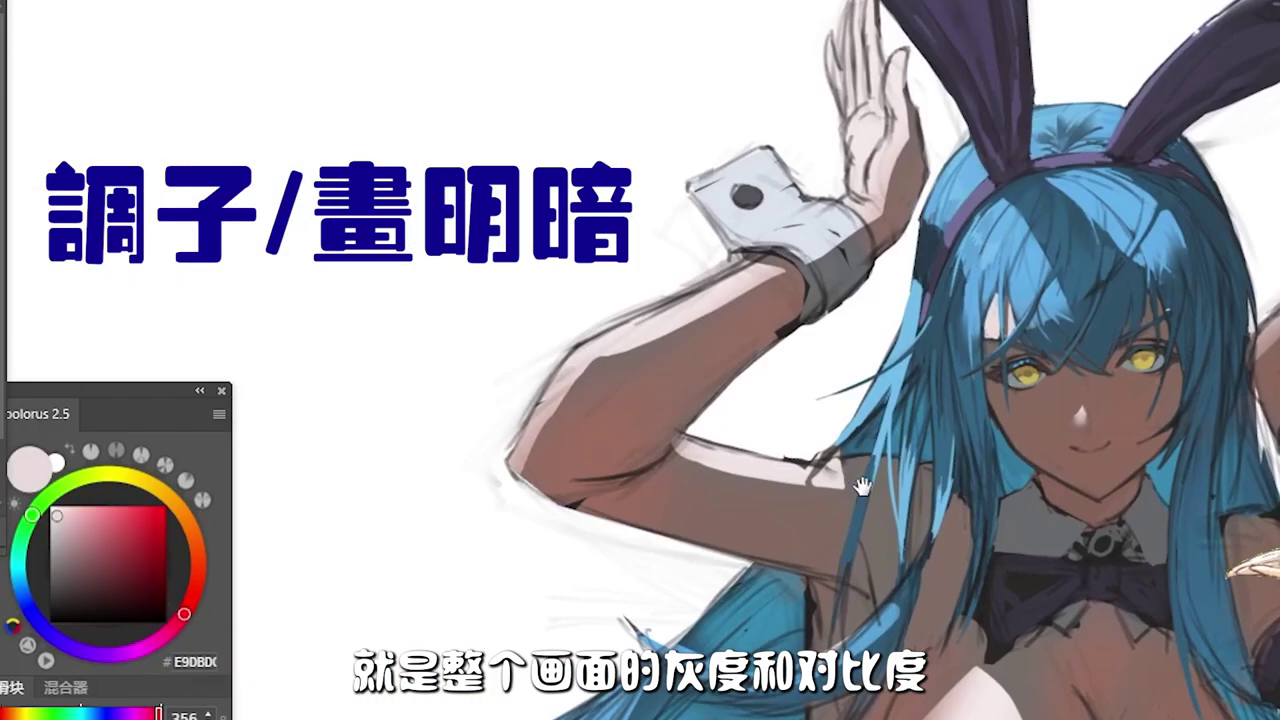
left_click_drag(328, 487, 729, 457)
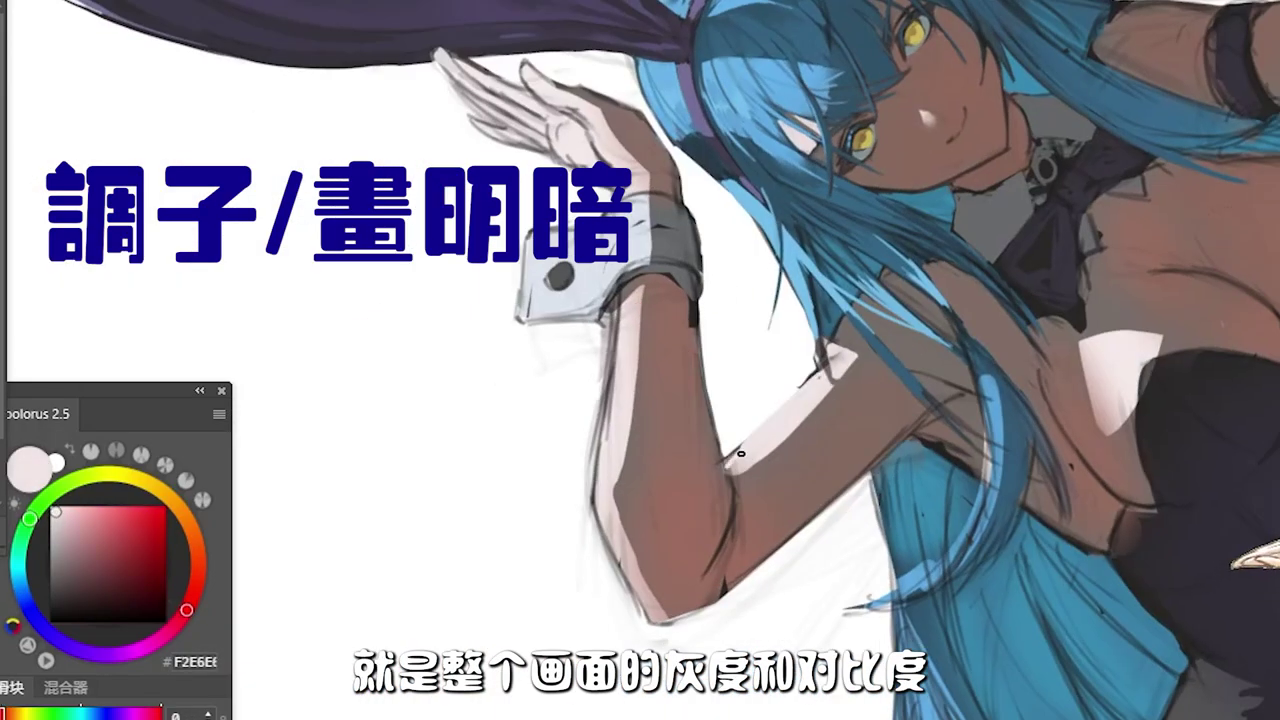
left_click(729, 457, "alt")
key("ctrl+0")
Step: Clean up the lit strip on the upper arm and the blue hair edge beside it with sampled colours
left_click(840, 400, "alt")
left_click_drag(1050, 420, 856, 336)
left_click(924, 327, "alt")
left_click(950, 573, "alt")
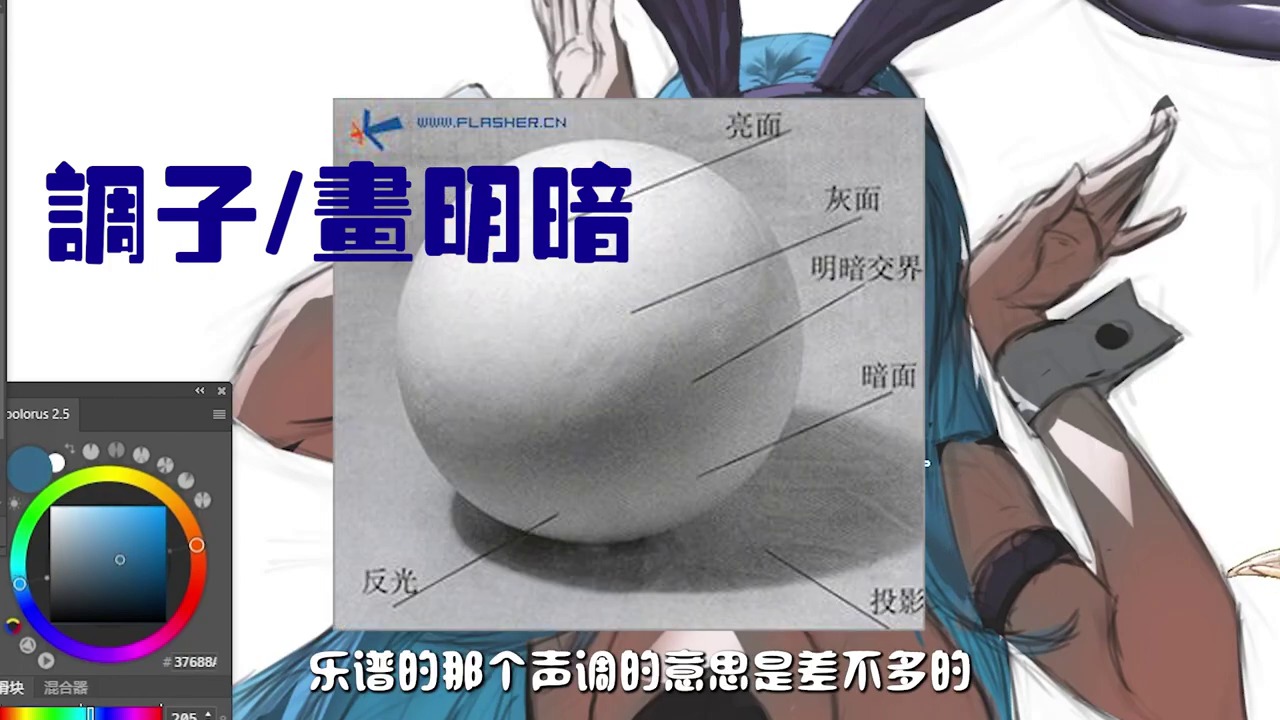
Step: Clean up the shoulder between hair and dark armband with sampled skin tones, and add a brown heart emblem to the armband
left_click(935, 465, "alt")
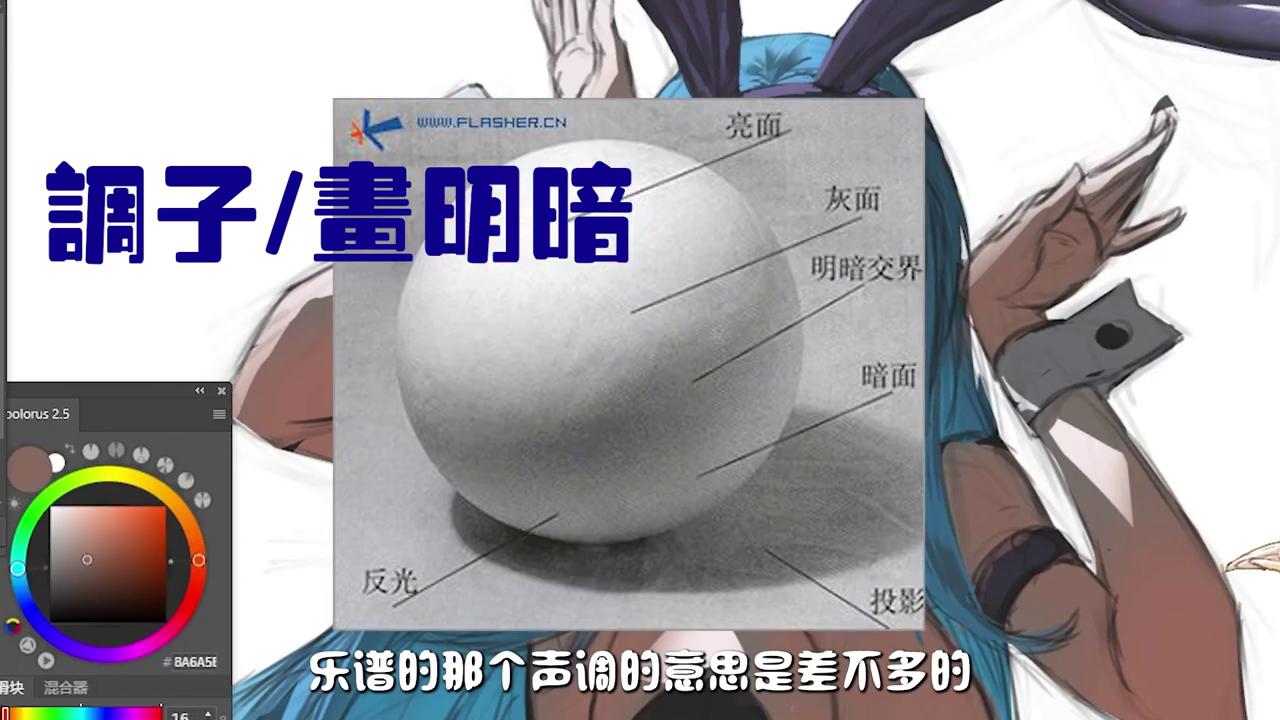
left_click(1024, 509, "alt")
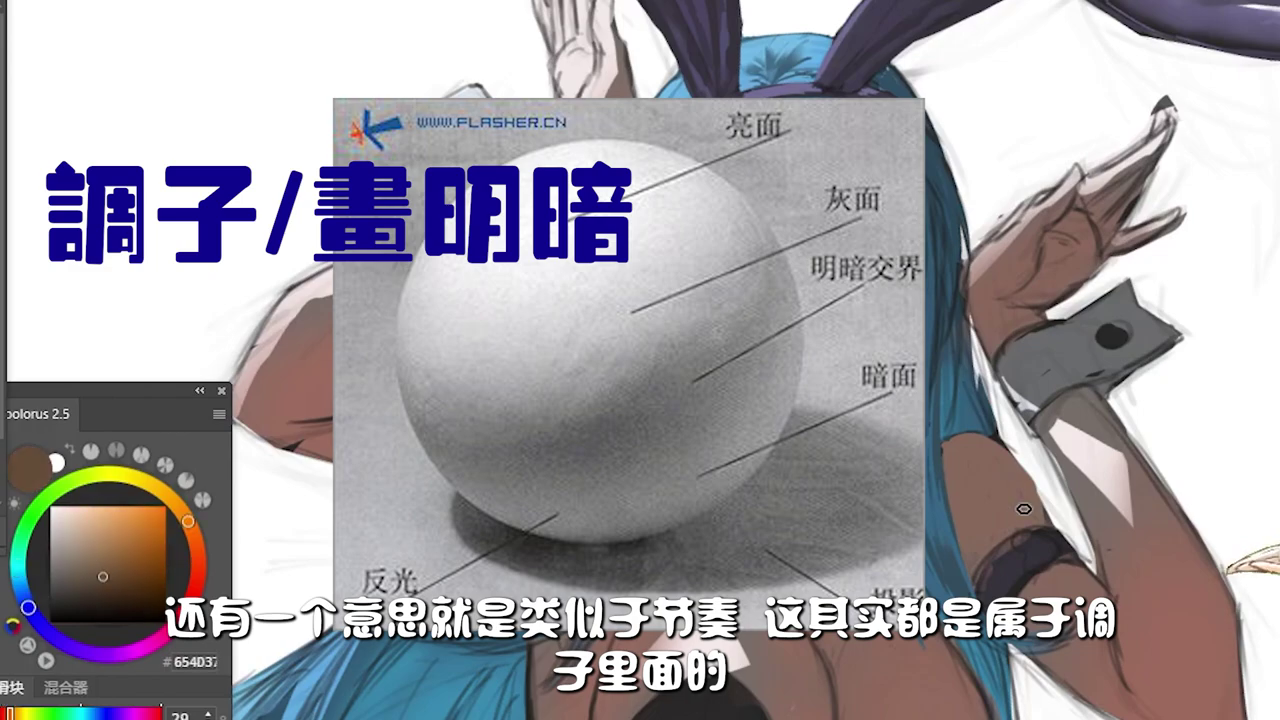
left_click(985, 572, "alt")
left_click(1245, 565, "alt")
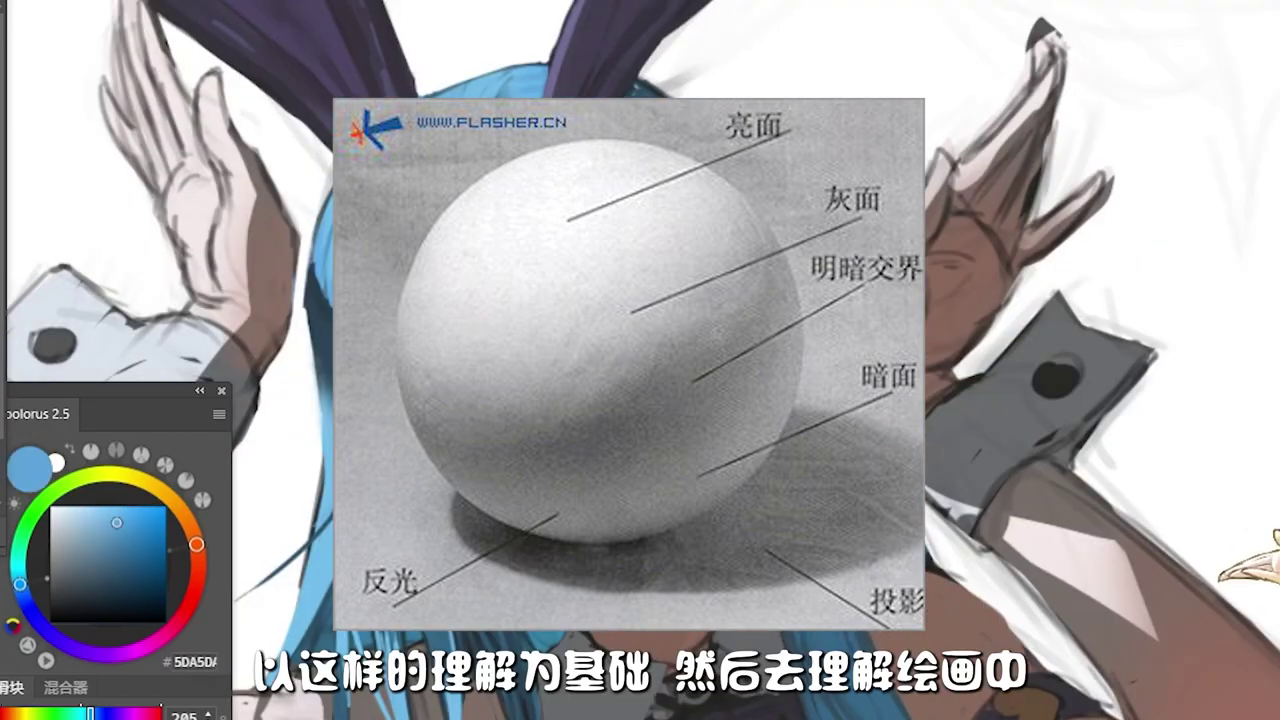
Step: Refine the hair shading and the locks hanging over the shoulder with muted blues and neighbouring skin tones
left_click(115, 560)
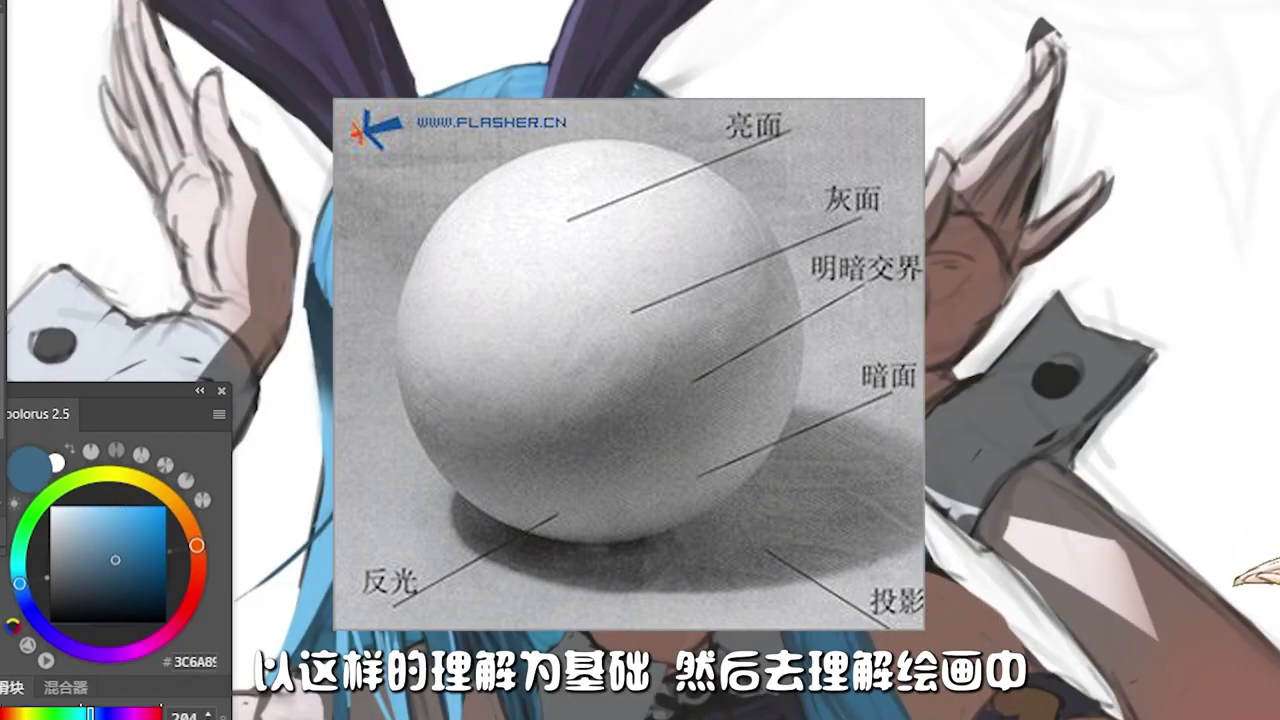
left_click(121, 560)
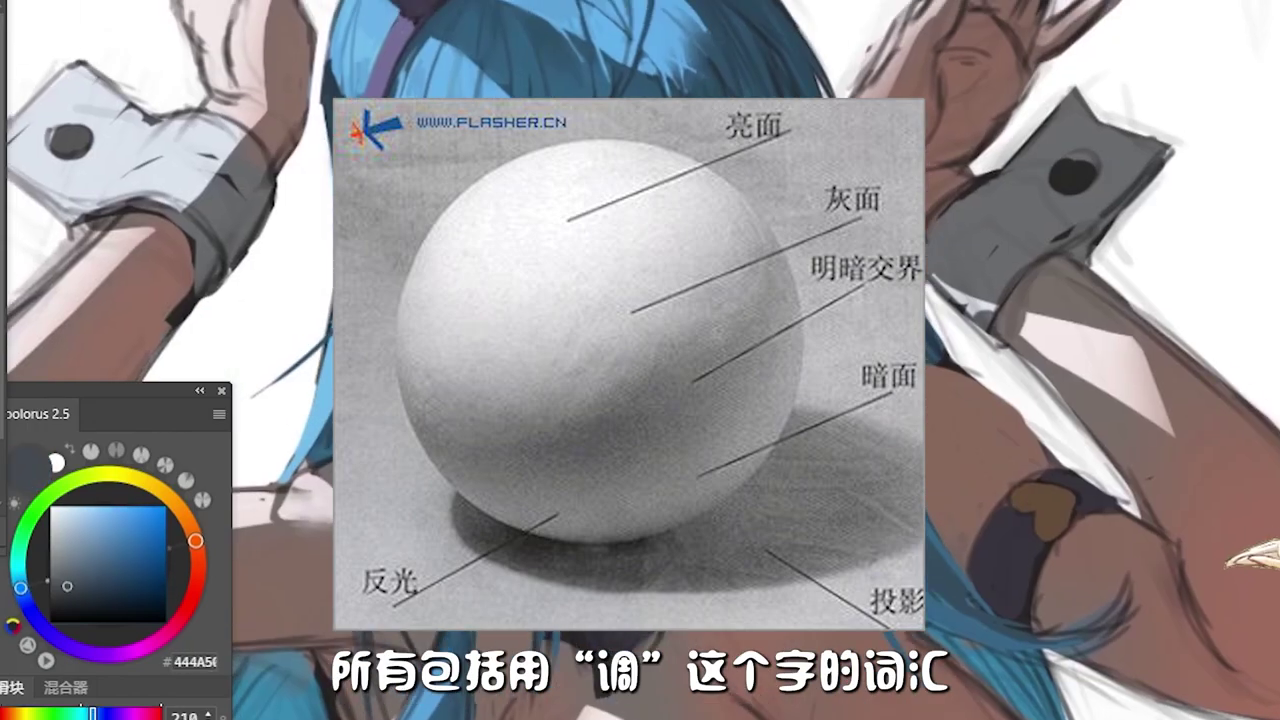
left_click(117, 567)
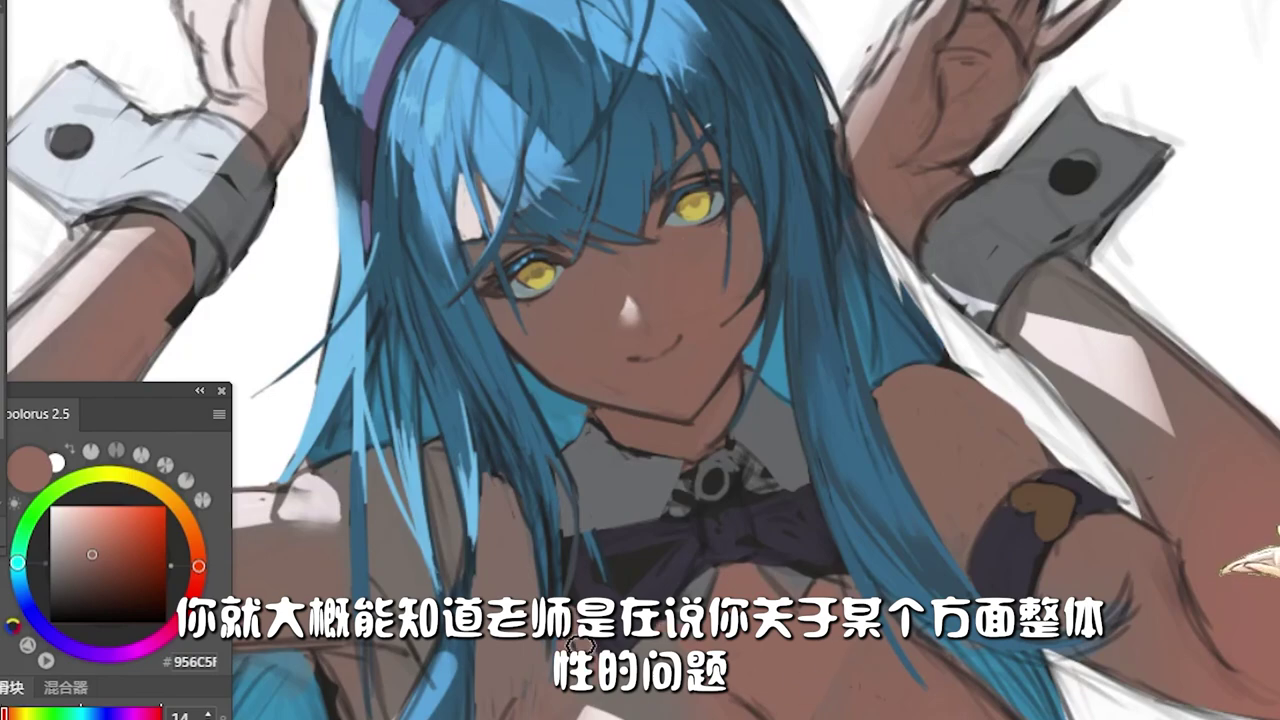
left_click(491, 531, "alt")
left_click_drag(491, 531, 523, 389)
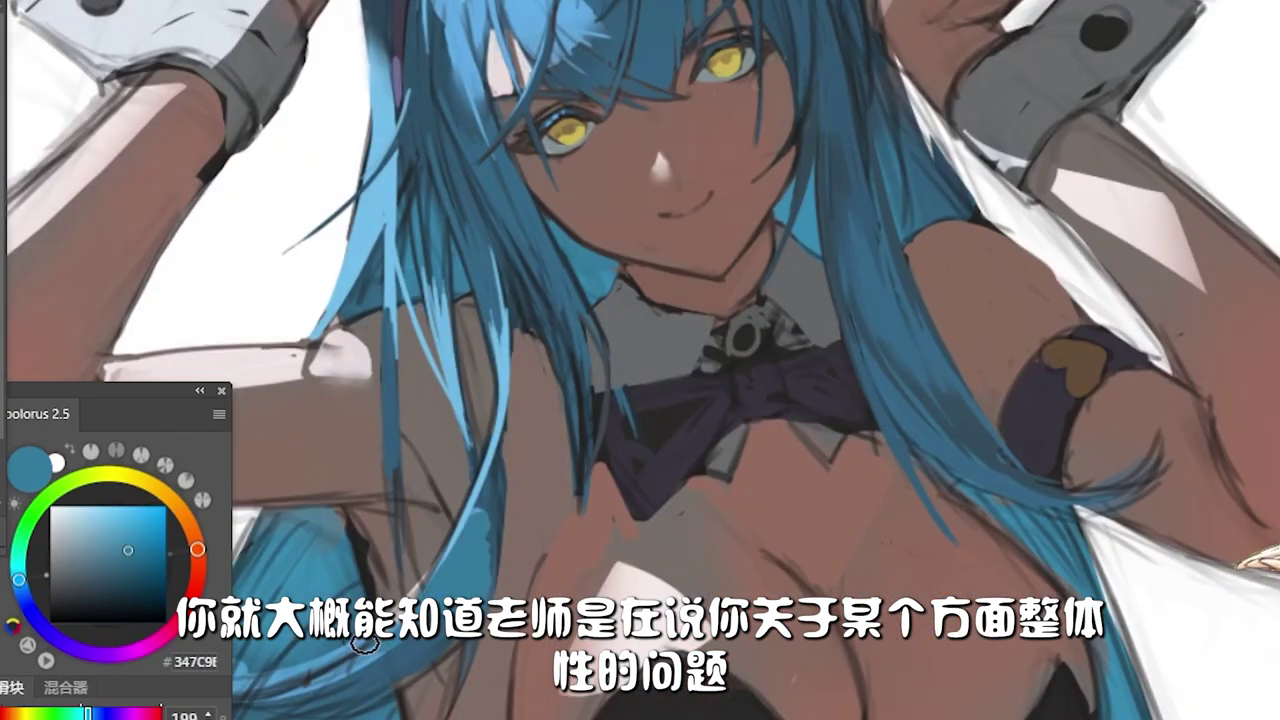
left_click(438, 593, "alt")
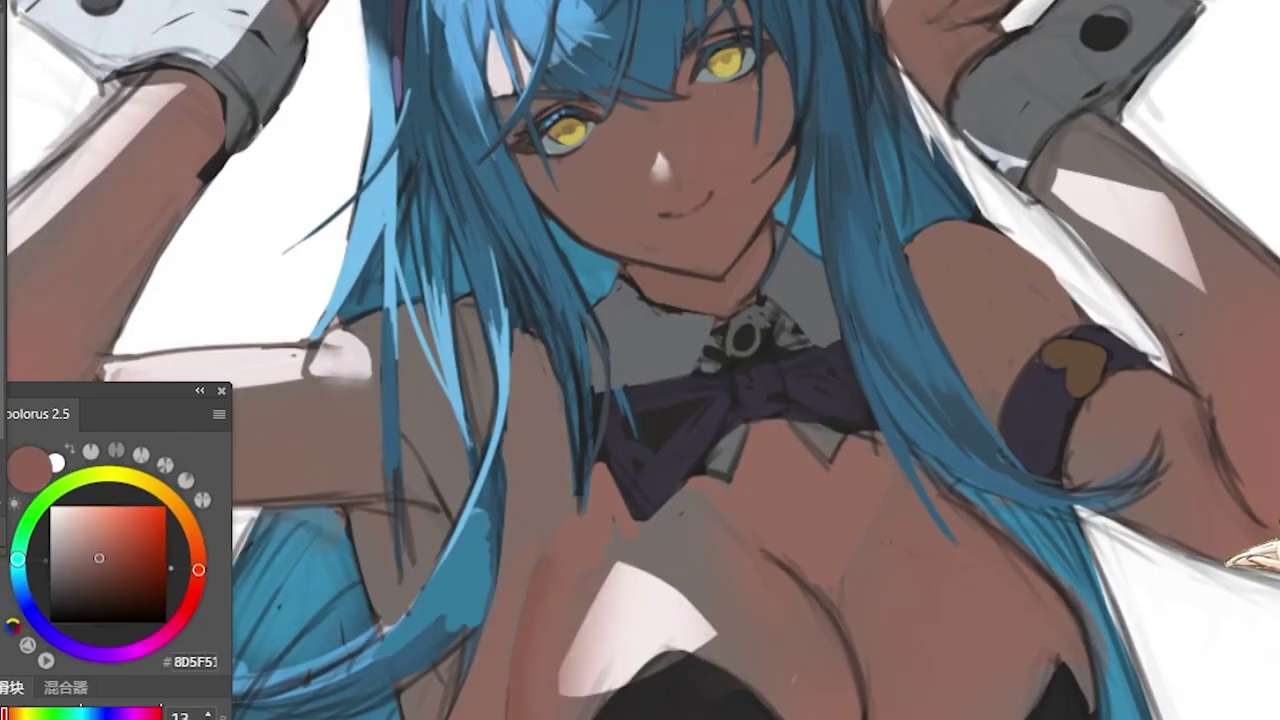
Step: Paint a white highlight on the dark bodice cup and tidy the pale lit patch on the chest above it
left_click(656, 572, "alt")
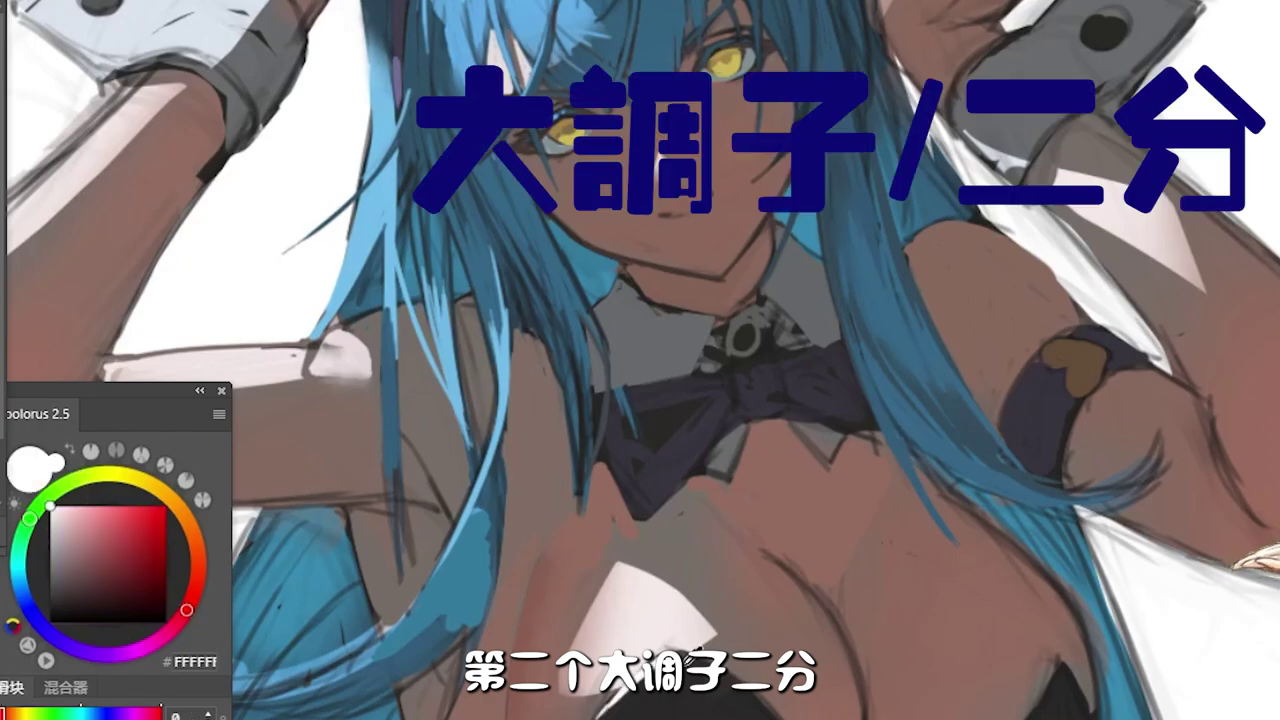
left_click(603, 710, "alt")
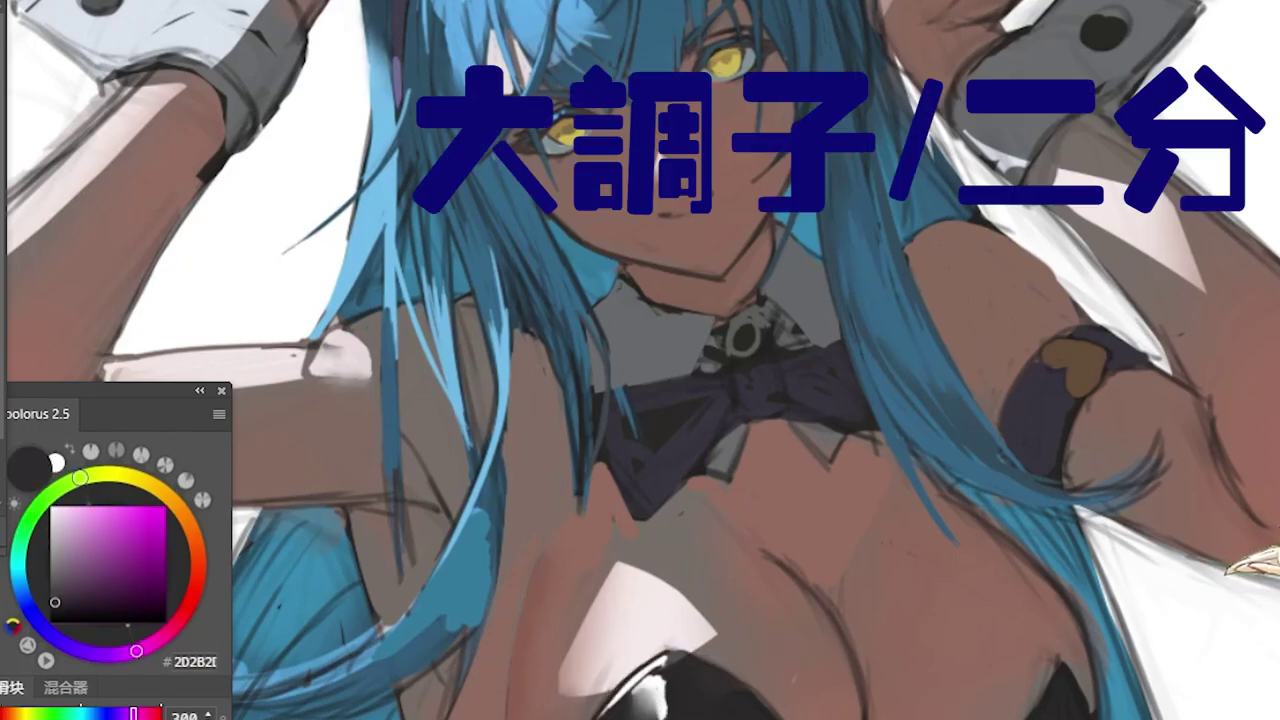
left_click(654, 586, "alt")
left_click(638, 608, "alt")
left_click_drag(570, 703, 575, 680)
key("ctrl+u")
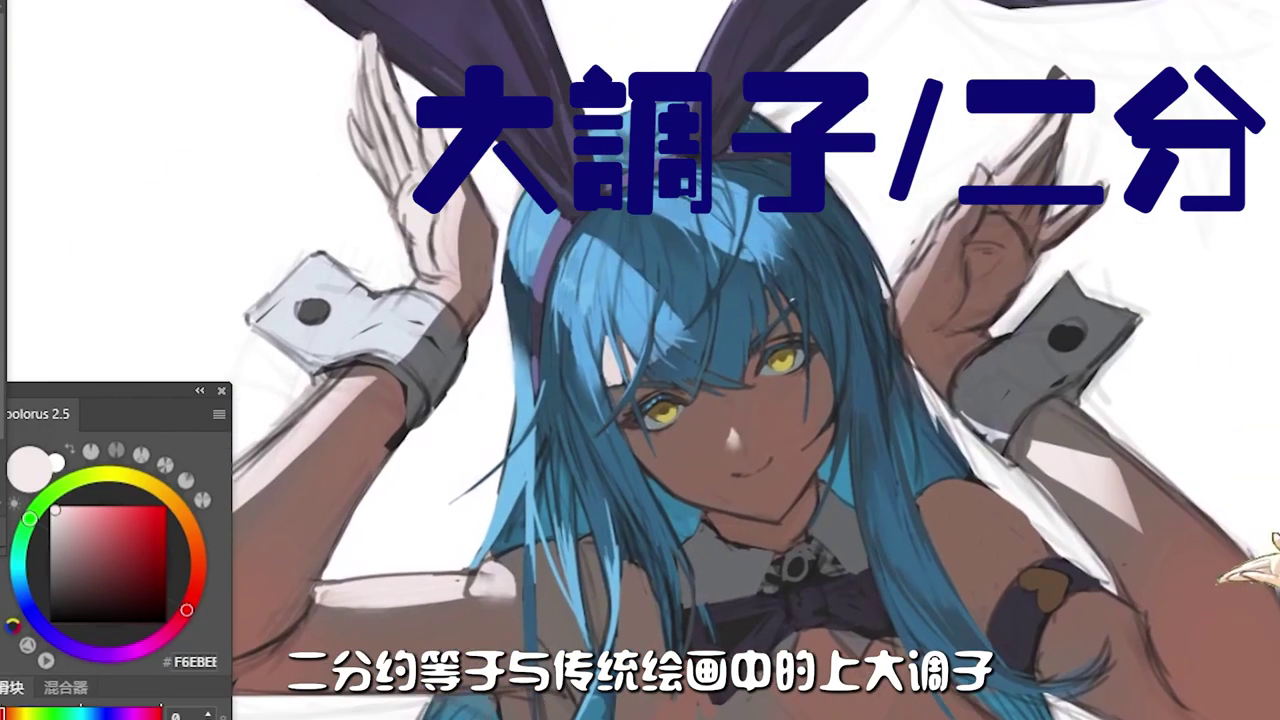
Step: Refine the hair crown and the loose outer strands beside the face with sampled light and dark blues
left_click(744, 162, "alt")
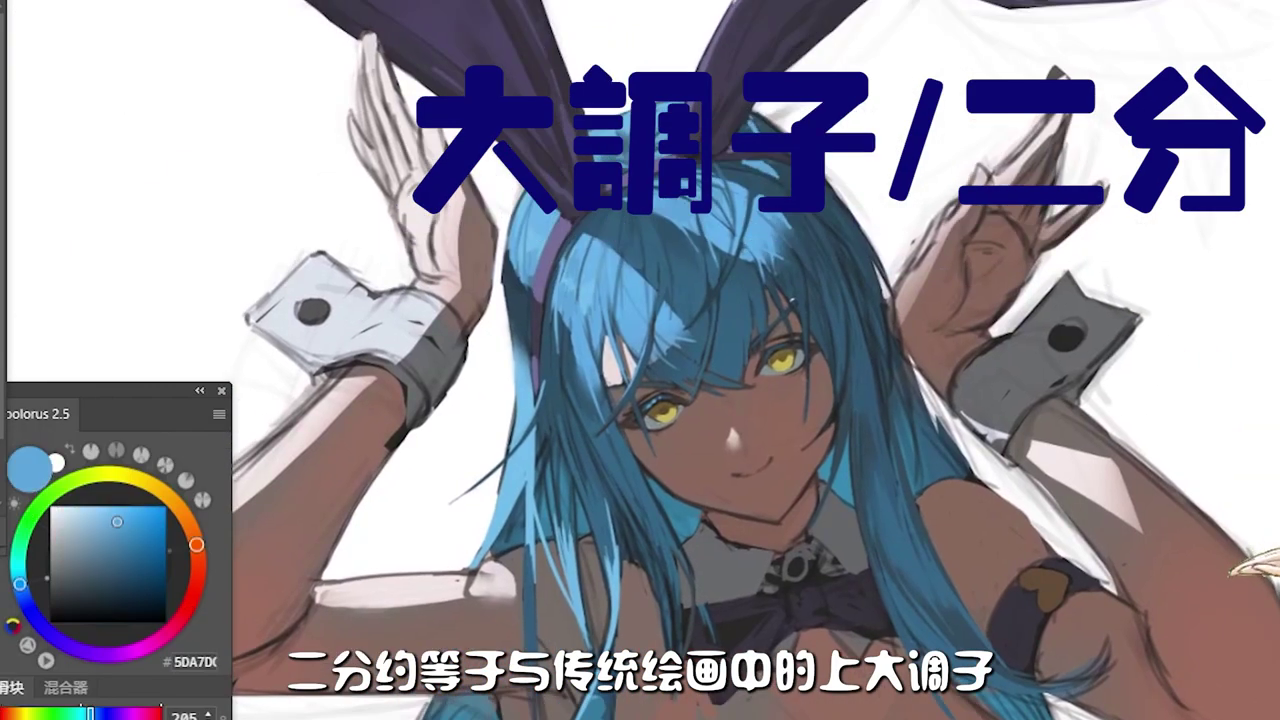
left_click(506, 525, "alt")
left_click(508, 510, "alt")
left_click(563, 392, "alt")
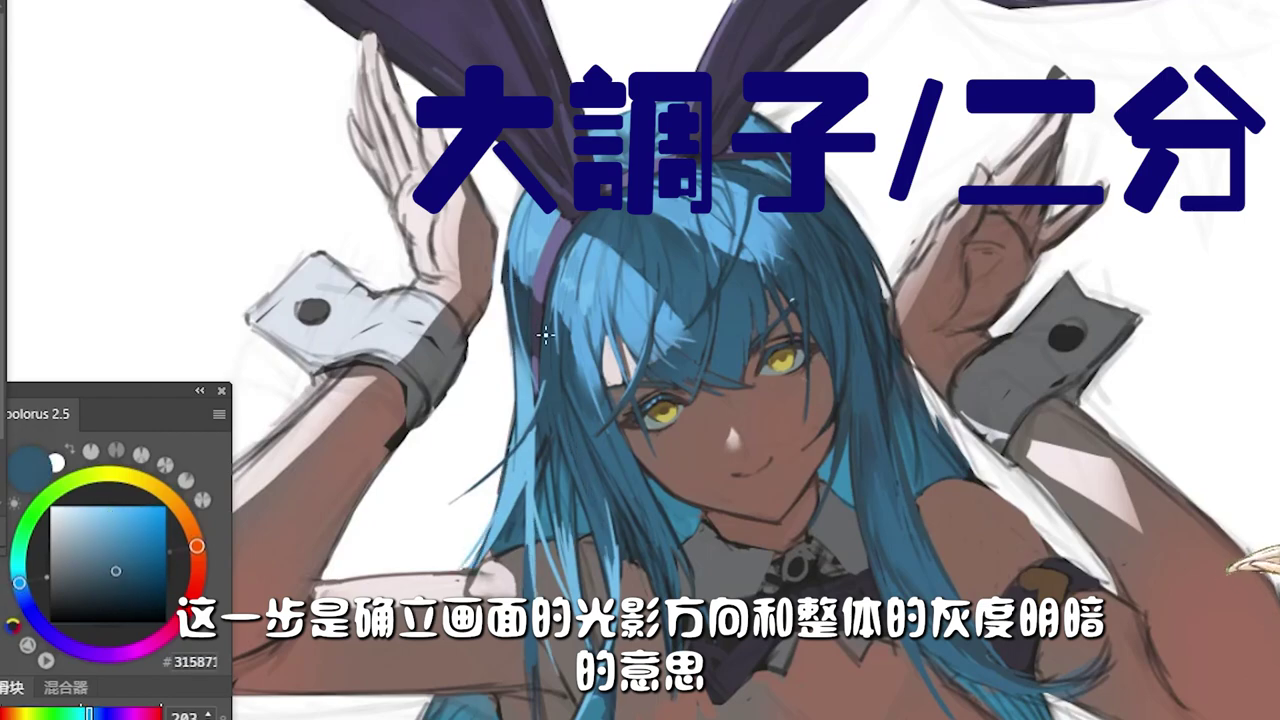
left_click(857, 403, "alt")
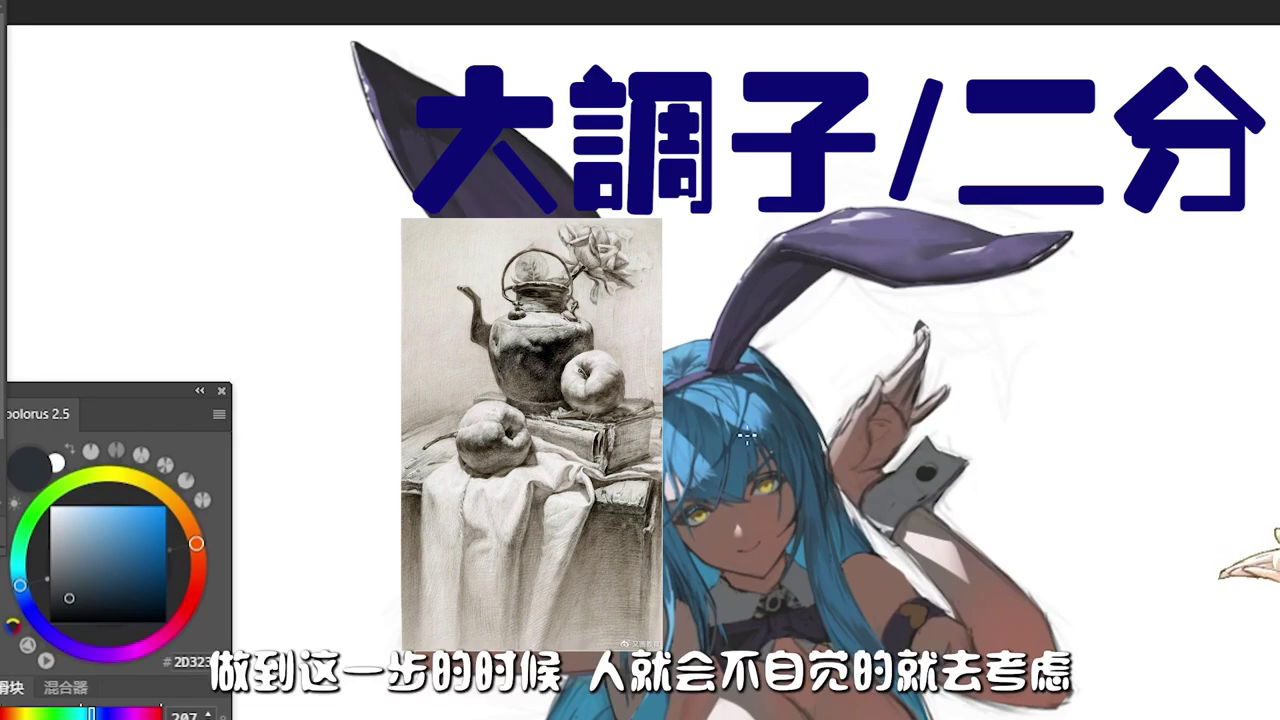
Step: Paint a light purple highlight on the headband below the ear, using sampled purple tones
left_click(735, 376, "alt")
scroll(782, 360, "up", 3)
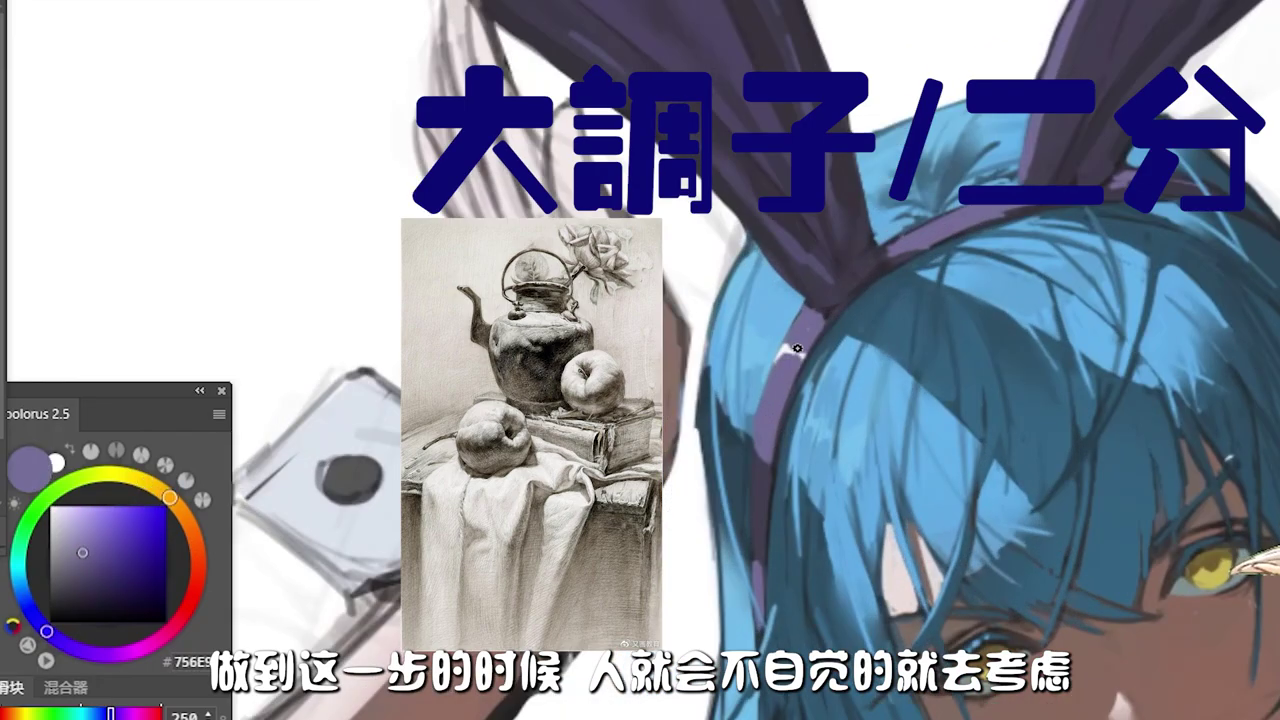
scroll(797, 348, "down", 3)
scroll(738, 365, "up", 3)
left_click(738, 365, "alt")
Step: Paint over the dark cleavage sketch line with sampled skin tones, adjusting the brush size for the narrow areas
mouse_move(663, 410)
left_mouse_down()
mouse_move(843, 423)
mouse_move(843, 466)
mouse_move(866, 423)
mouse_move(843, 413)
left_mouse_up()
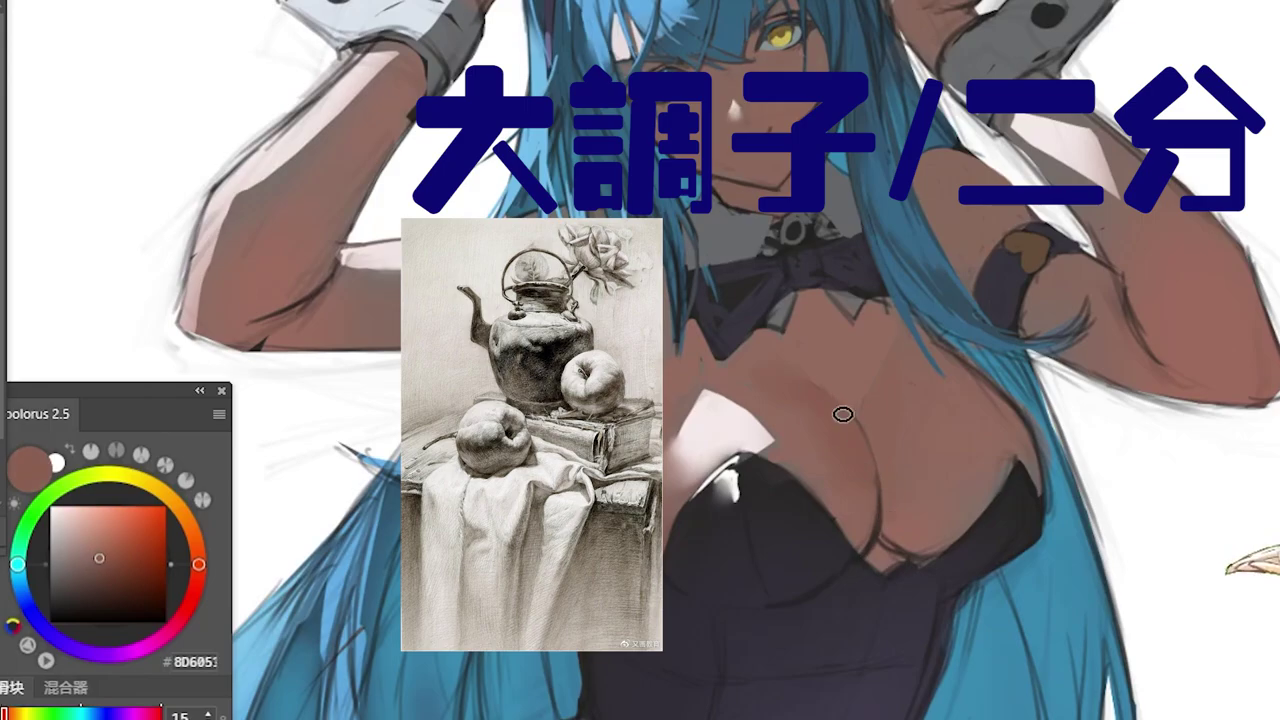
left_click(866, 490, "alt")
key("bracketleft")
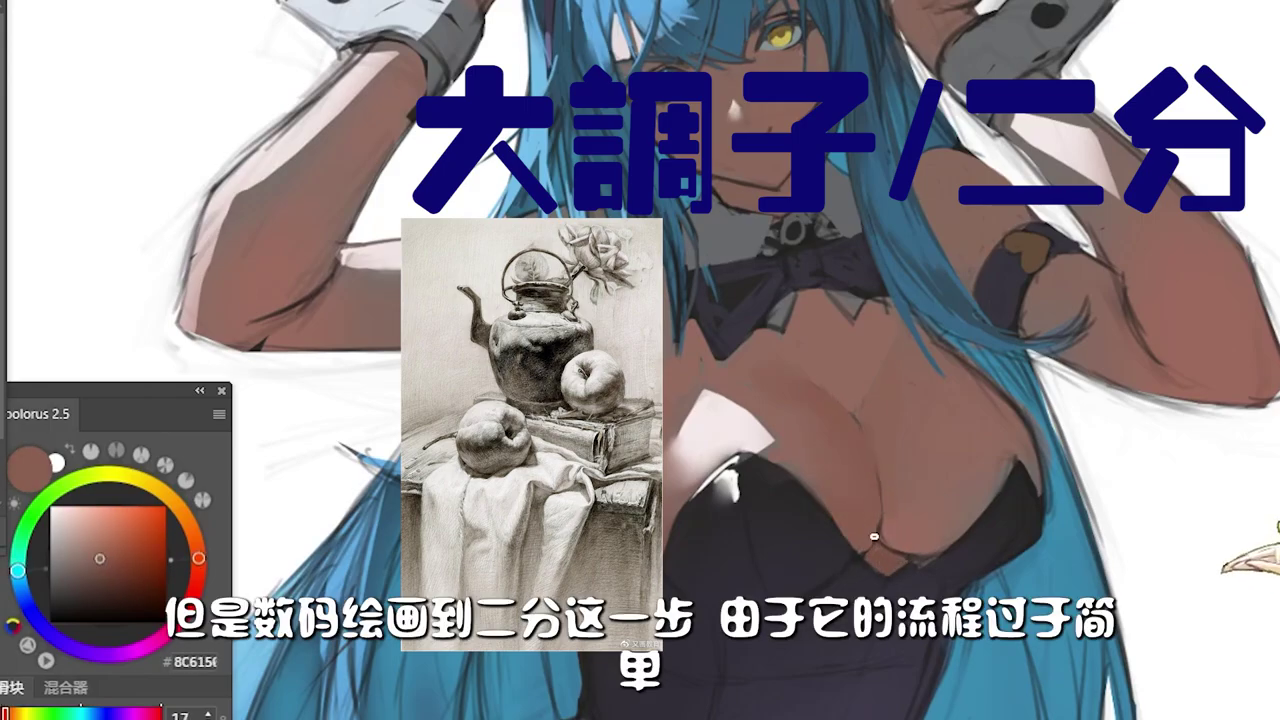
key("bracketleft")
key("bracketleft")
key("bracketleft")
key("bracketright")
key("bracketright")
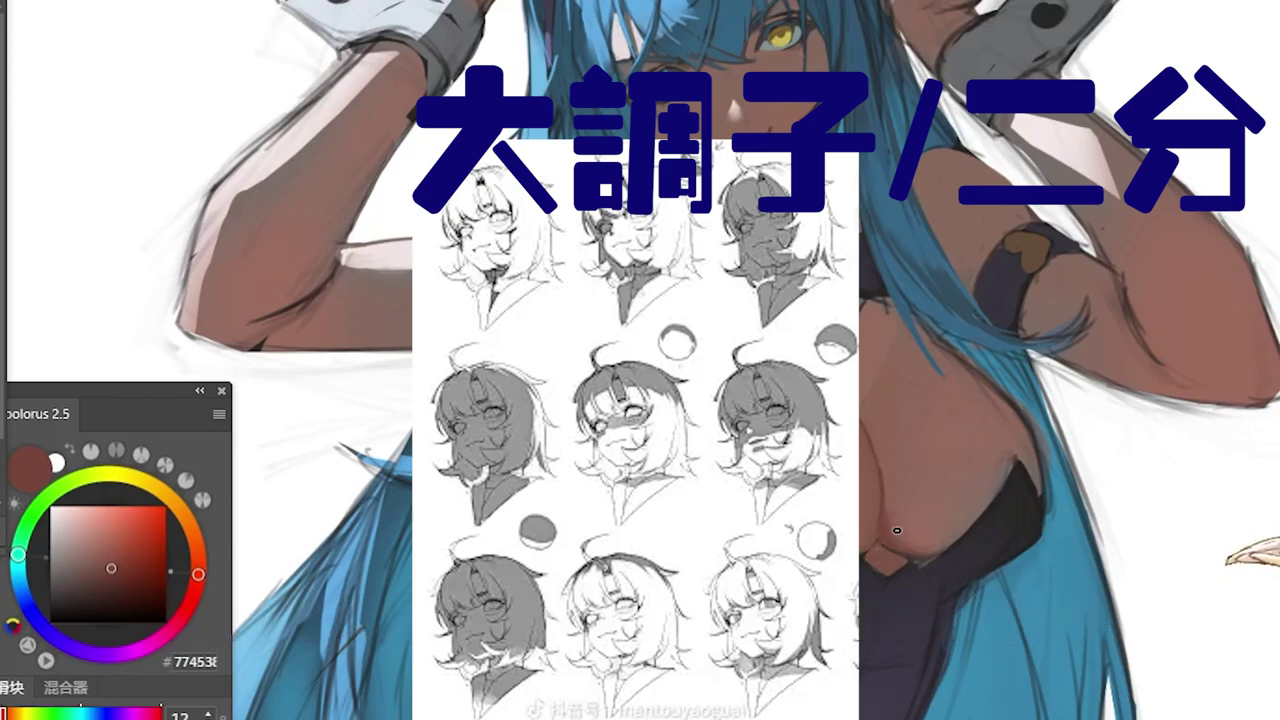
Step: Define the cleavage contour with reddish brown and blend the chest shading with a larger brush and sampled skin tones
left_click(905, 555, "alt")
left_click(868, 380, "alt")
key("bracketright")
key("bracketright")
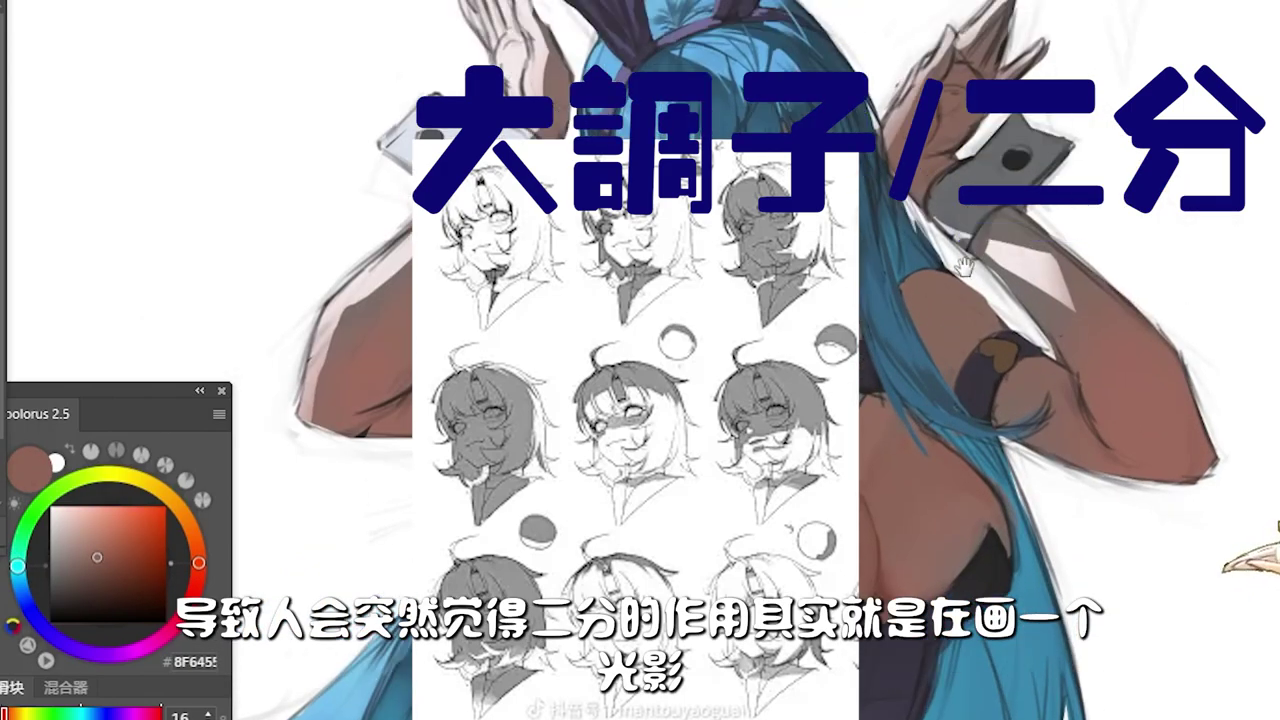
left_click(907, 465, "alt")
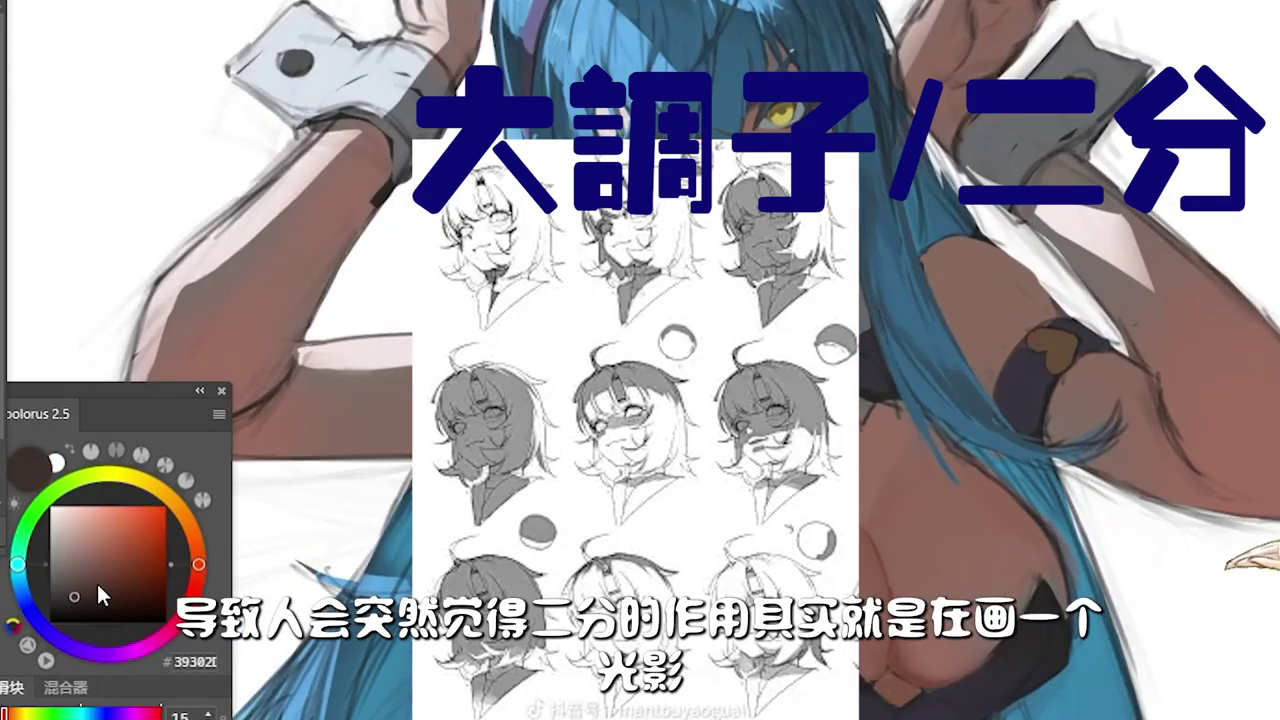
Step: Adjust the brush size and clean up the dark fingertip of the raised hand above the grey cuff
key("bracketleft")
key("bracketleft")
key("bracketleft")
key("bracketleft")
key("bracketright")
key("bracketright")
key("bracketright")
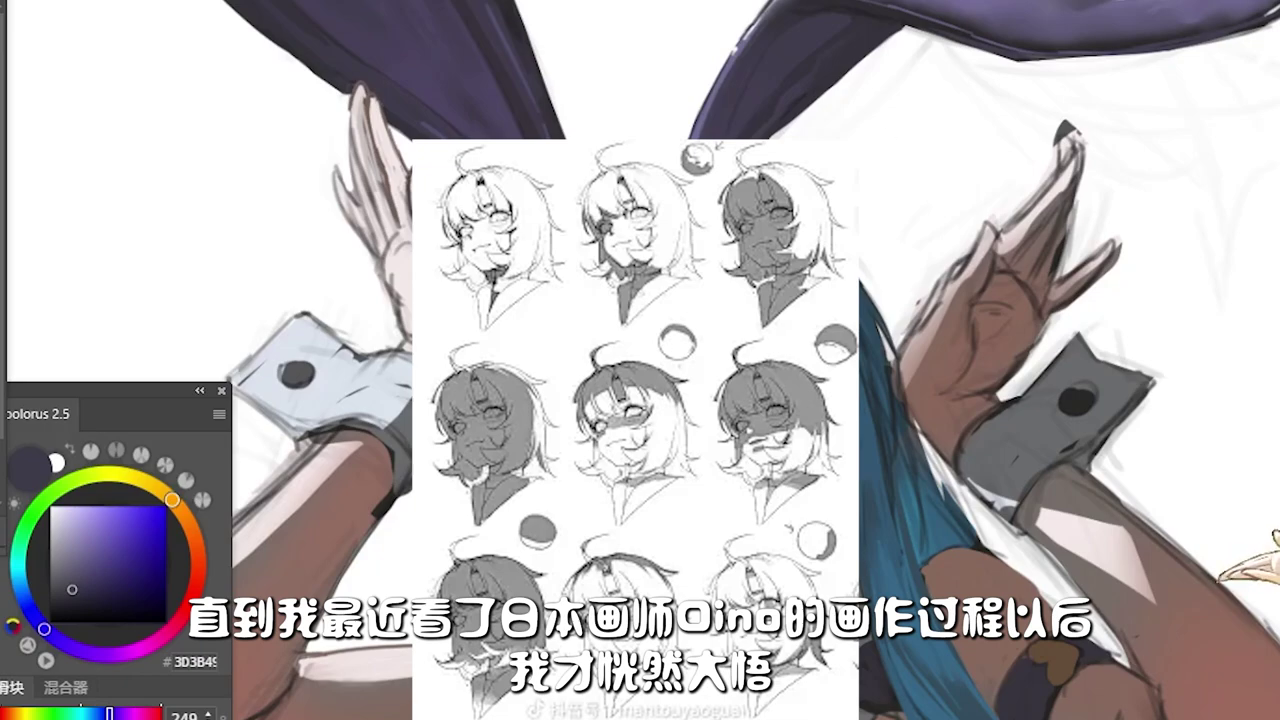
left_click_drag(812, 100, 1061, 117)
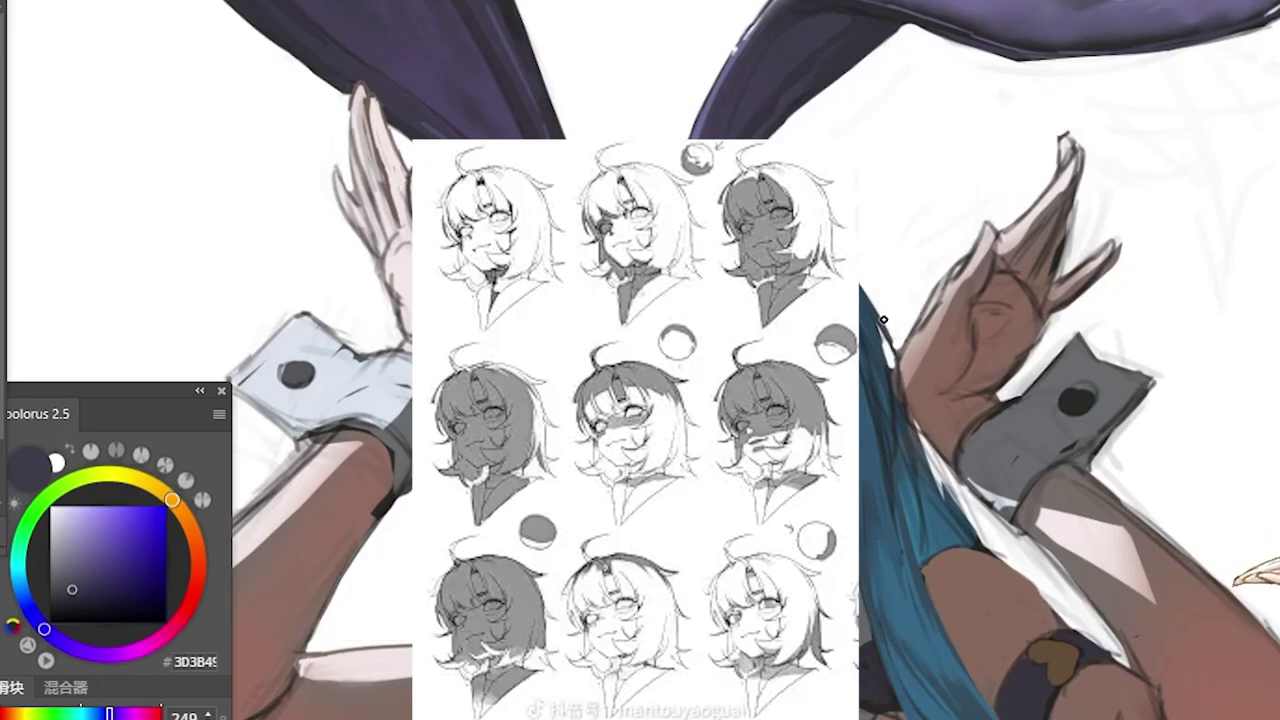
mouse_move(910, 32)
left_mouse_down()
mouse_move(1275, 368)
mouse_move(910, 32)
left_mouse_up()
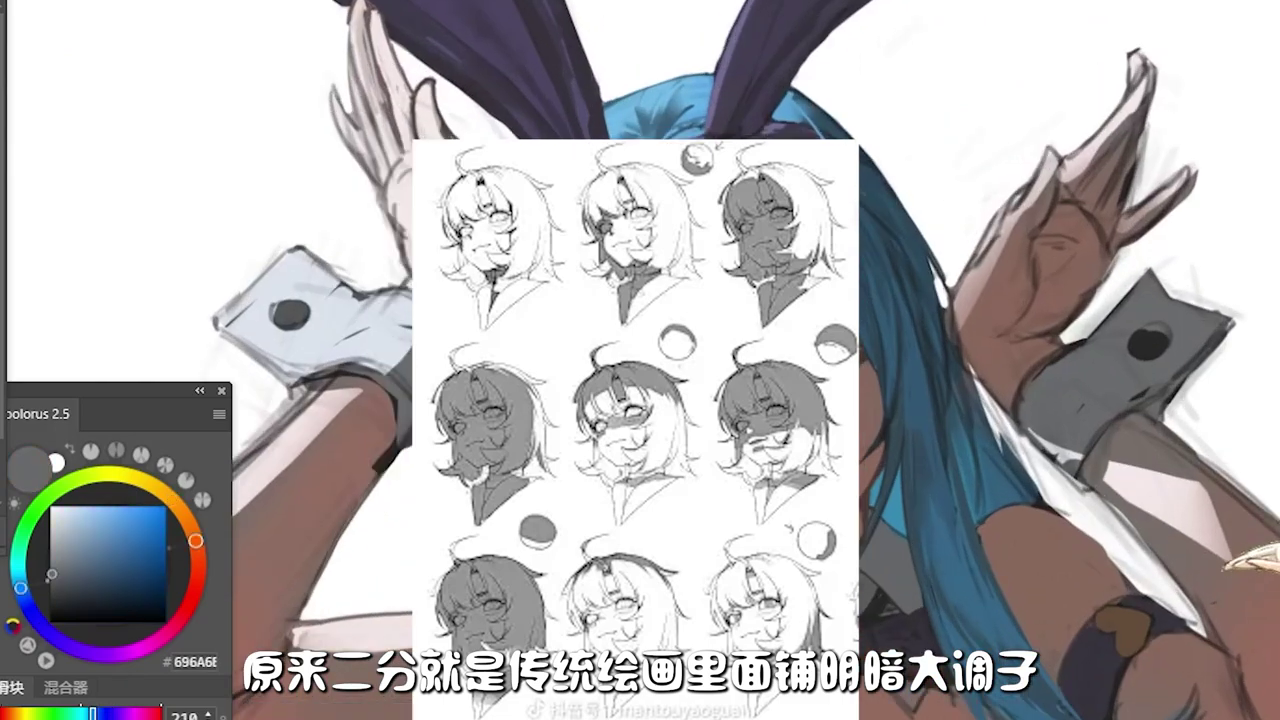
Step: Tint the shaded collar with muted grey-blue and deepen the hair beside the face with darker blues
left_click(73, 559)
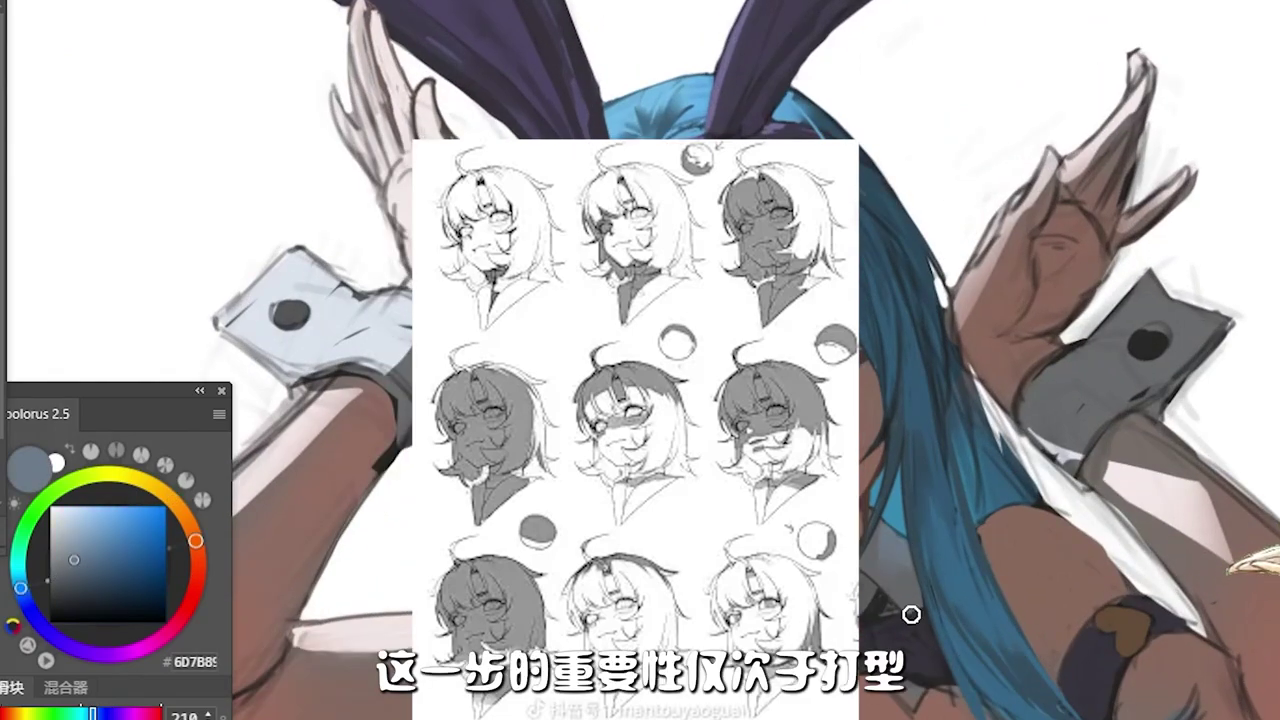
mouse_move(115, 522)
left_mouse_down()
mouse_move(118, 536)
mouse_move(118, 517)
left_mouse_up()
left_click(116, 566)
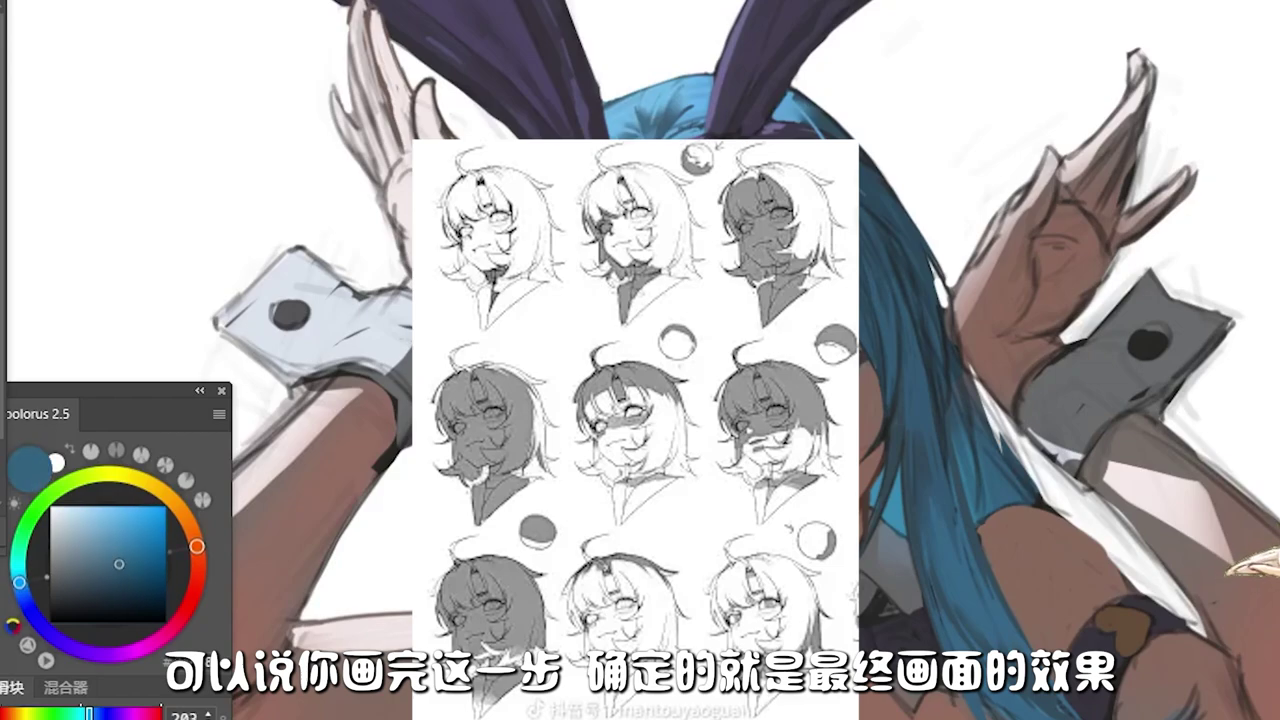
left_click(883, 255)
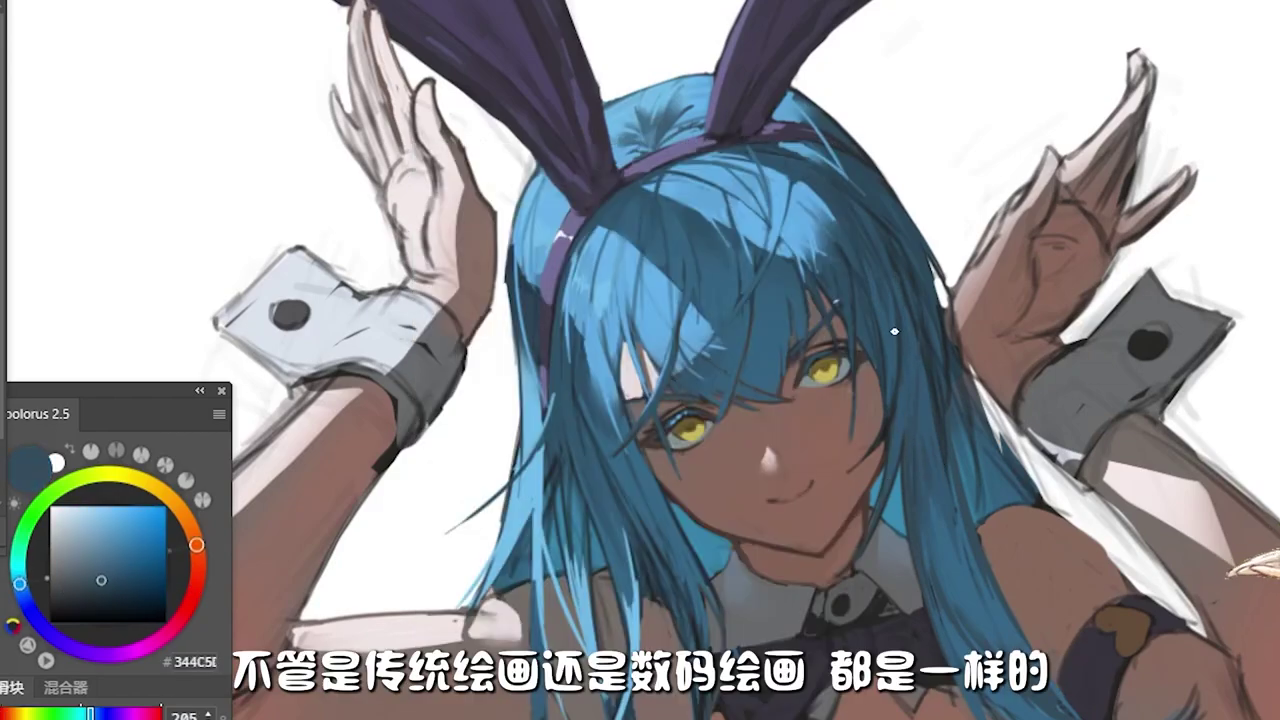
left_click(653, 637, "alt")
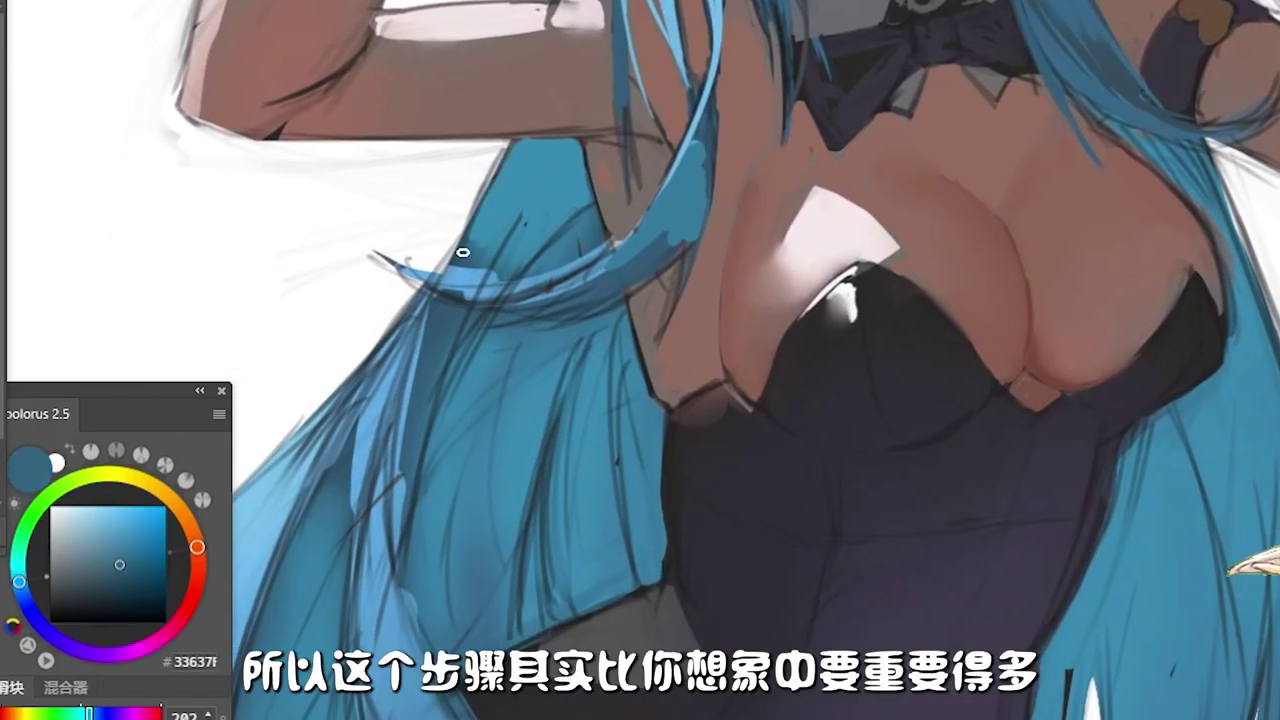
Step: Repaint the curved lock sweeping outward below the arm and the teal hair behind it with sampled blues
left_click(588, 157, "alt")
left_click(590, 275, "alt")
mouse_move(561, 247)
left_mouse_down()
mouse_move(590, 275)
mouse_move(665, 240)
mouse_move(680, 194)
mouse_move(620, 270)
left_mouse_up()
left_click(600, 295, "alt")
left_click(660, 230, "alt")
left_click(643, 253, "alt")
mouse_move(569, 328)
left_mouse_down()
mouse_move(703, 120)
mouse_move(705, 225)
mouse_move(650, 360)
mouse_move(660, 383)
mouse_move(745, 398)
left_mouse_up()
left_click(671, 272, "alt")
Step: Clean up the bodice's upper side corner and the skin below the armpit with sampled dark and skin tones
left_click(663, 484, "alt")
left_click(729, 425, "alt")
left_click(714, 357, "alt")
left_click(663, 318, "alt")
Step: Reshape the long lock hanging in front of the armpit with sampled blues and the surrounding skin tones
left_click(649, 41, "alt")
left_click(734, 65, "alt")
left_click(714, 124, "alt")
left_click_drag(714, 124, 706, 240)
left_click(706, 240, "alt")
left_click(706, 240, "alt")
left_click_drag(724, 319, 752, 499)
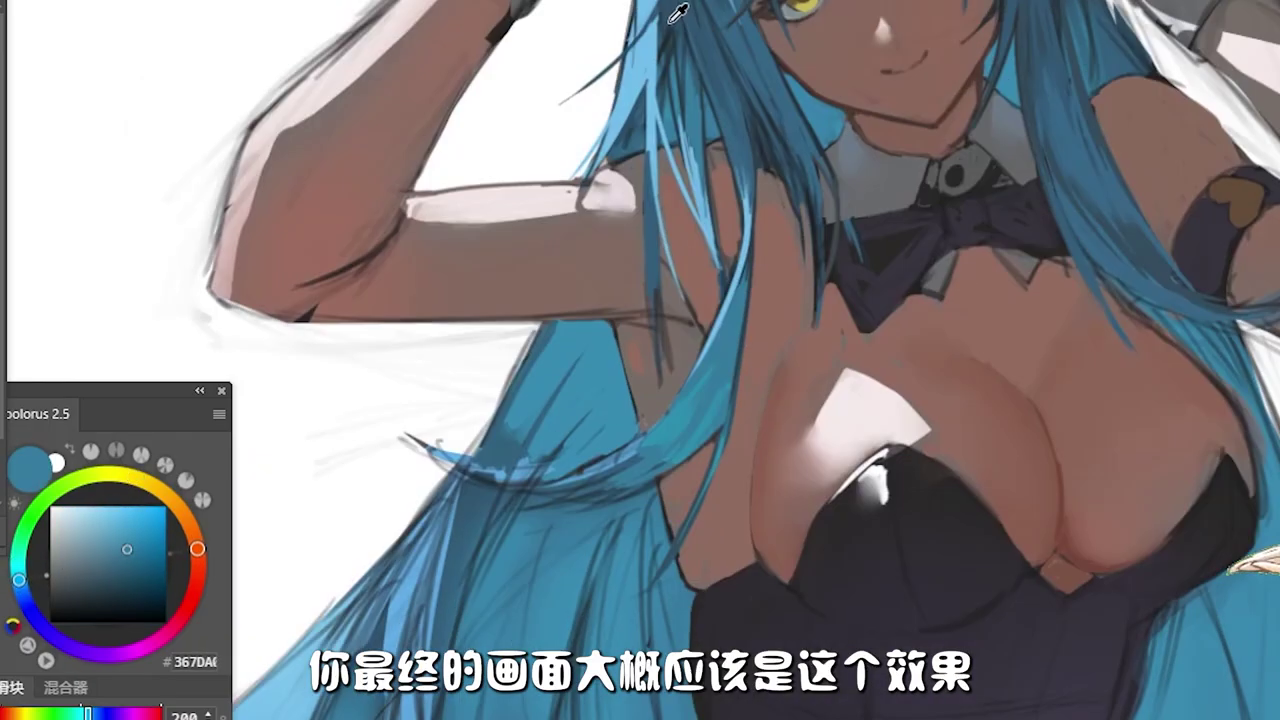
Step: Paint separate blue strands over the shoulder beside the collar and open skin-coloured gaps between them
mouse_move(674, 68)
left_mouse_down()
mouse_move(704, 216)
mouse_move(730, 68)
left_mouse_up()
left_click(700, 90, "alt")
left_click(757, 106, "alt")
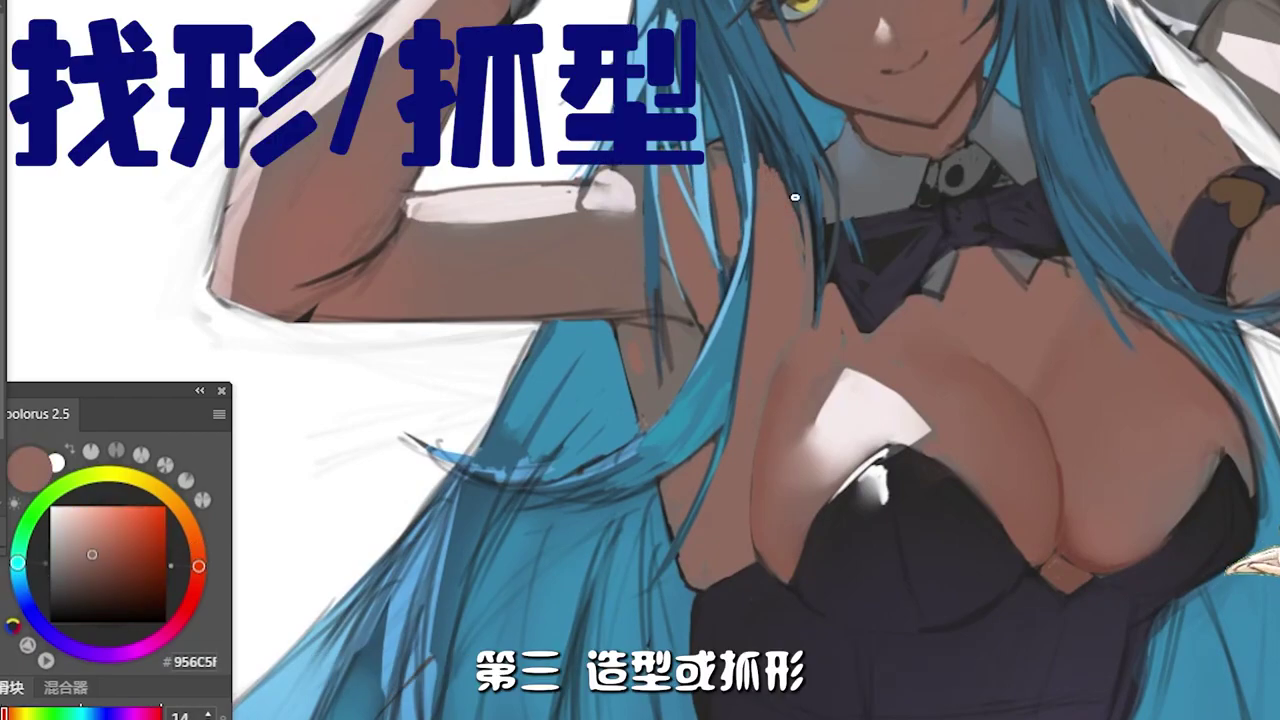
left_click(738, 375, "alt")
left_click(768, 217, "alt")
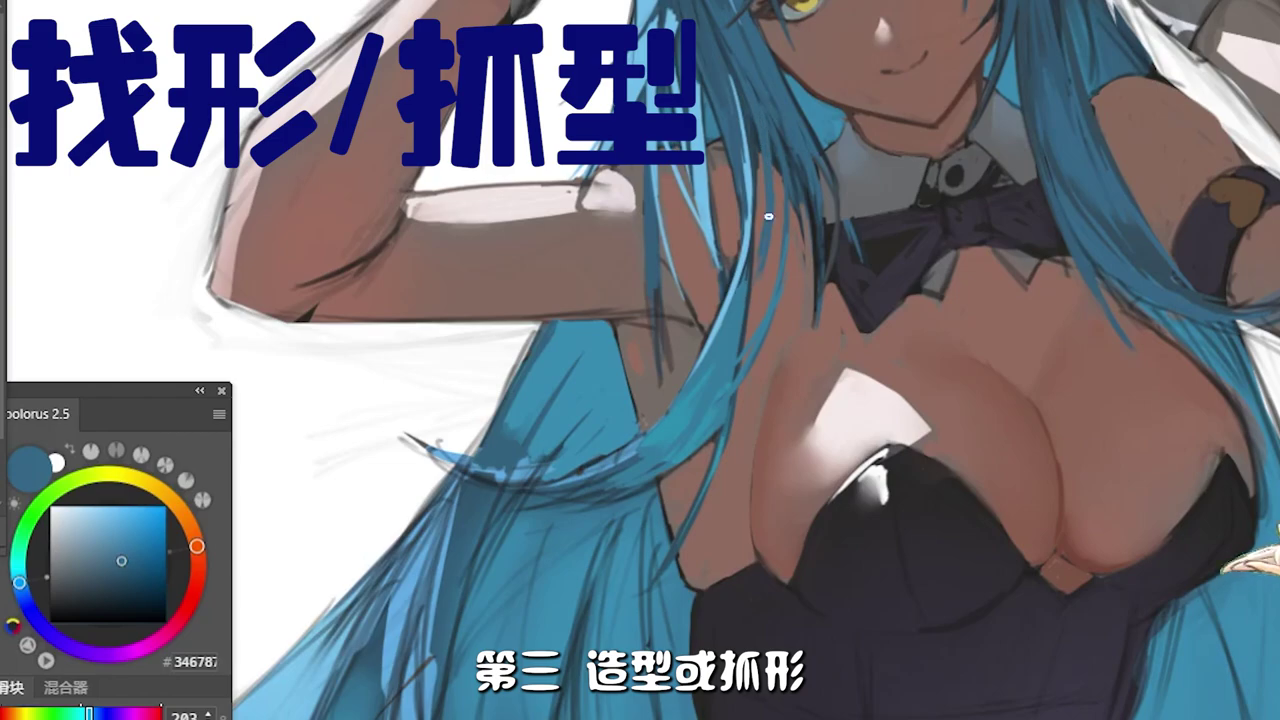
Step: Clean up the teal hair behind the outer edge of the bodice on the armband side with sampled blues
left_click_drag(753, 30, 695, 148)
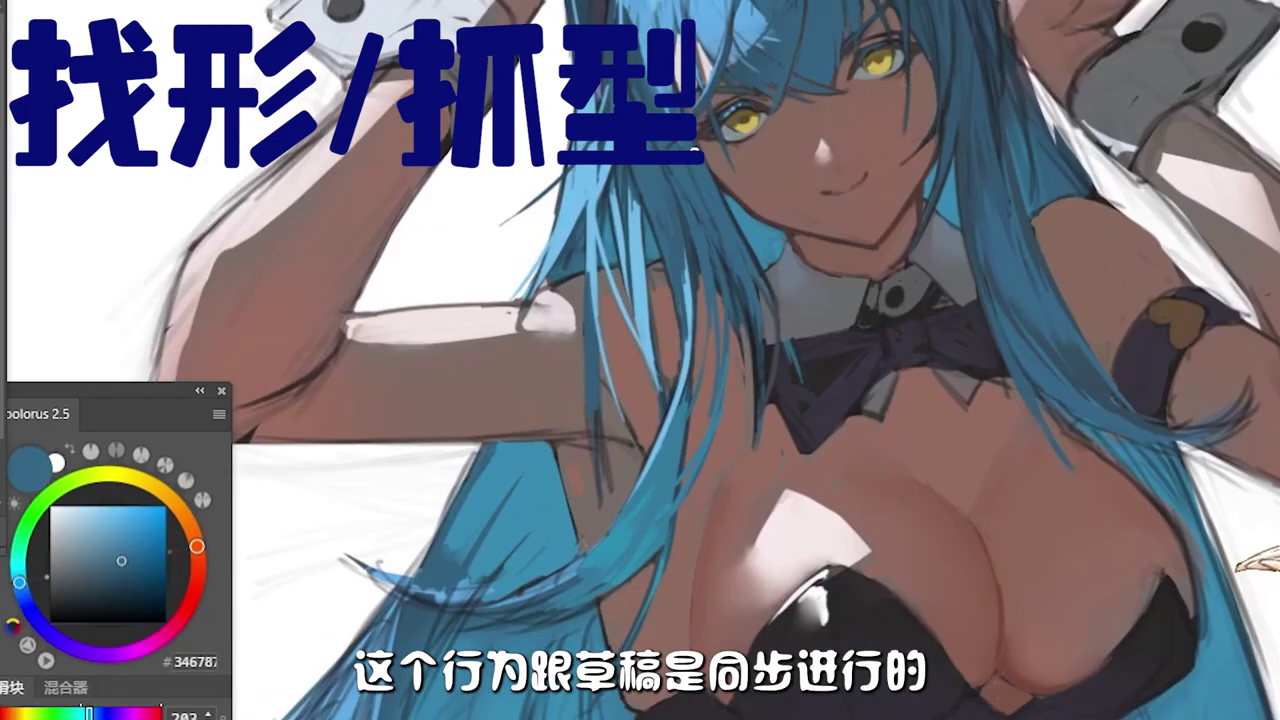
left_click(1110, 500, "alt")
left_click(1204, 602, "alt")
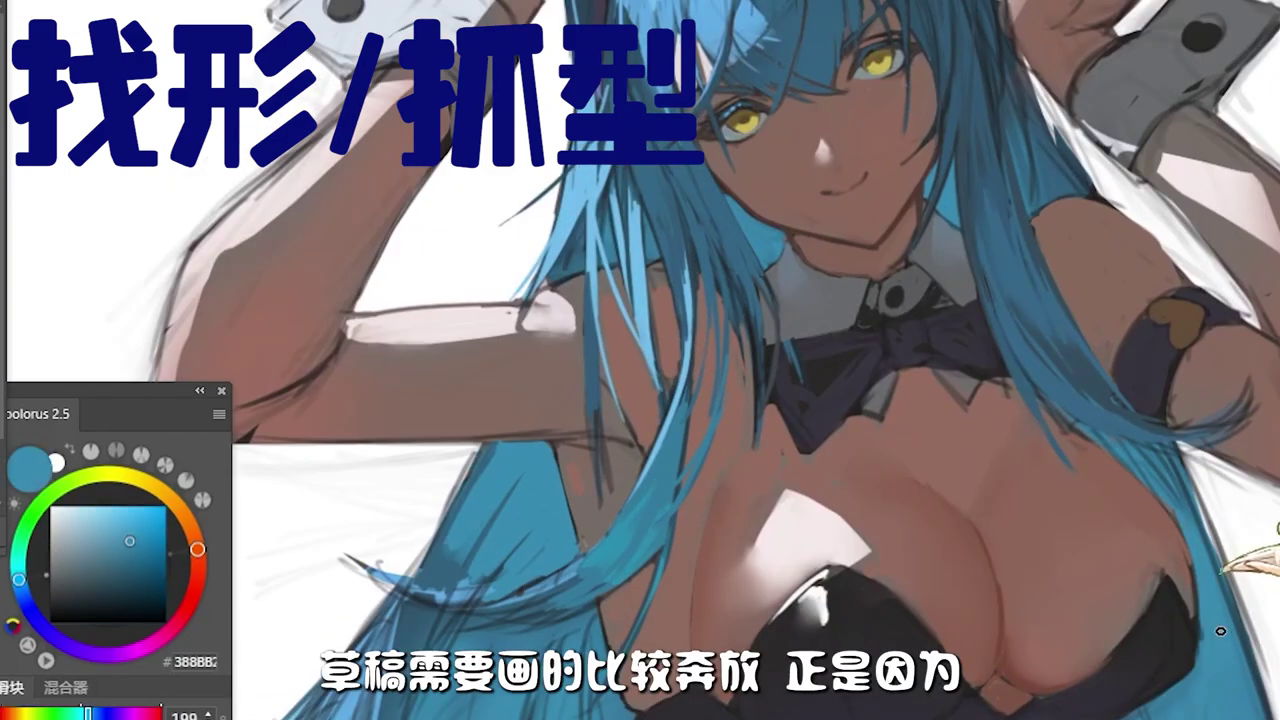
Step: Clean up the chest's outer contour and the bodice cup tip on the armband side with sampled hair, dark and skin tones
left_click_drag(1206, 604, 1131, 486)
left_click(1131, 486, "alt")
left_click(1099, 446, "alt")
left_click(1060, 453, "alt")
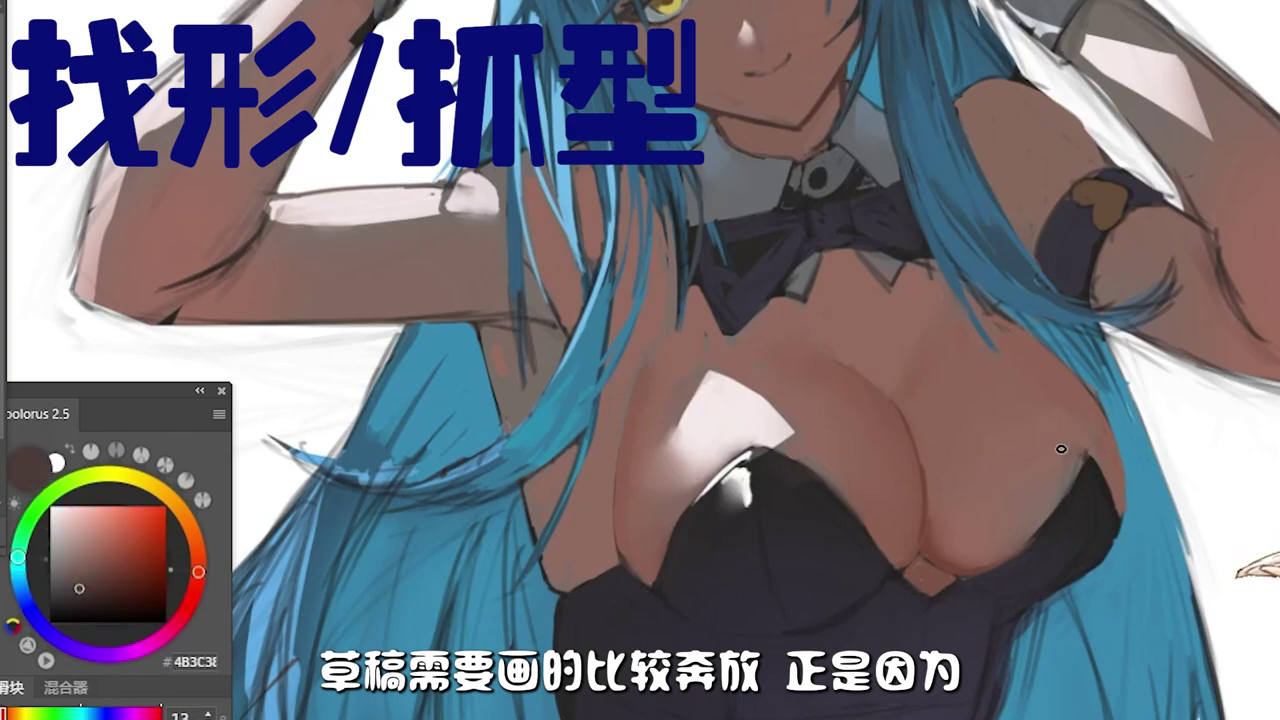
left_click(1120, 515, "alt")
left_click(1000, 549, "alt")
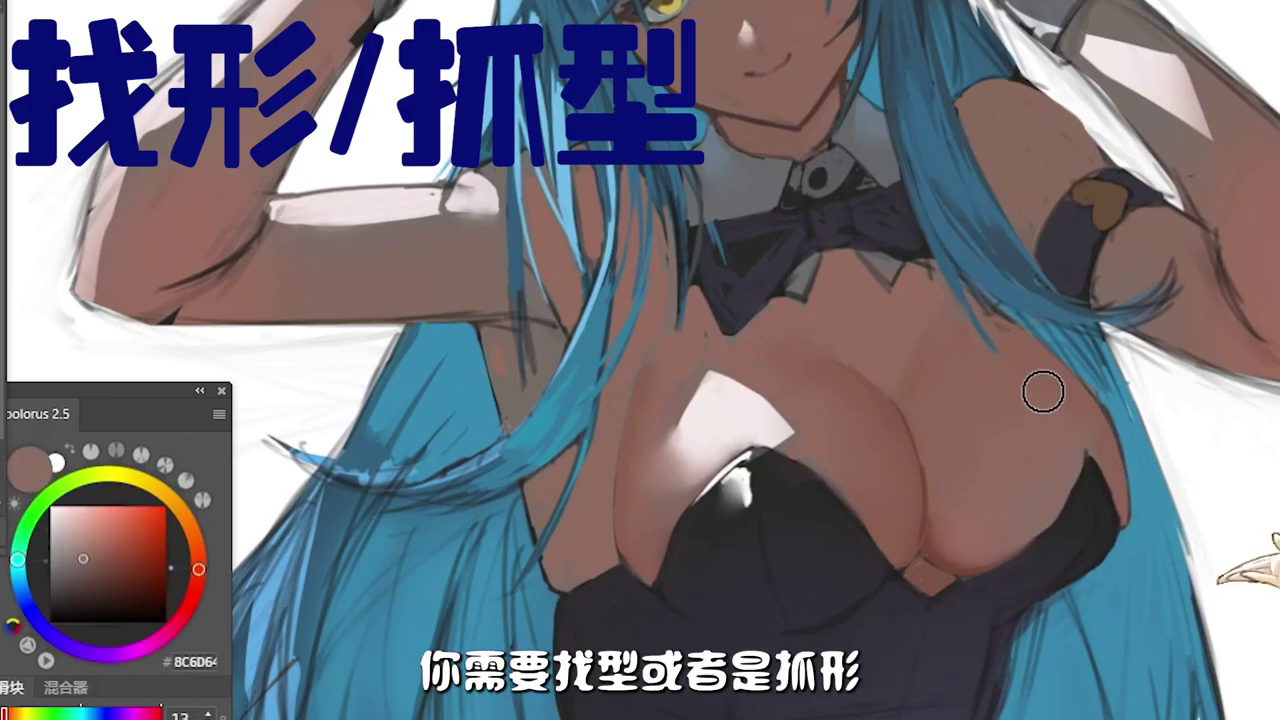
Step: Refine the light hair strands beside the face and over the shoulder, opposite the armband, with sampled sky blues
key("ctrl+minus")
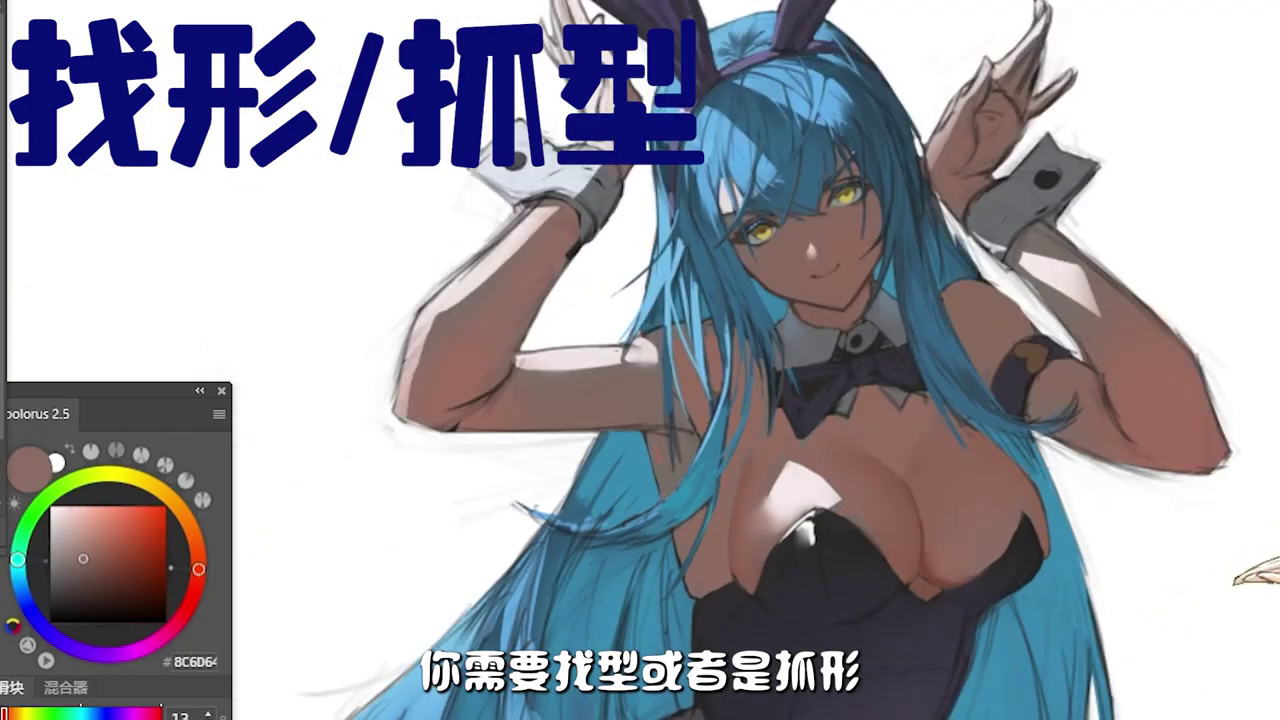
scroll(828, 496, "up", 1)
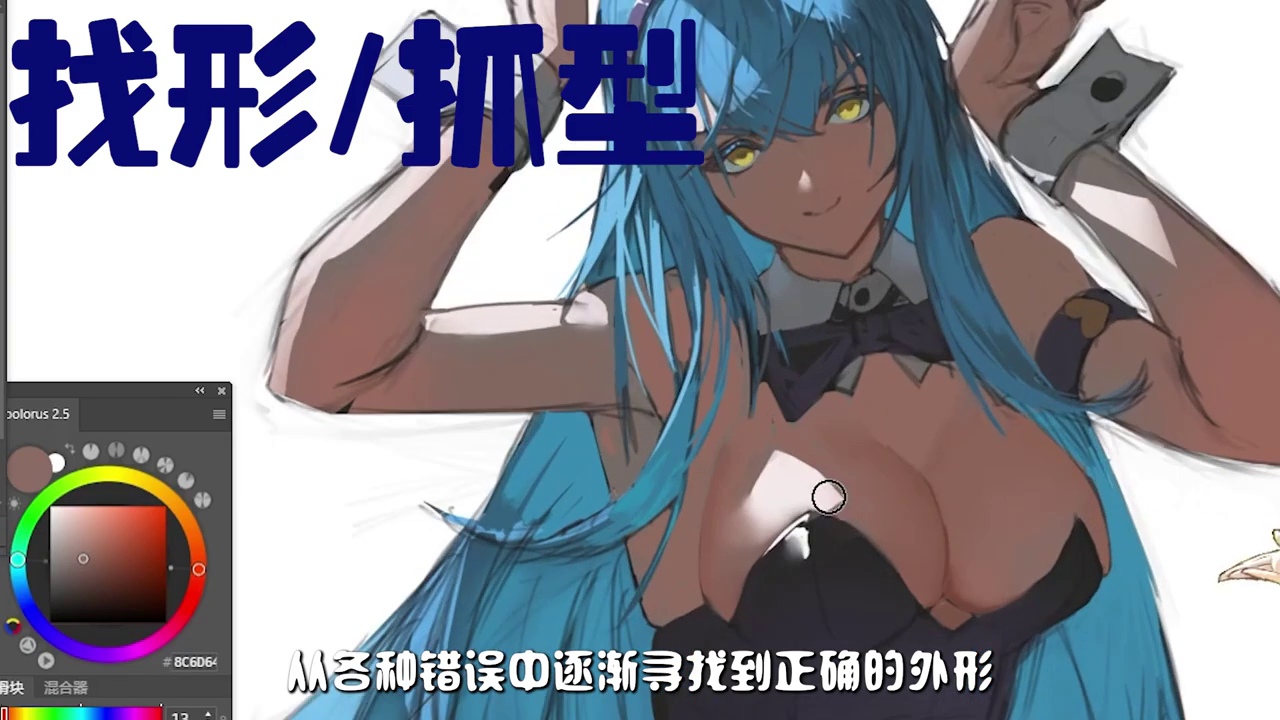
left_click(811, 461, "alt")
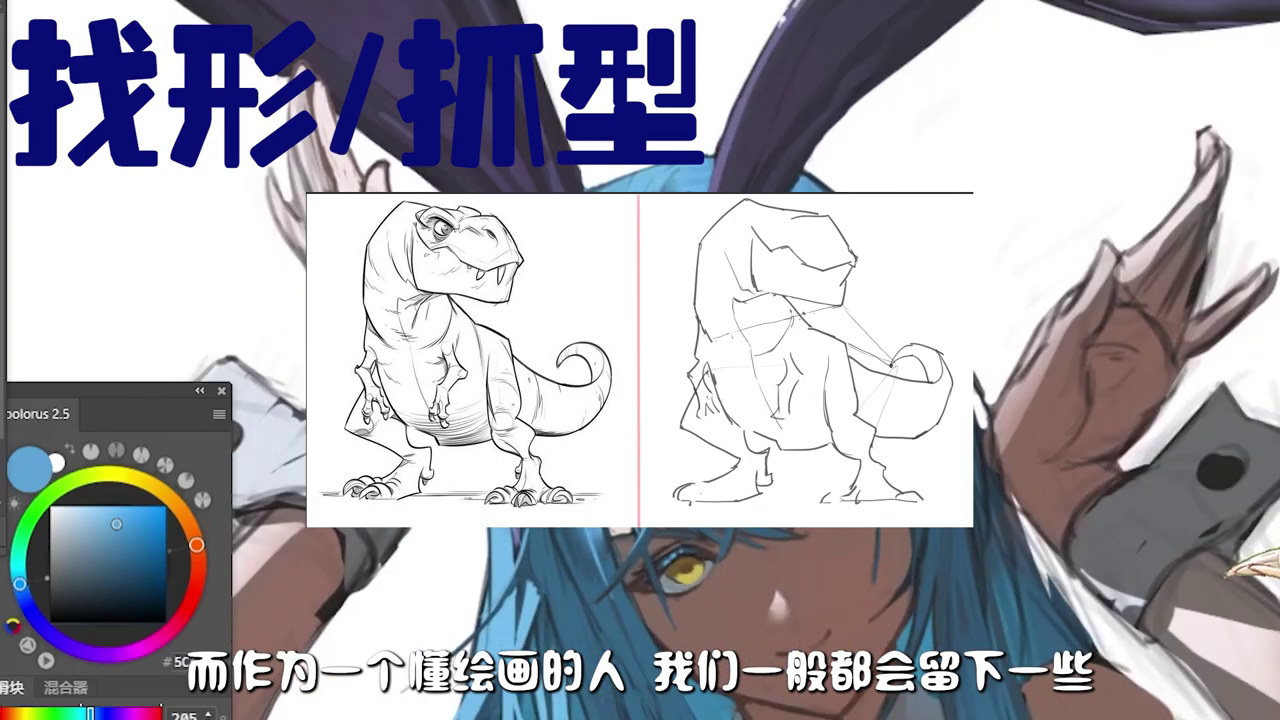
left_click(527, 622, "alt")
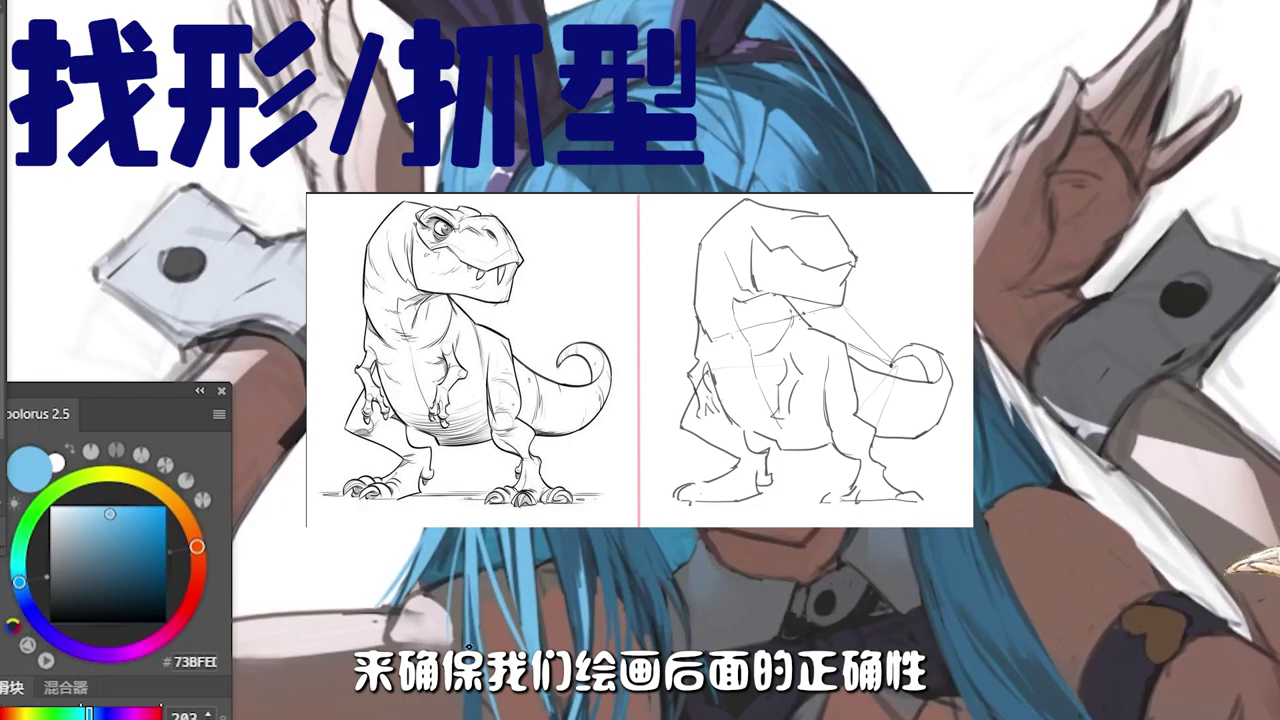
left_click(478, 705, "alt")
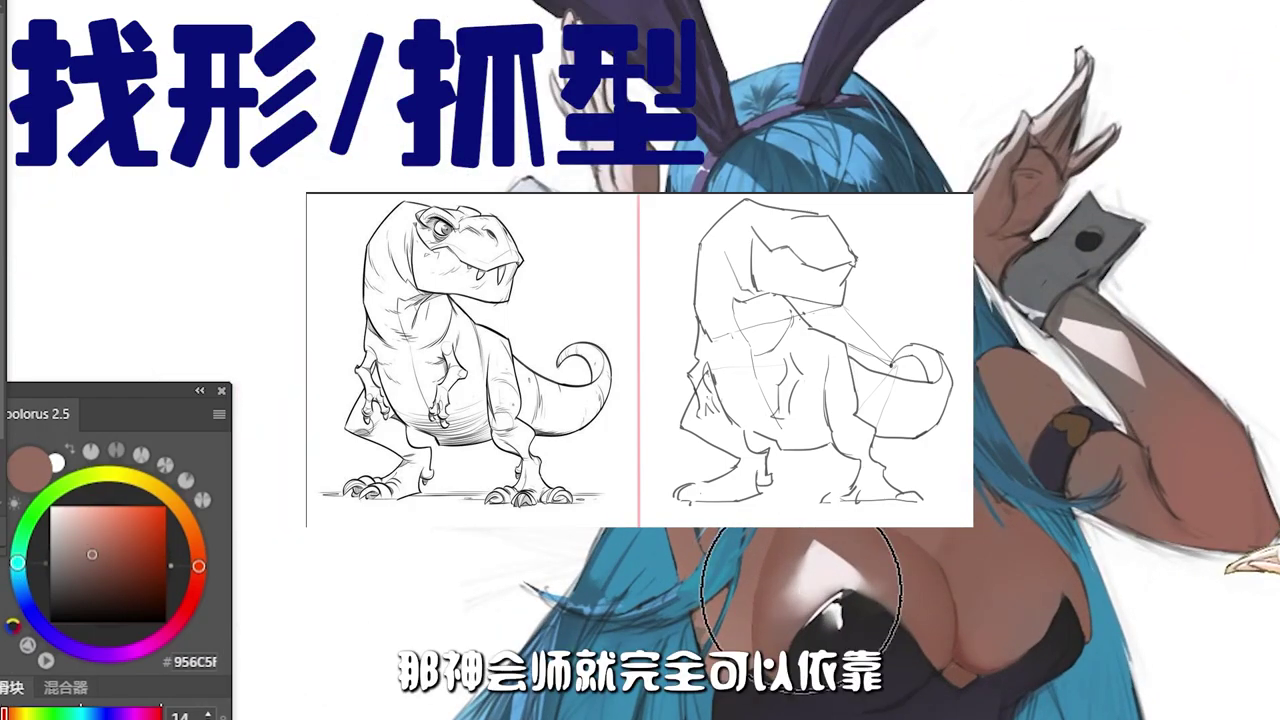
Step: Clean up the edge between the hair and the torso below the armpit, opposite the armband, with sampled blue and skin tones
left_click(700, 614, "alt")
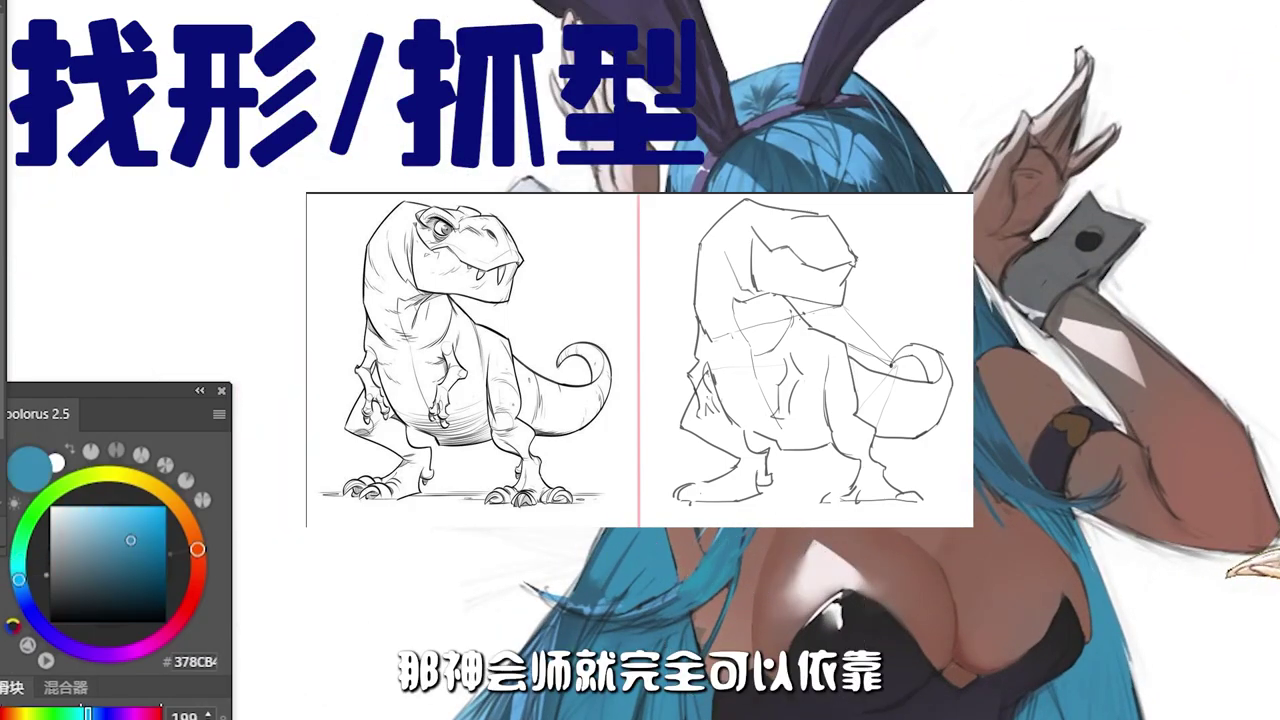
left_click(704, 624, "alt")
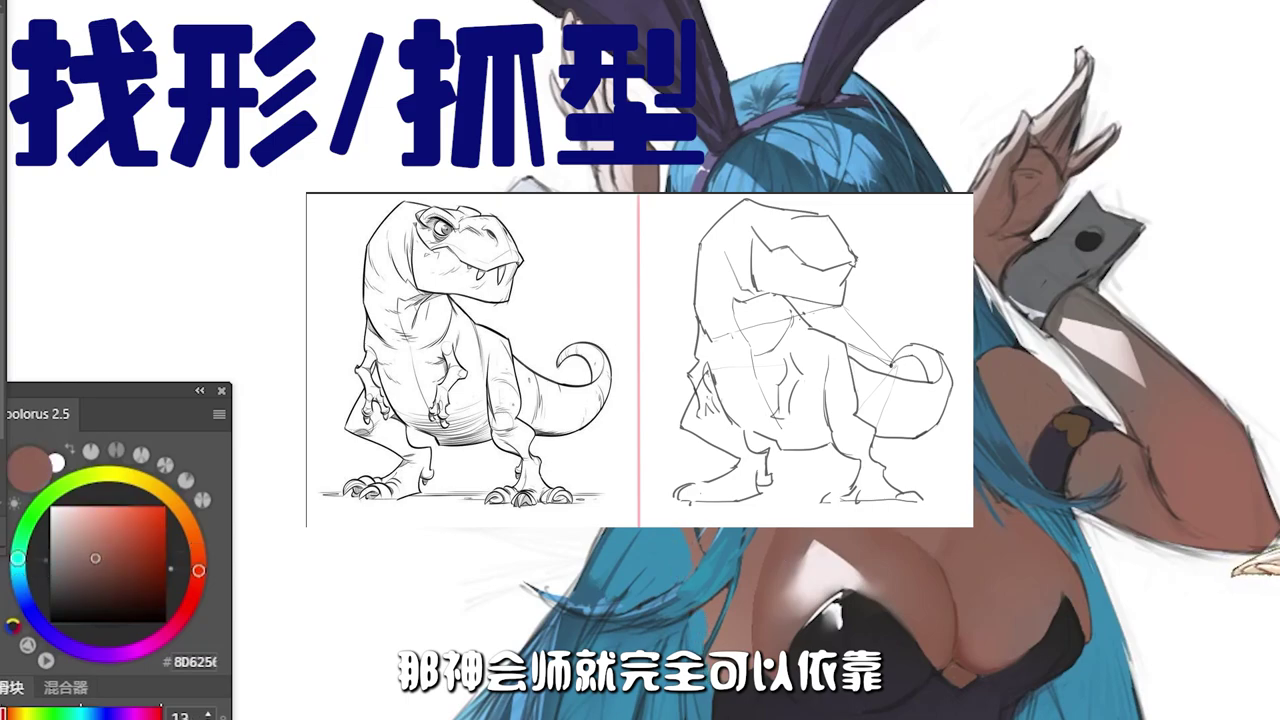
left_click(690, 548, "alt")
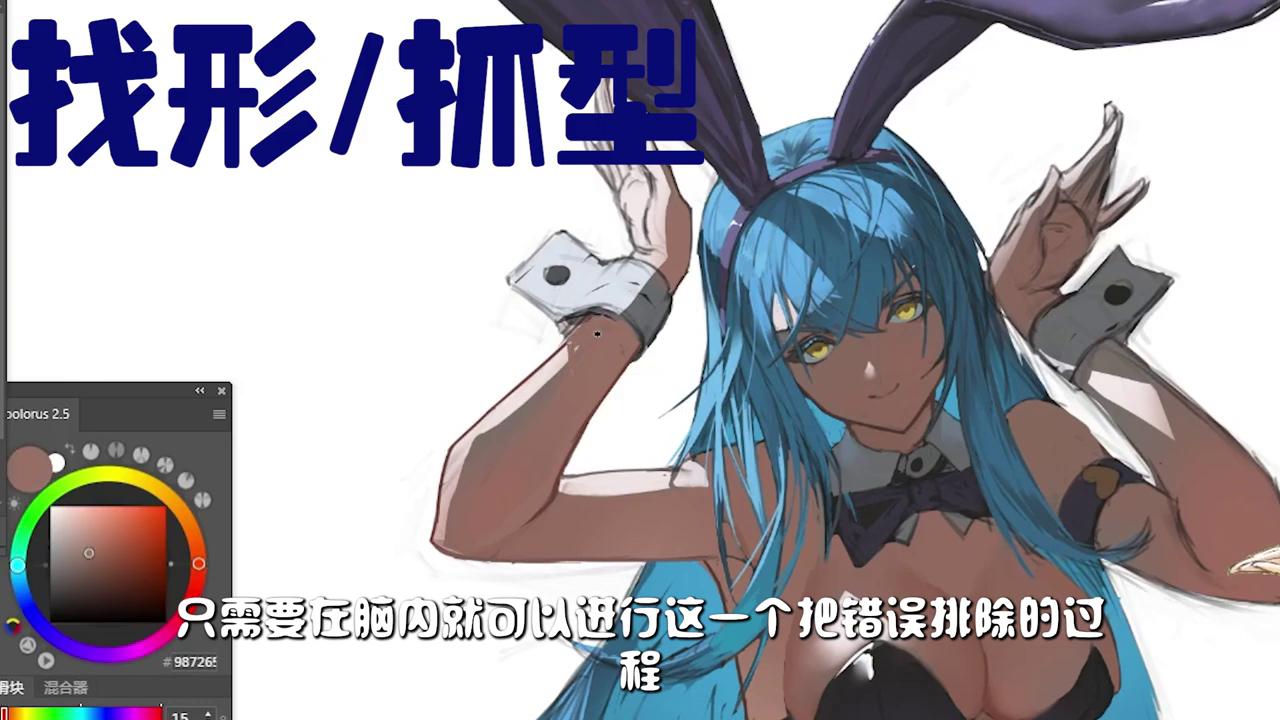
Step: Clean up the outer contour of the raised forearm below the white cuff with sampled skin tones
left_click_drag(597, 334, 560, 389)
left_click_drag(460, 471, 451, 504)
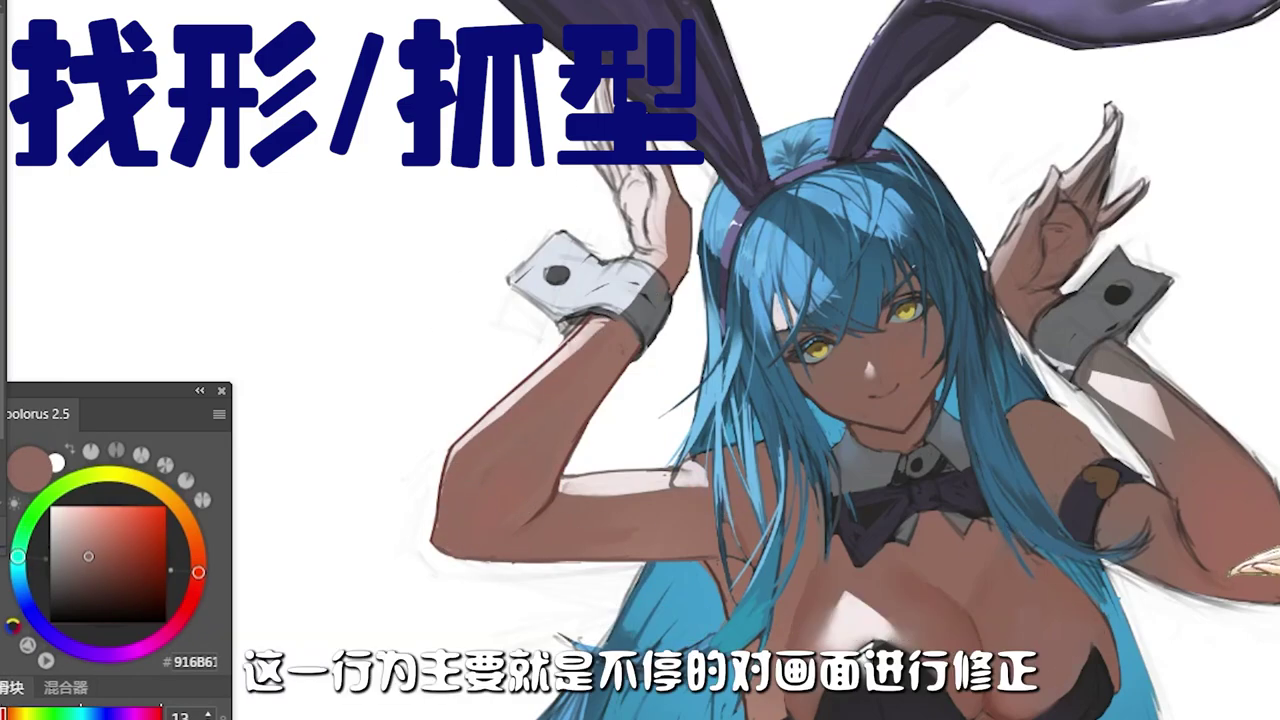
scroll(918, 377, "down", 3)
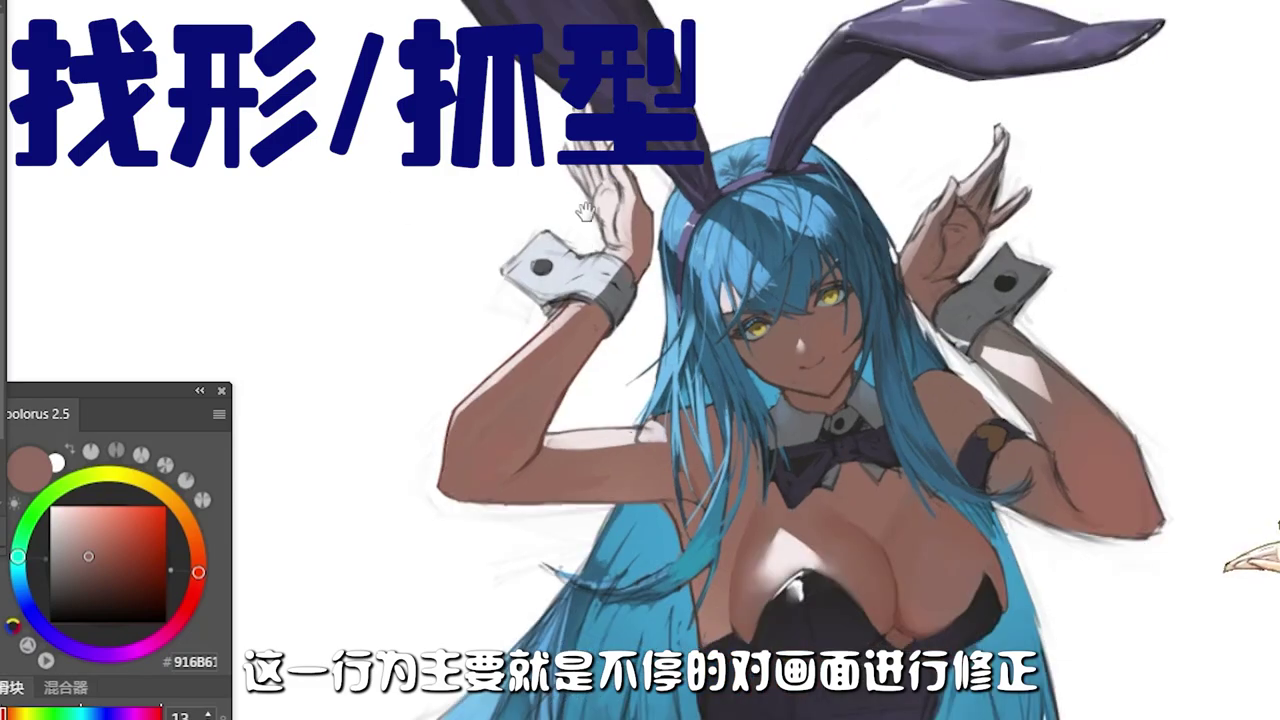
scroll(828, 206, "up", 4)
scroll(828, 206, "down", 2)
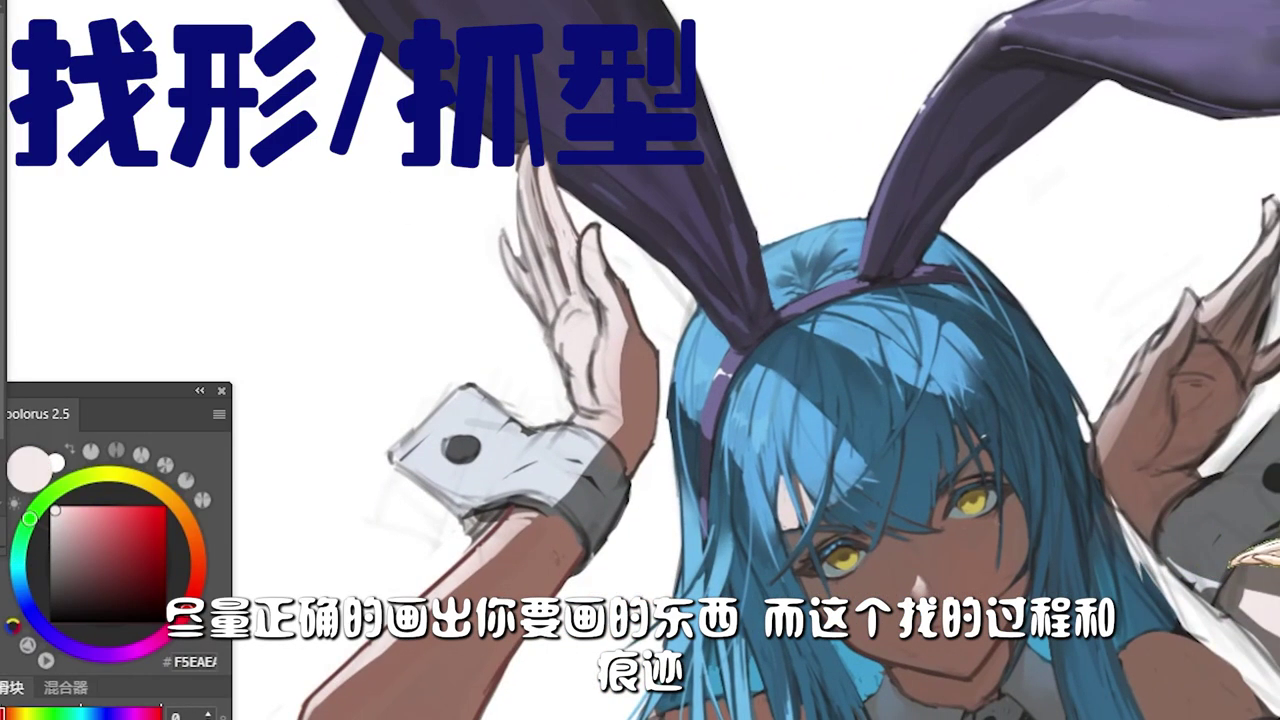
Step: Refine the fringe strands between the two eyes with sampled skin tones and dark blues
scroll(954, 454, "up", 5)
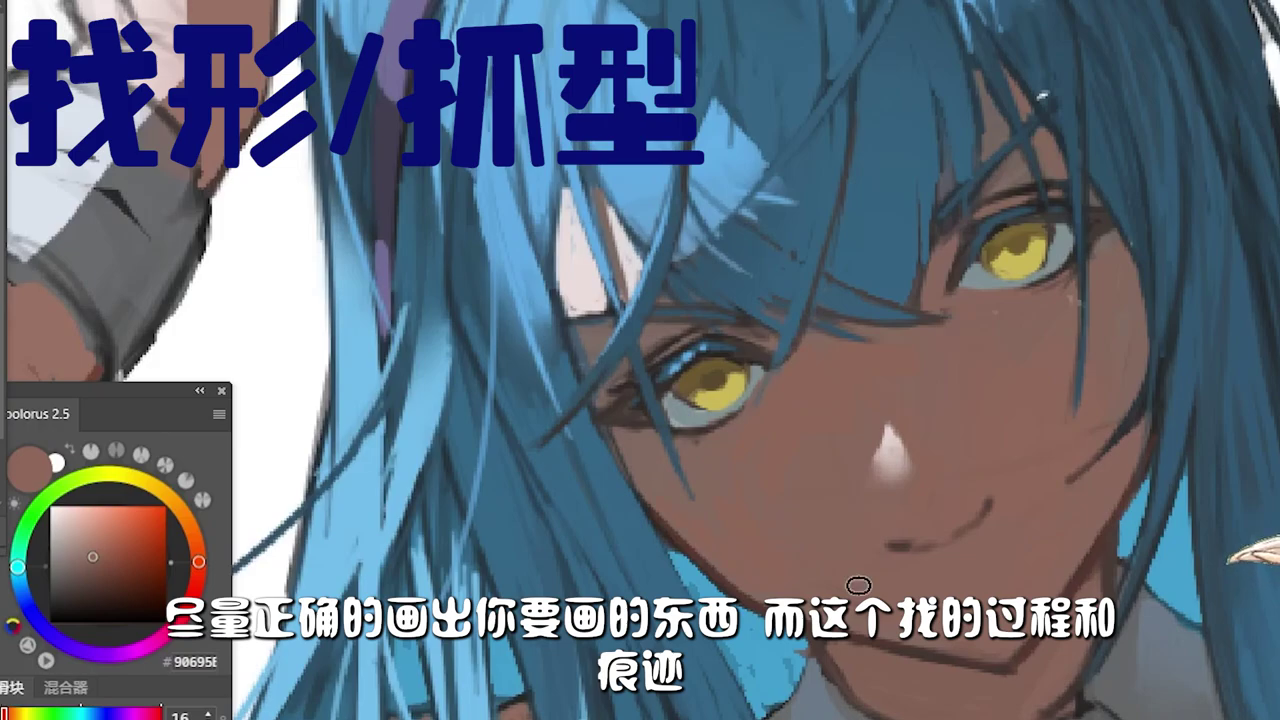
left_click(697, 598, "alt")
left_click_drag(1027, 364, 777, 434)
left_click(775, 415, "alt")
left_click(668, 318, "alt")
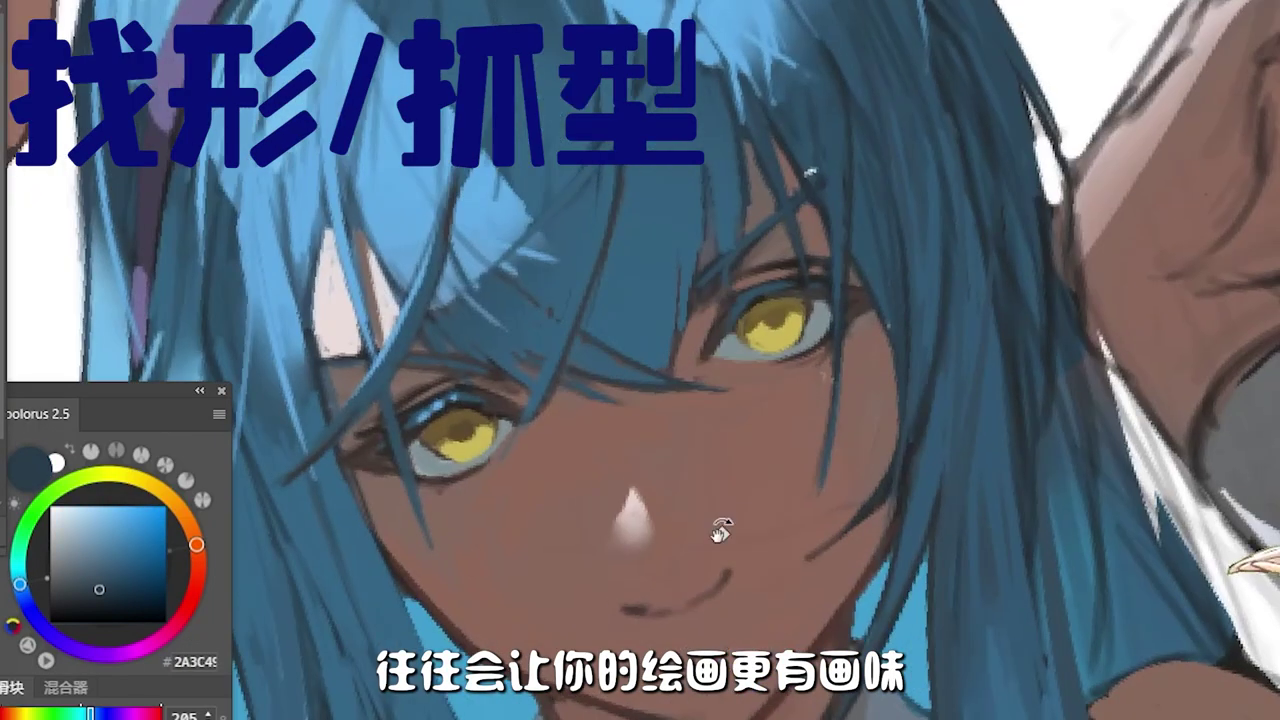
left_click(726, 306, "alt")
left_click(667, 224, "alt")
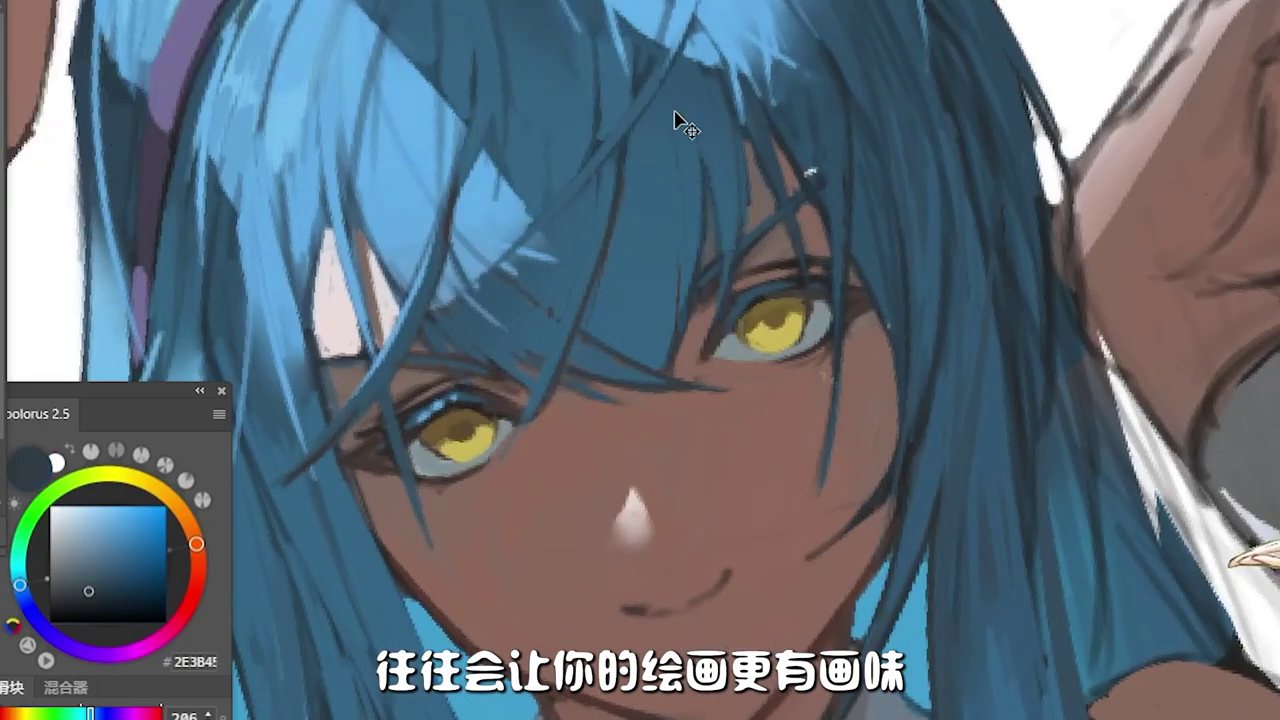
Step: Add thin dark-blue strand lines through the shaded part of the fringe above the nose
scroll(667, 224, "down", 3)
left_click(600, 134, "alt")
scroll(600, 134, "up", 3)
left_click_drag(760, 503, 569, 187)
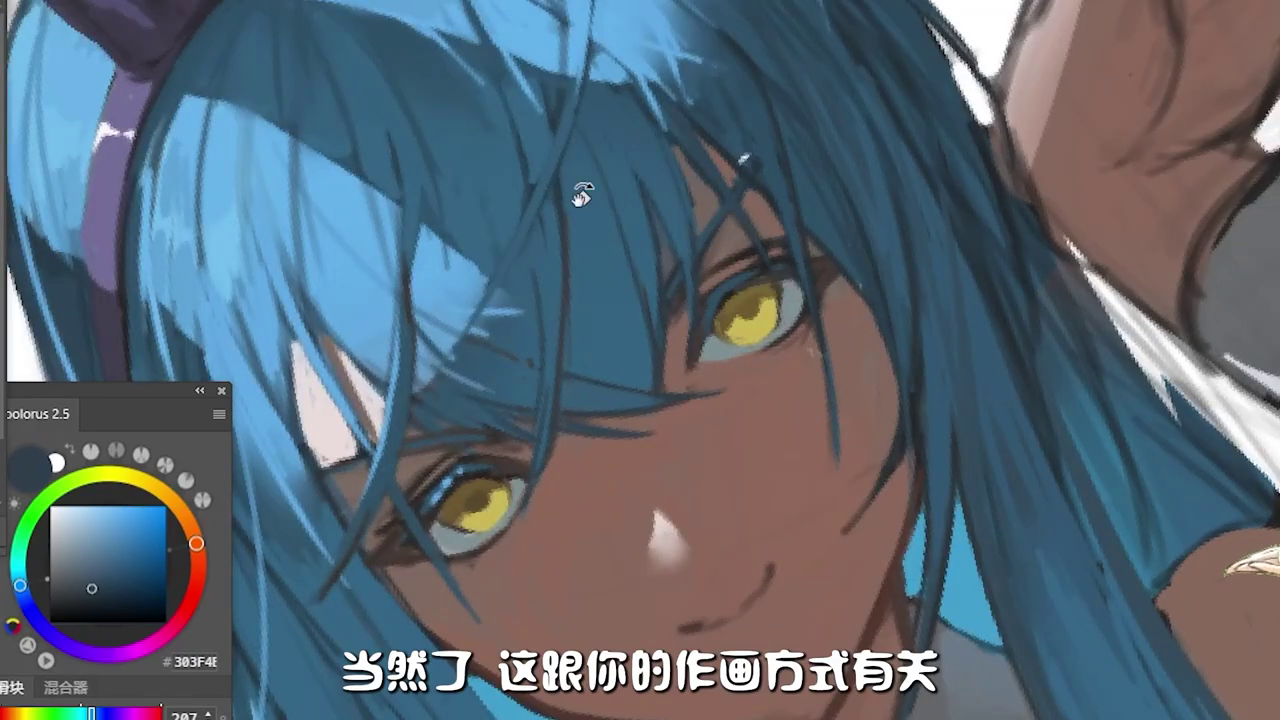
left_click(555, 297, "alt")
scroll(712, 226, "down", 2)
left_click_drag(651, 200, 609, 434)
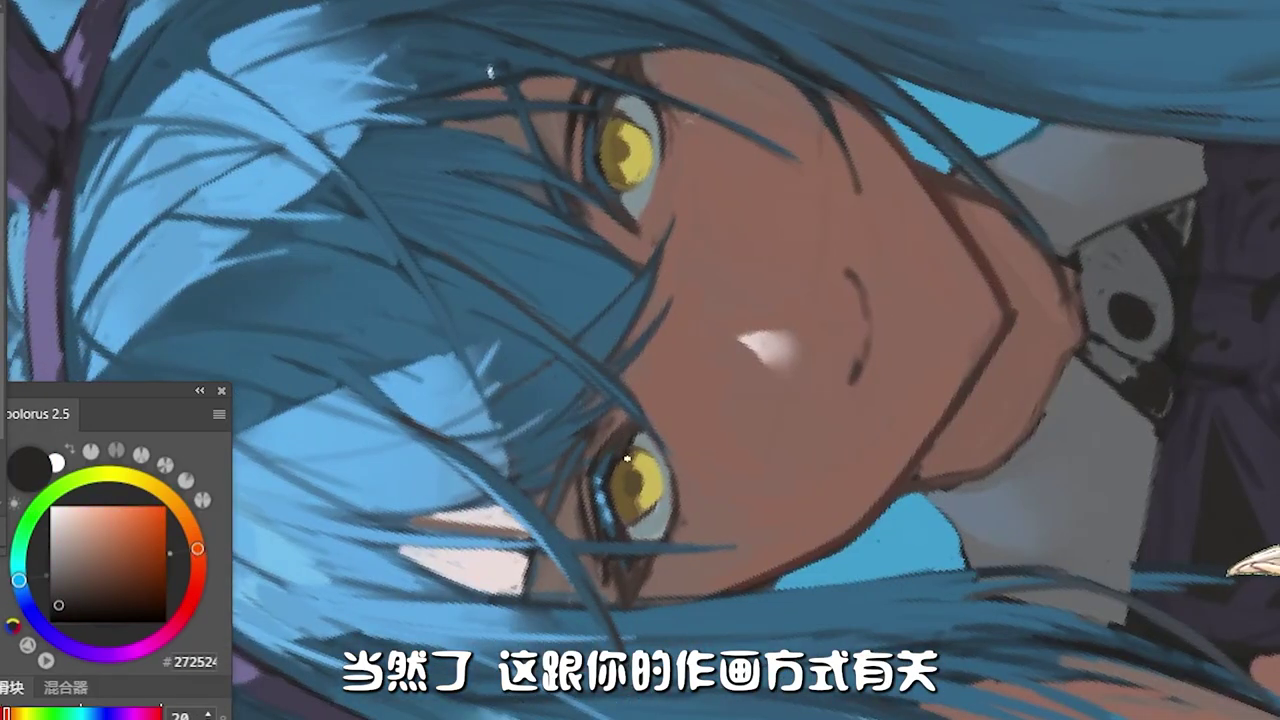
Step: Repaint the irises with brighter yellow in the lower part and sampled dark brown under the lids
left_click(645, 478, "alt")
left_click(640, 470, "alt")
key("Escape")
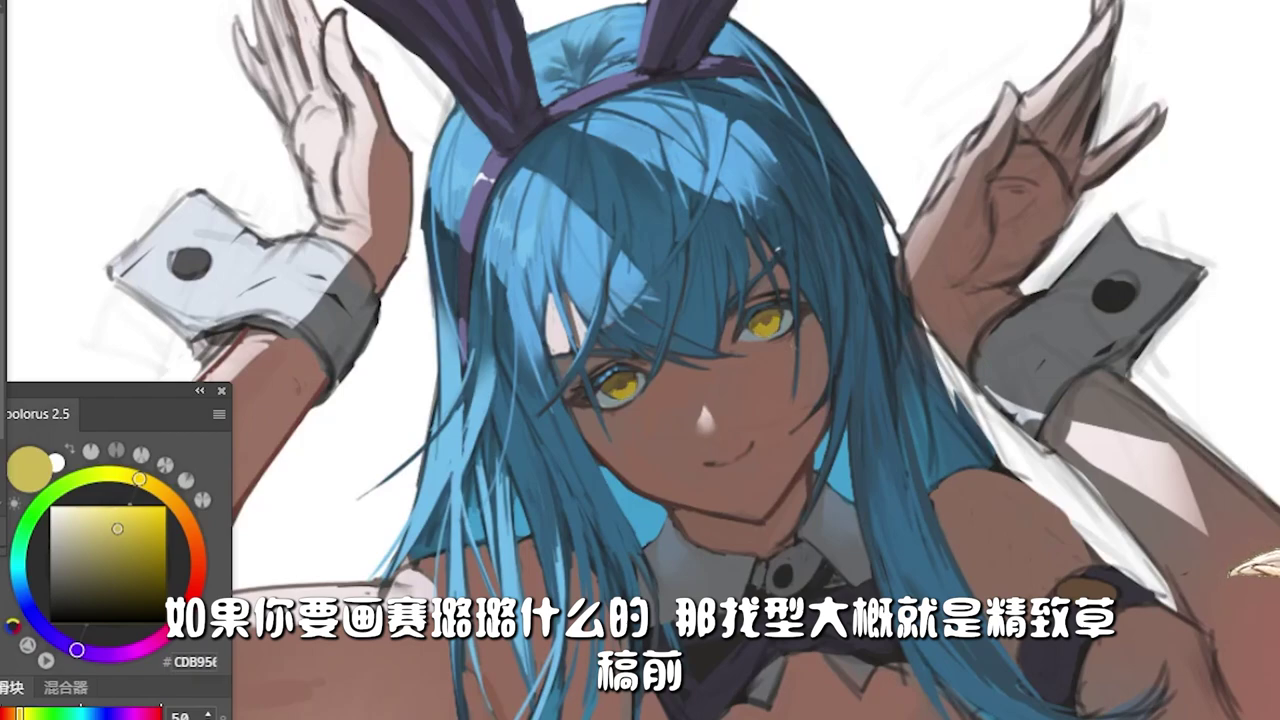
scroll(737, 309, "up", 3)
left_click(771, 291, "alt")
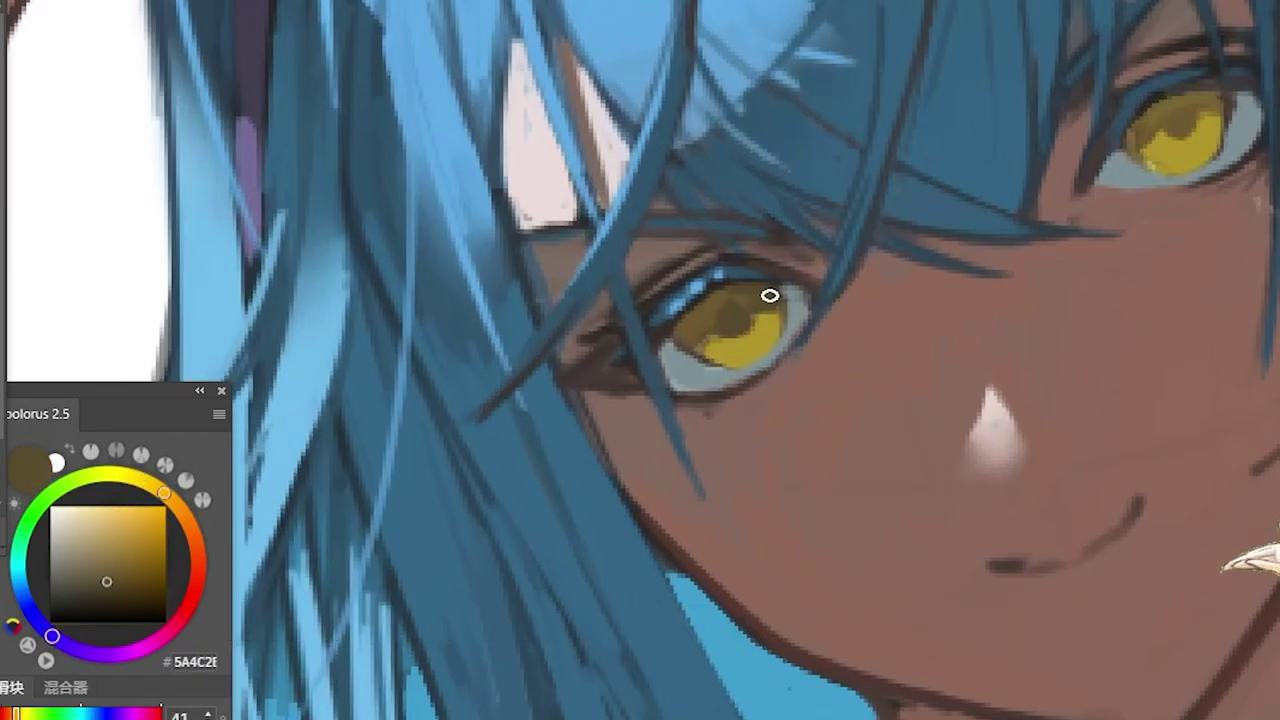
Step: Refine the lids, lash line and outer corner of the eye opposite the armband with sampled dark browns and blues
left_click(683, 266, "alt")
left_click(674, 304, "alt")
left_click(674, 263, "alt")
left_click(914, 103, "alt")
left_click(654, 309, "alt")
left_click(613, 332, "alt")
left_click(630, 300, "alt")
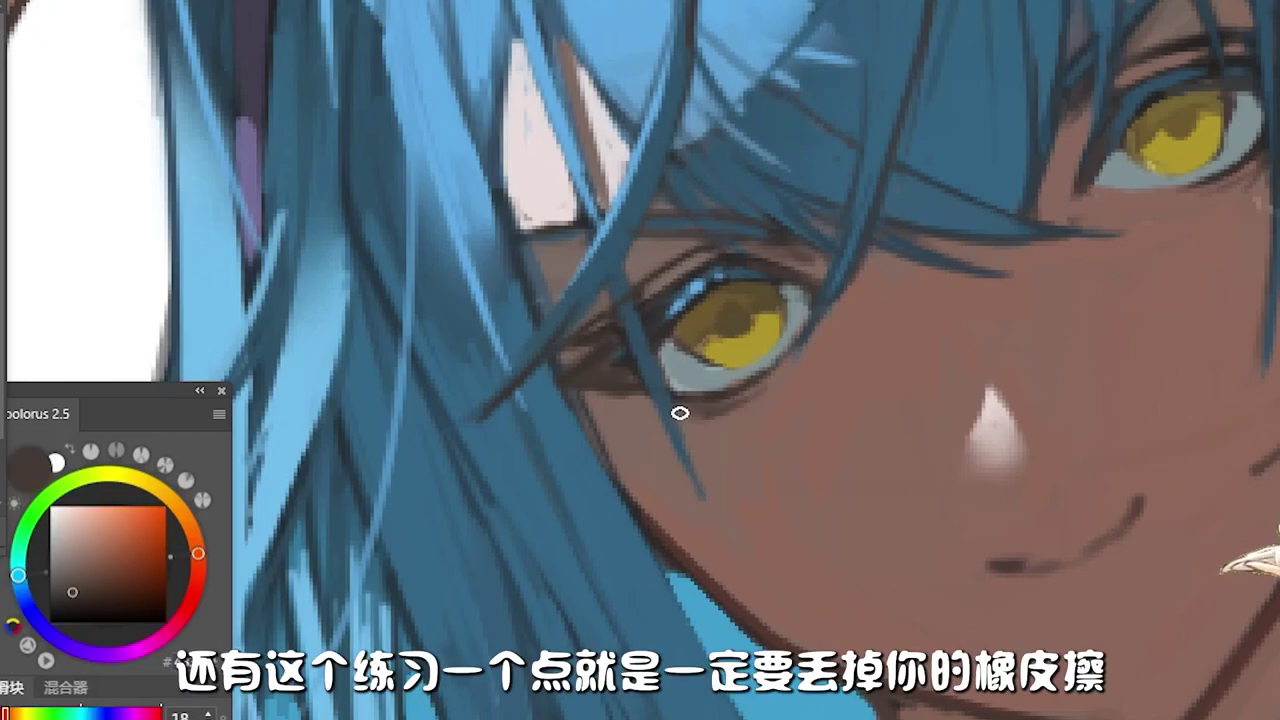
Step: Paint a light catchlight and smoother yellow-to-brown shading in the iris of the eye opposite the armband
left_click(802, 296, "alt")
left_click(694, 323, "alt")
left_click(700, 355, "alt")
left_click(714, 341, "alt")
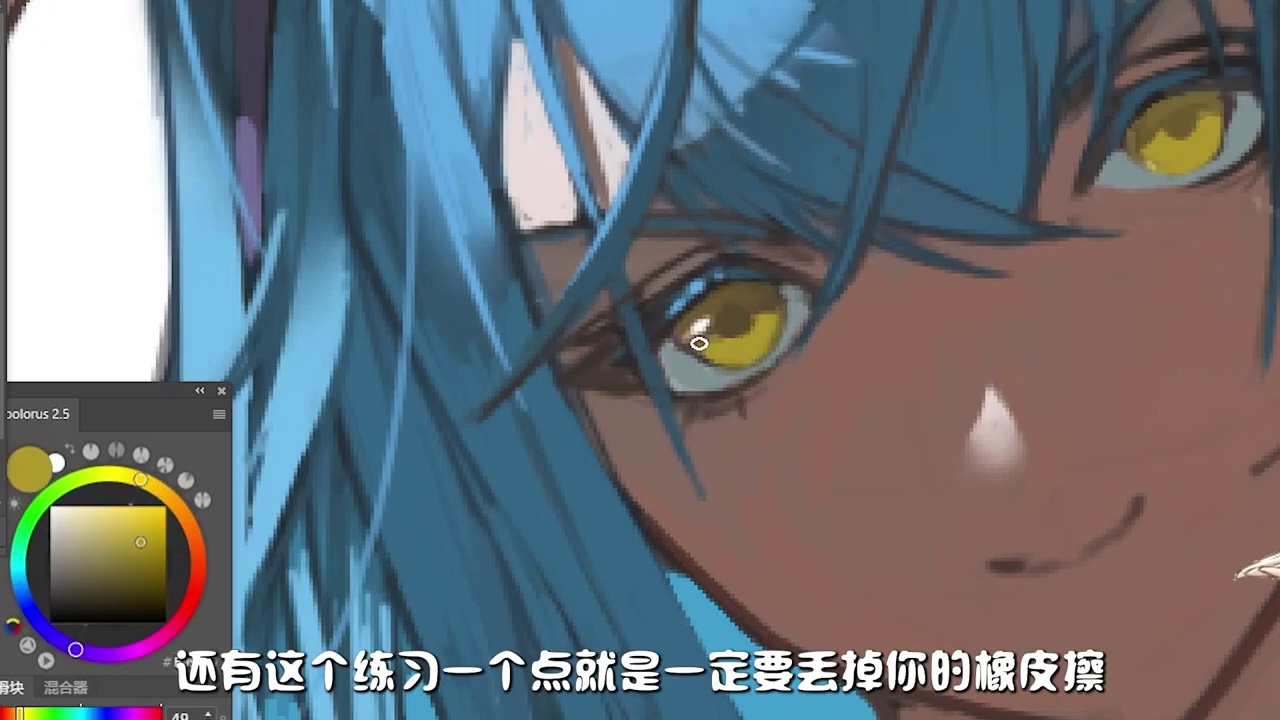
left_click(800, 272, "alt")
left_click(745, 293, "alt")
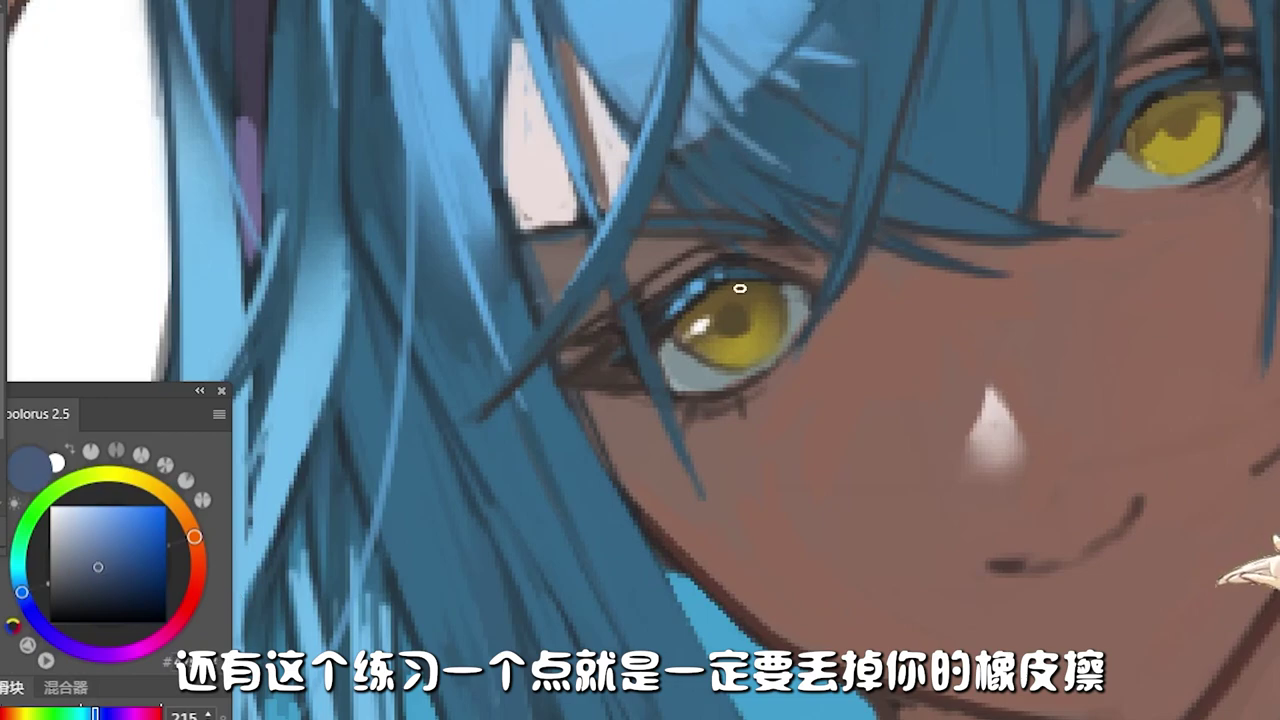
Step: Shade the iris and pupil of the eye on the armband side with sampled yellow and dark brown
left_click_drag(749, 302, 717, 517)
left_click(717, 517, "alt")
left_click(711, 576, "alt")
left_click(975, 452, "alt")
left_click(984, 448, "alt")
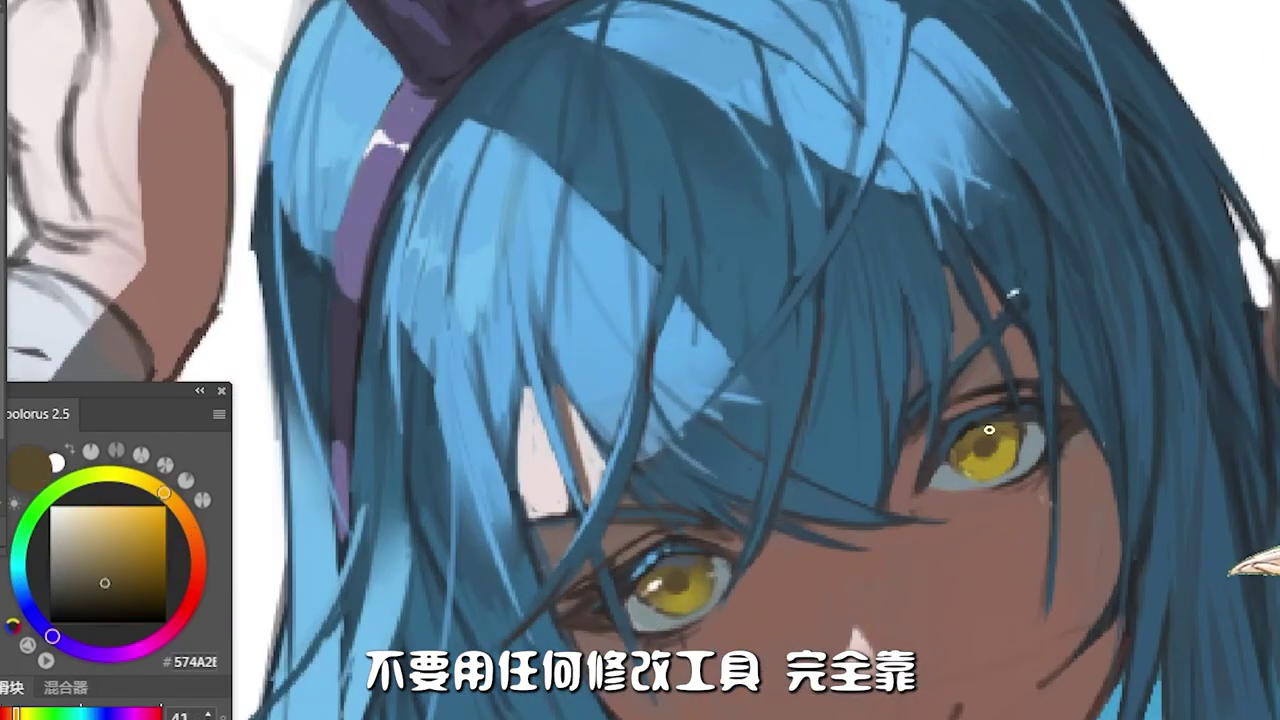
Step: Clean up the strands and skin gaps around the brow and eye on the armband side with sampled dark, blue and skin tones
left_click(709, 541, "alt")
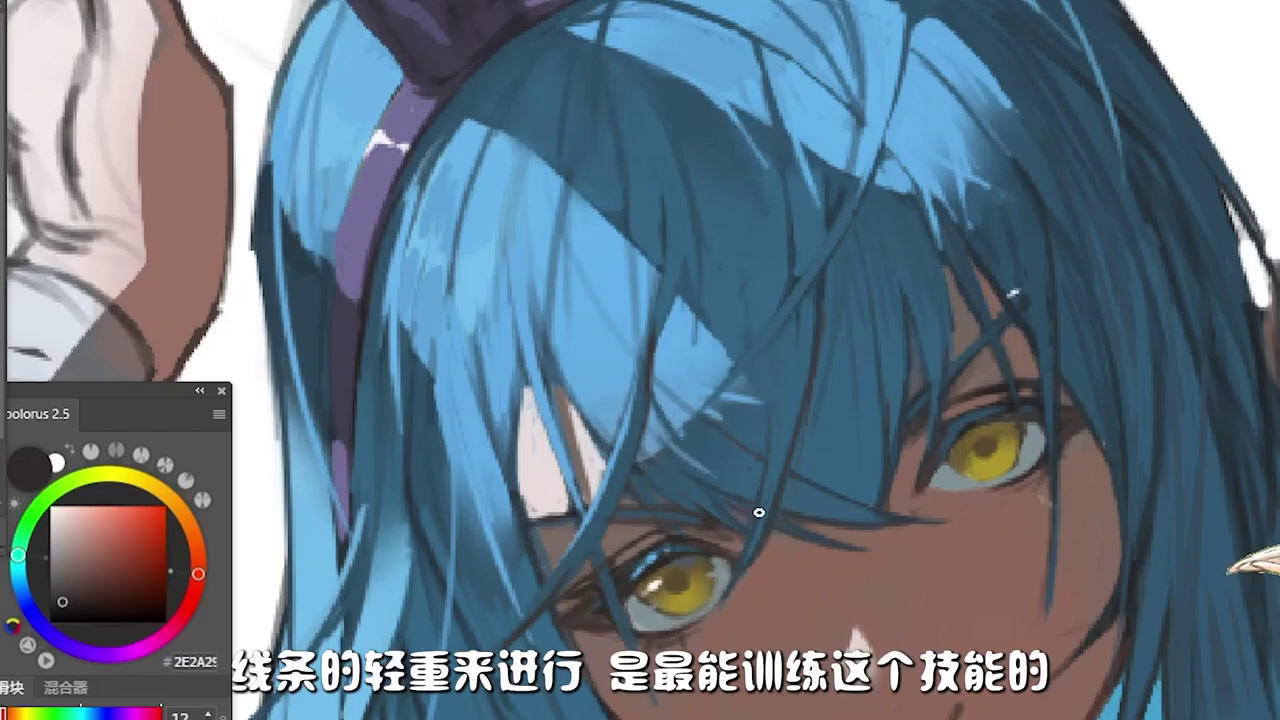
left_click(986, 371, "alt")
left_click(951, 371, "alt")
left_click(923, 297, "alt")
left_click(911, 380, "alt")
left_click(934, 366, "alt")
left_click(951, 262, "alt")
left_click(955, 266, "alt")
left_click(1045, 500, "alt")
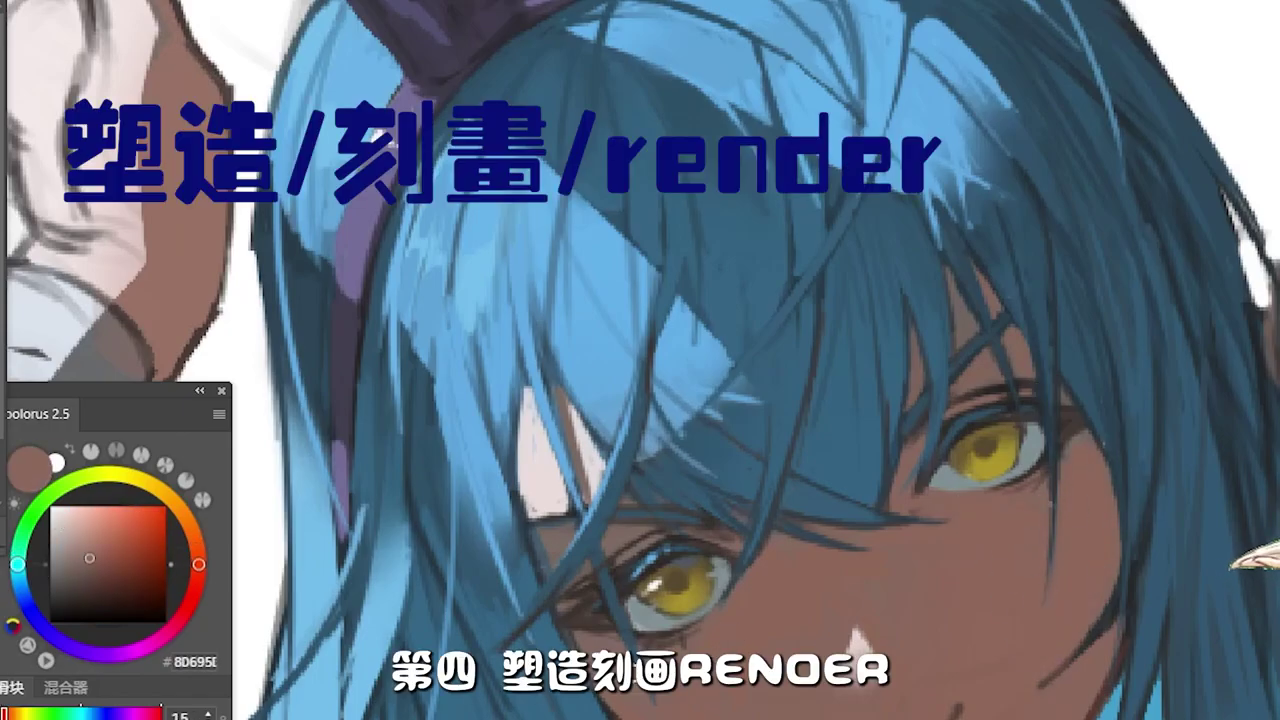
Step: Warm the face's skin with a large soft brush and soften the eye on the armband side with sampled tones
scroll(934, 600, "down", 3)
left_click(1100, 600, "alt")
scroll(934, 709, "up", 1)
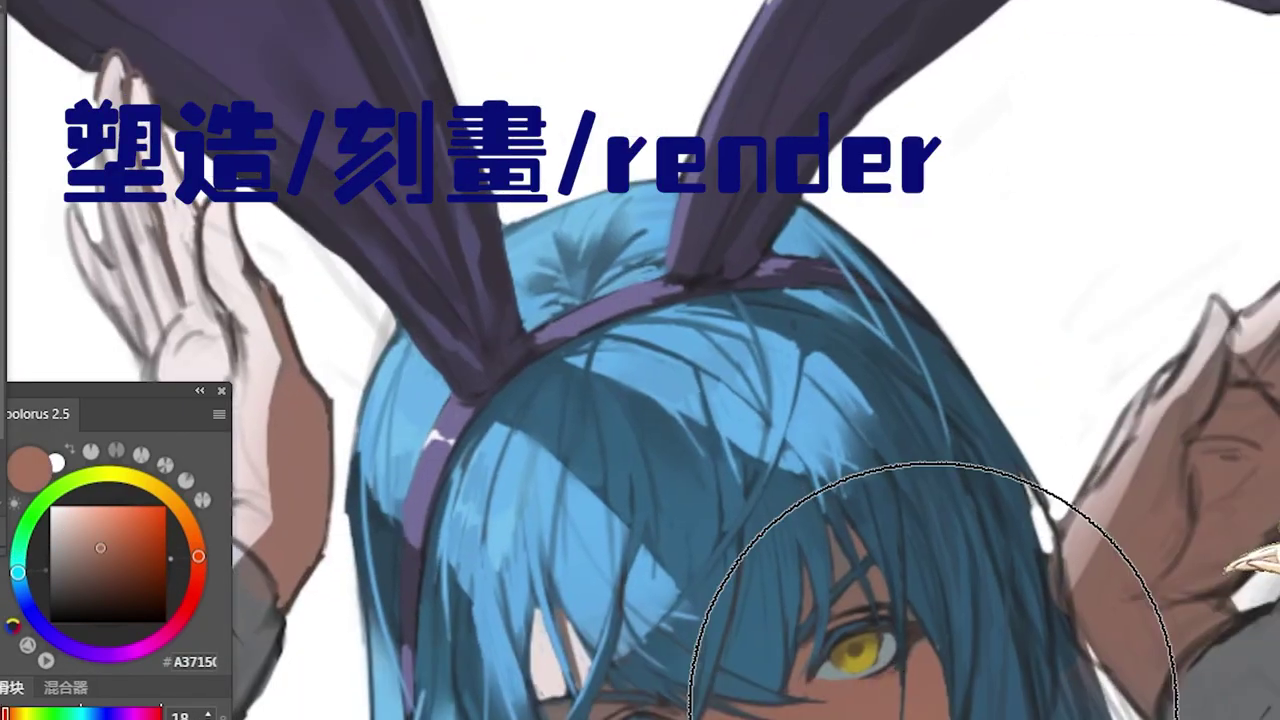
scroll(934, 706, "up", 2)
left_click(840, 630, "alt")
left_click(850, 645, "alt")
left_click(858, 632, "alt")
left_click(801, 625, "alt")
left_click(858, 620, "alt")
left_click(814, 634, "alt")
Step: Paint light highlights on the bent rabbit ear and on the cheek opposite the armband, softening the cheek highlight with sampled skin colour
scroll(826, 640, "down", 3)
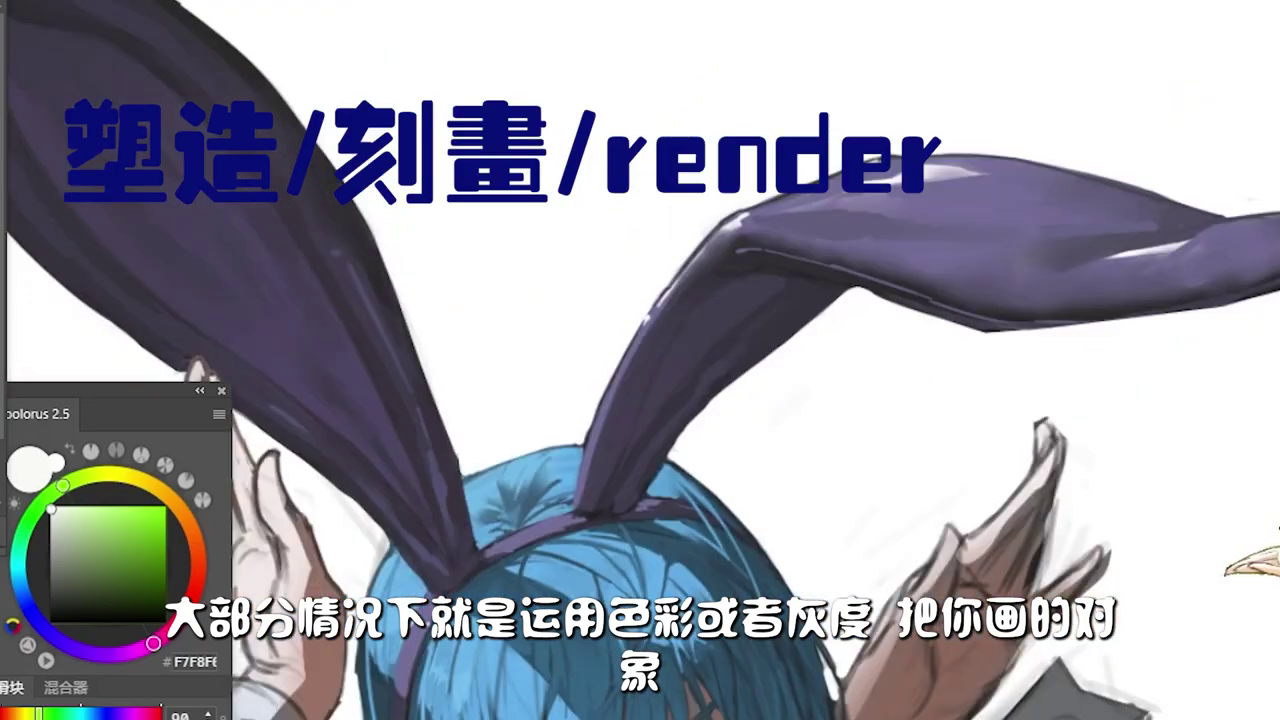
scroll(640, 400, "down", 3)
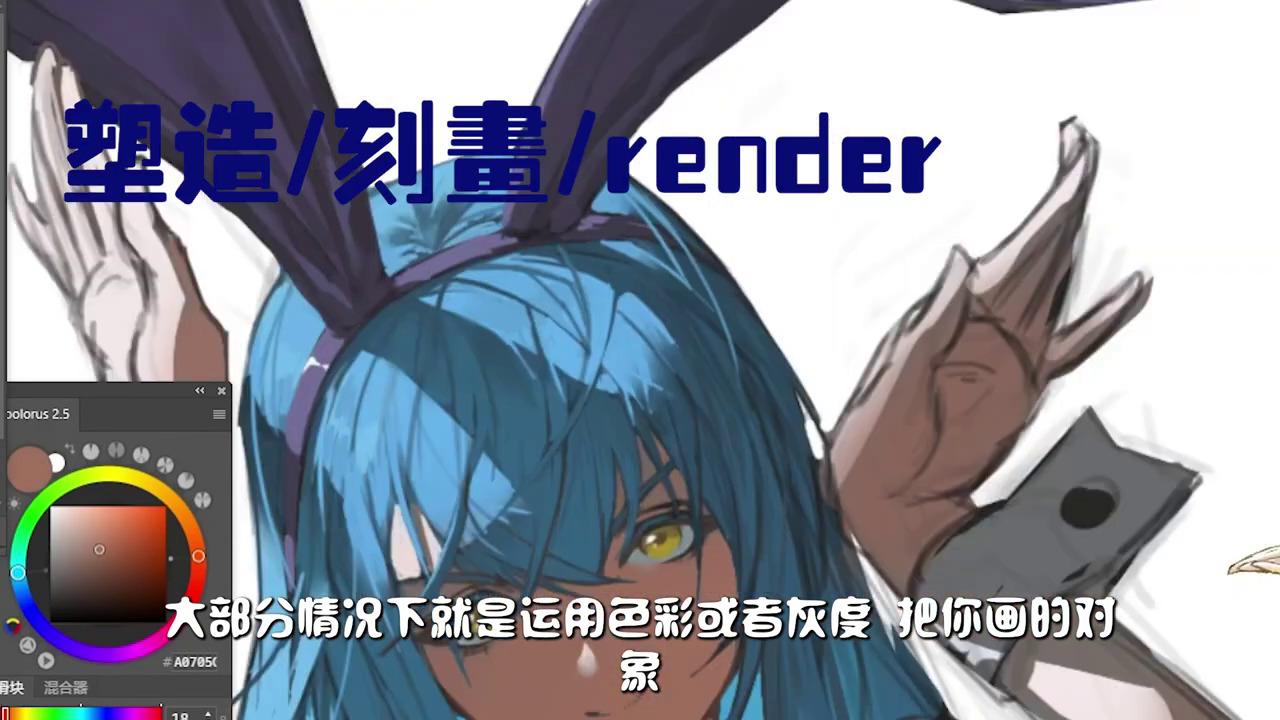
scroll(481, 671, "up", 2)
left_click(481, 671, "alt")
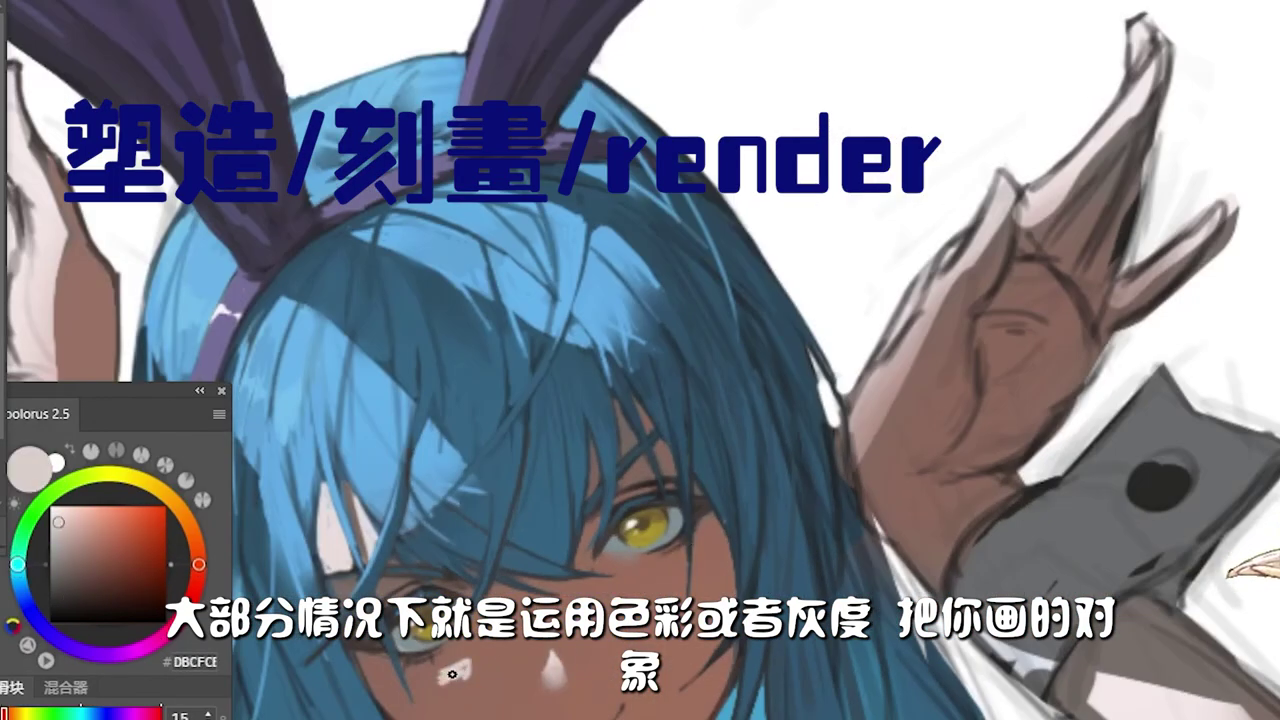
left_click(458, 658, "alt")
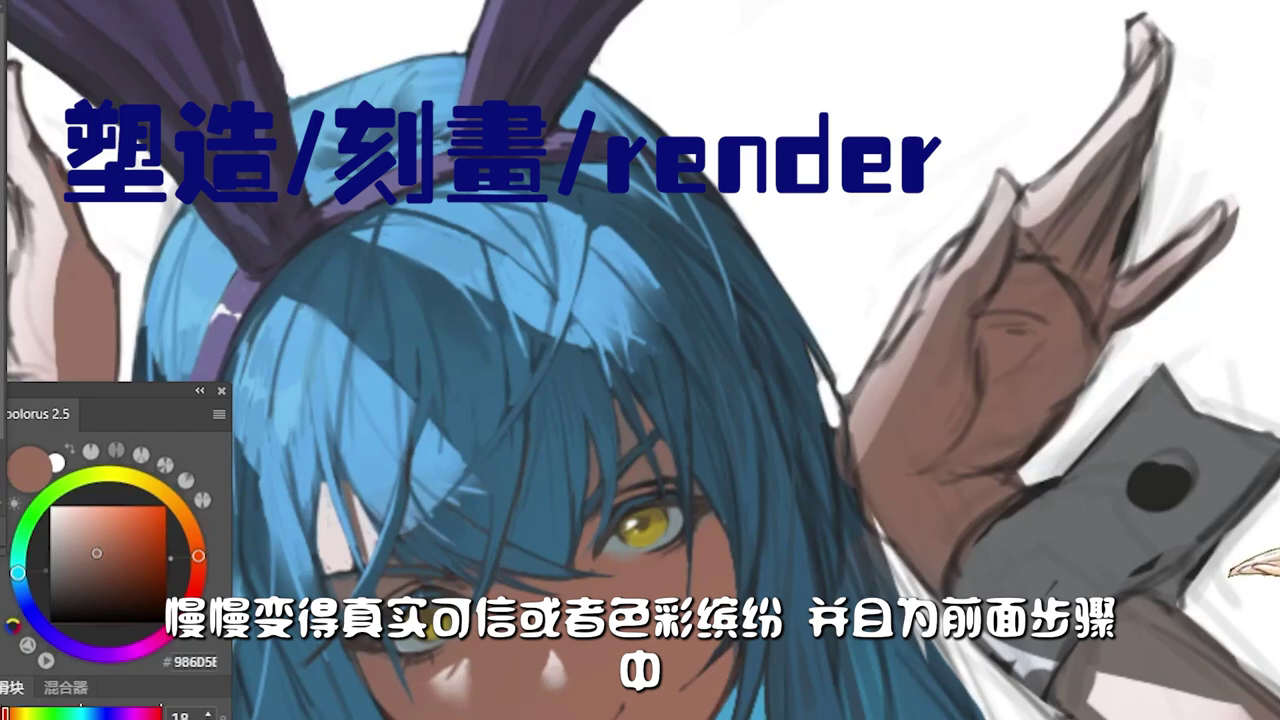
Step: Glaze warmer sampled skin tones over the raised hand on the armband side with a soft brush
scroll(640, 360, "down", 3)
scroll(640, 360, "up", 2)
scroll(640, 360, "up", 5)
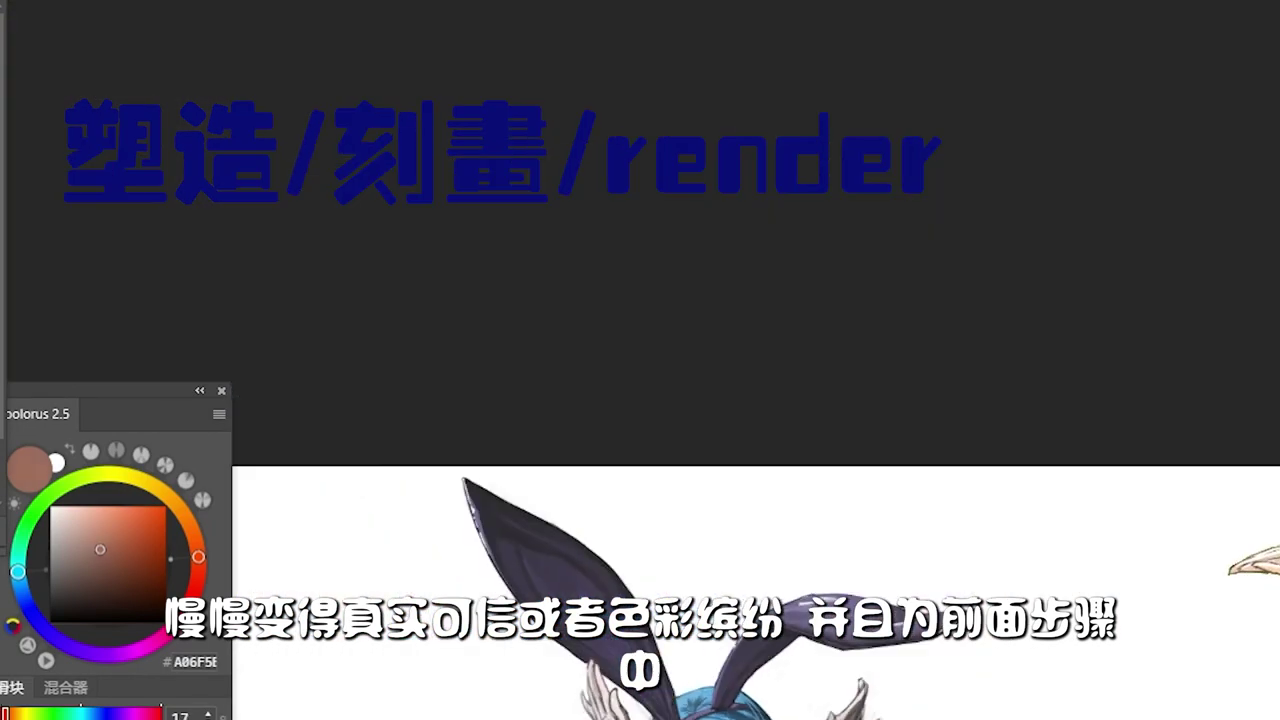
scroll(640, 360, "down", 3)
left_click(845, 620, "alt")
scroll(640, 360, "up", 3)
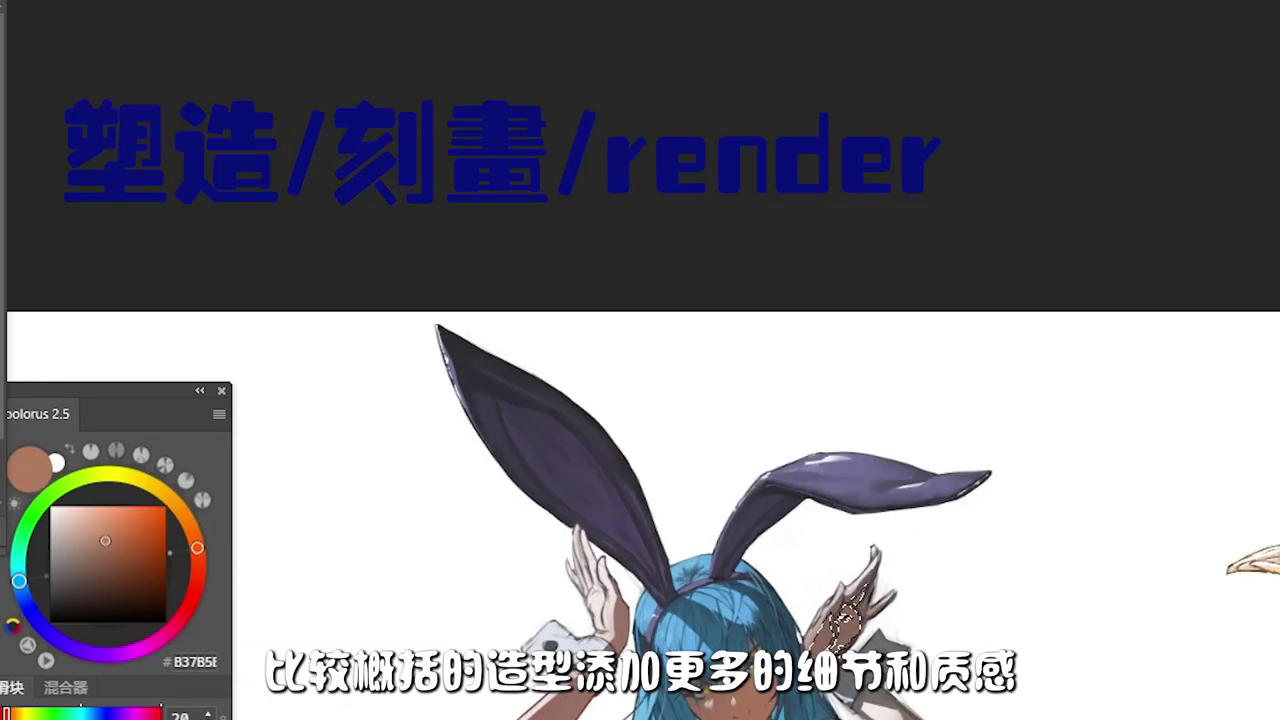
left_click(840, 612, "alt")
scroll(815, 625, "down", 1)
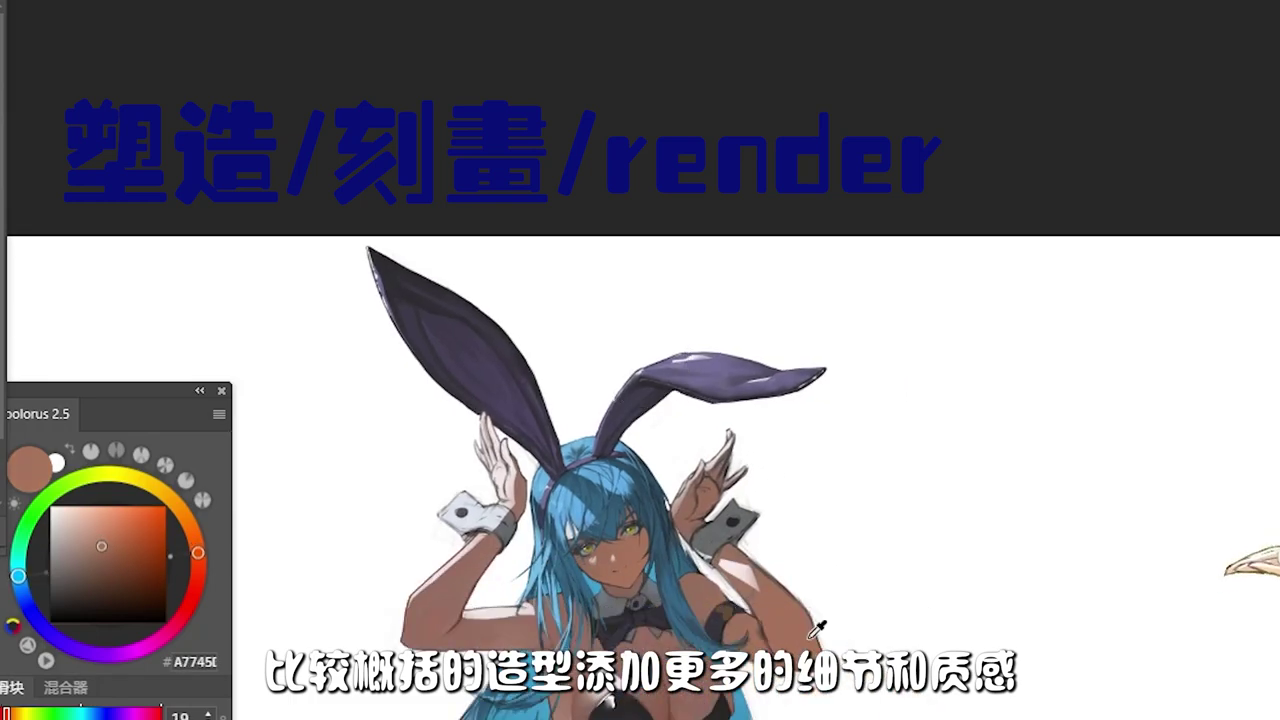
Step: Brush a warm sampled skin tone over the forearm and upper arm on the armband side
left_click(815, 625, "alt")
left_click_drag(800, 640, 730, 560)
left_click_drag(690, 480, 720, 560)
scroll(700, 520, "down", 1)
scroll(688, 400, "up", 4)
left_click_drag(688, 400, 858, 585)
Step: Clean up the sketch lines around the shoulder, elbow and forearm on the armband side with sampled skin and dark colours
left_click(686, 166, "alt")
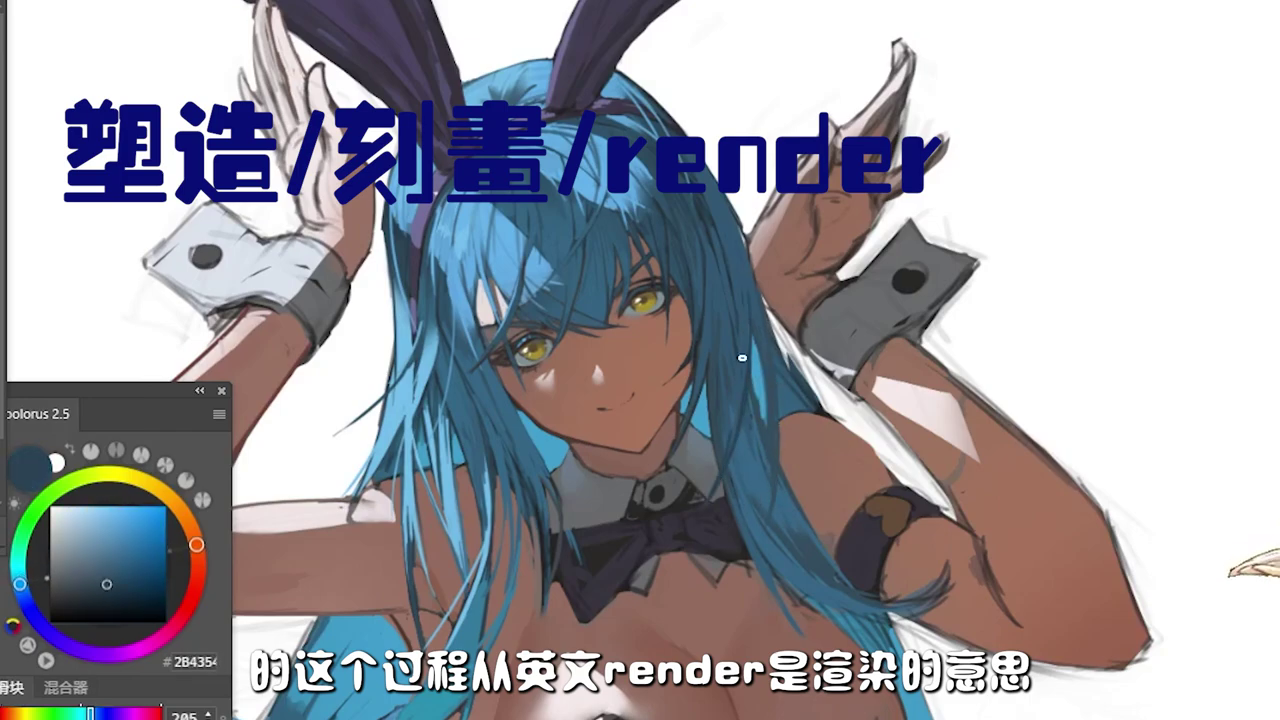
left_click(793, 346, "alt")
left_click(859, 424, "alt")
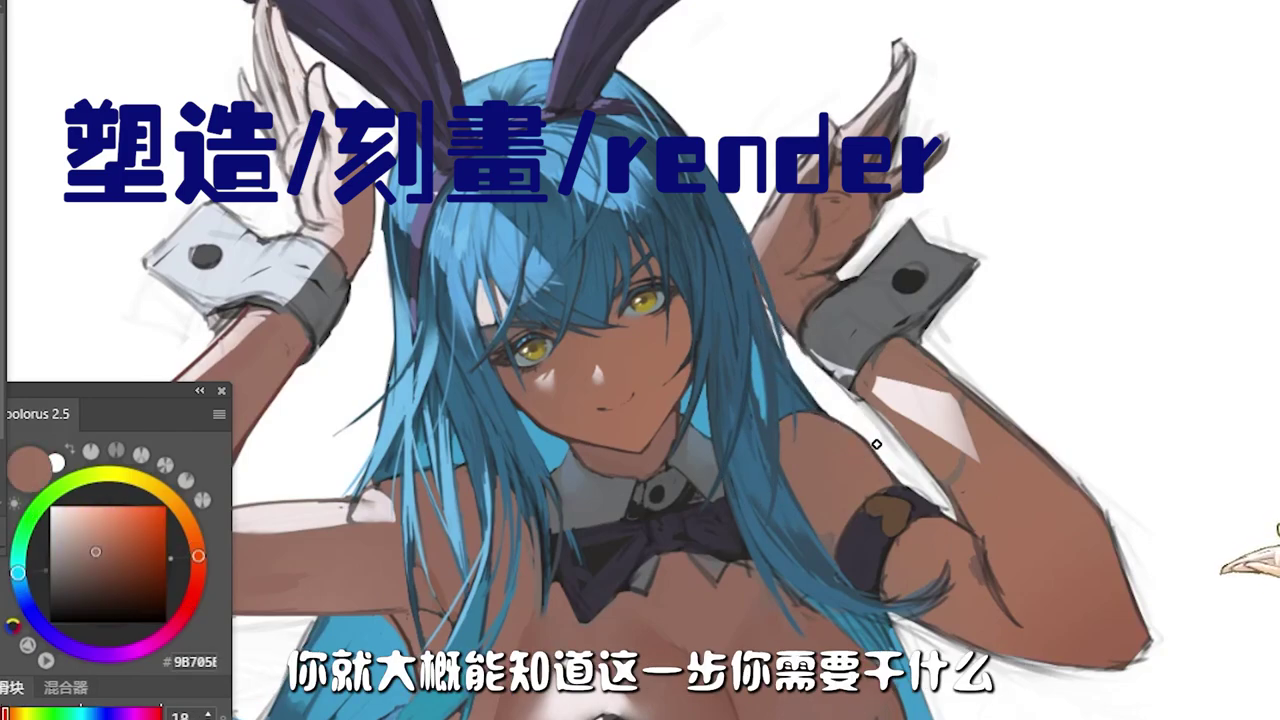
left_click(852, 545, "alt")
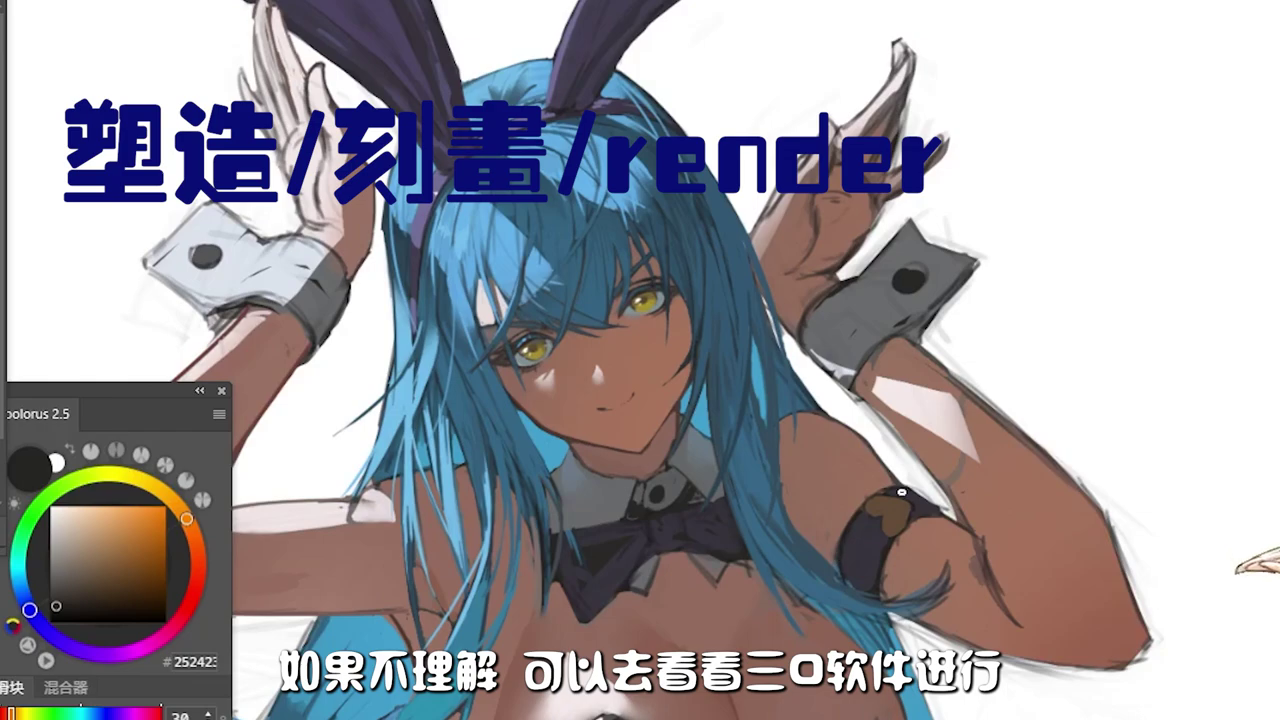
left_click(930, 488, "alt")
left_click(996, 561, "alt")
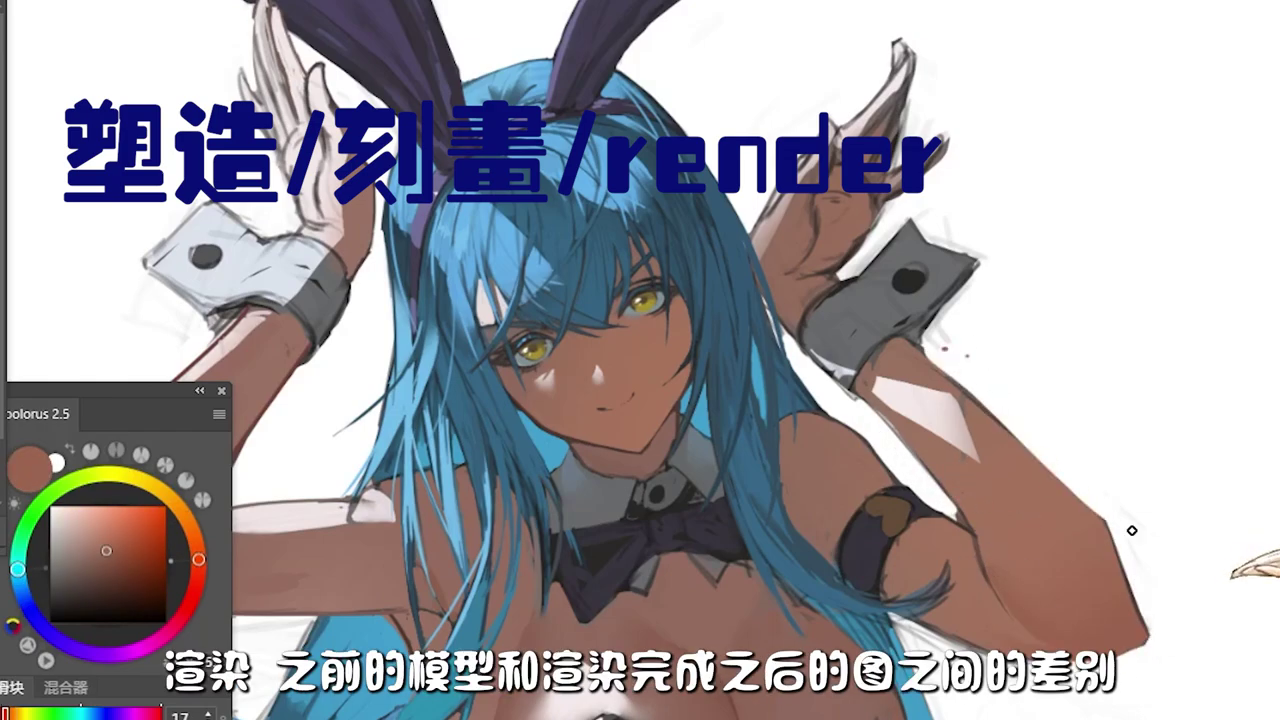
Step: Paint a light patch on the wing of the armband-side wrist cuff and sharpen the cuff's dark edges with sampled colours
left_click(800, 326, "alt")
left_click(928, 272, "alt")
mouse_move(928, 272)
left_mouse_down()
mouse_move(908, 230)
mouse_move(876, 280)
mouse_move(950, 256)
left_mouse_up()
left_click(911, 264, "alt")
left_click(918, 321, "alt")
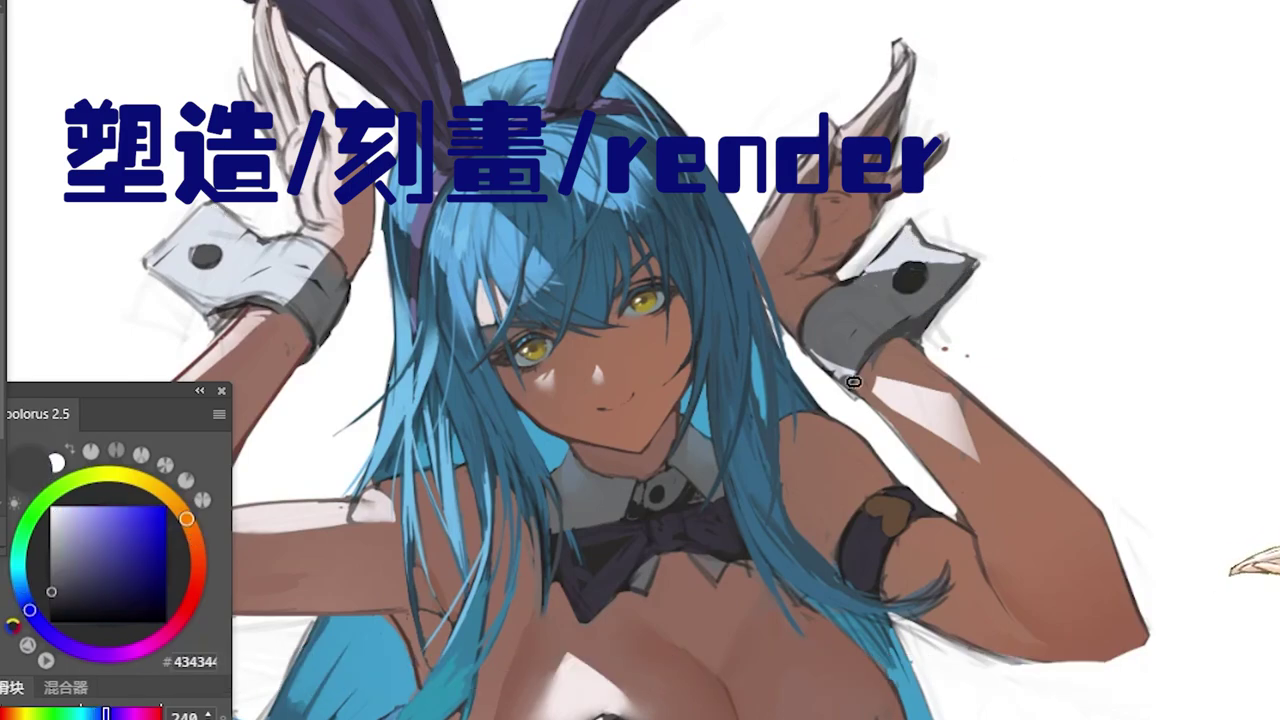
Step: Tidy the lower edge of the armband-side cuff and smooth the sketch lines in the palm above it
left_click(872, 424, "alt")
left_click(891, 331, "alt")
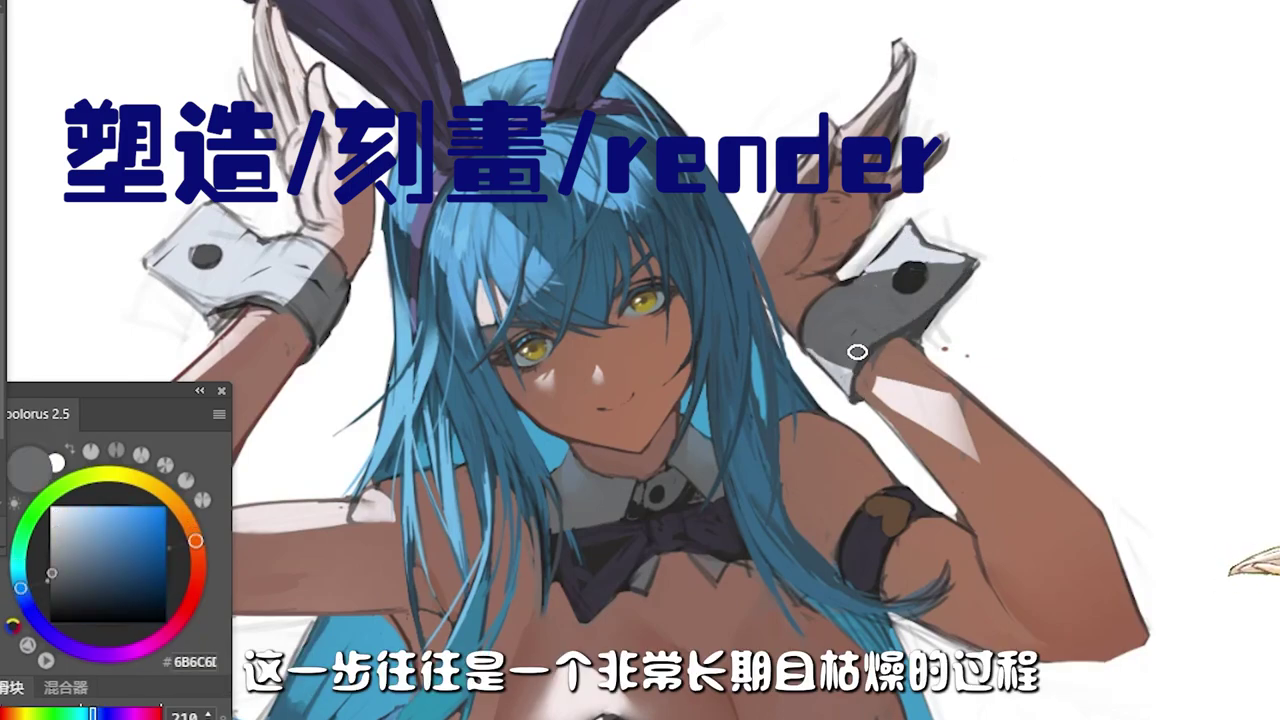
left_click(808, 268, "alt")
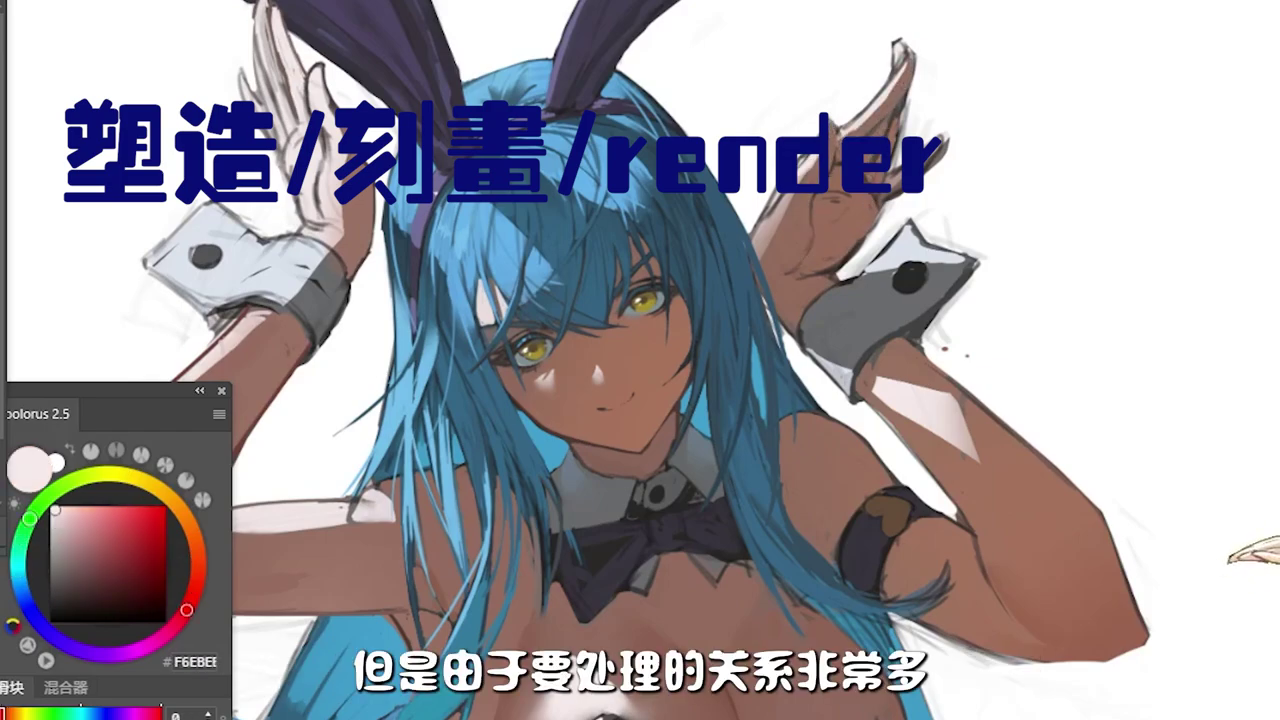
left_click(792, 208, "alt")
left_click(682, 317, "alt")
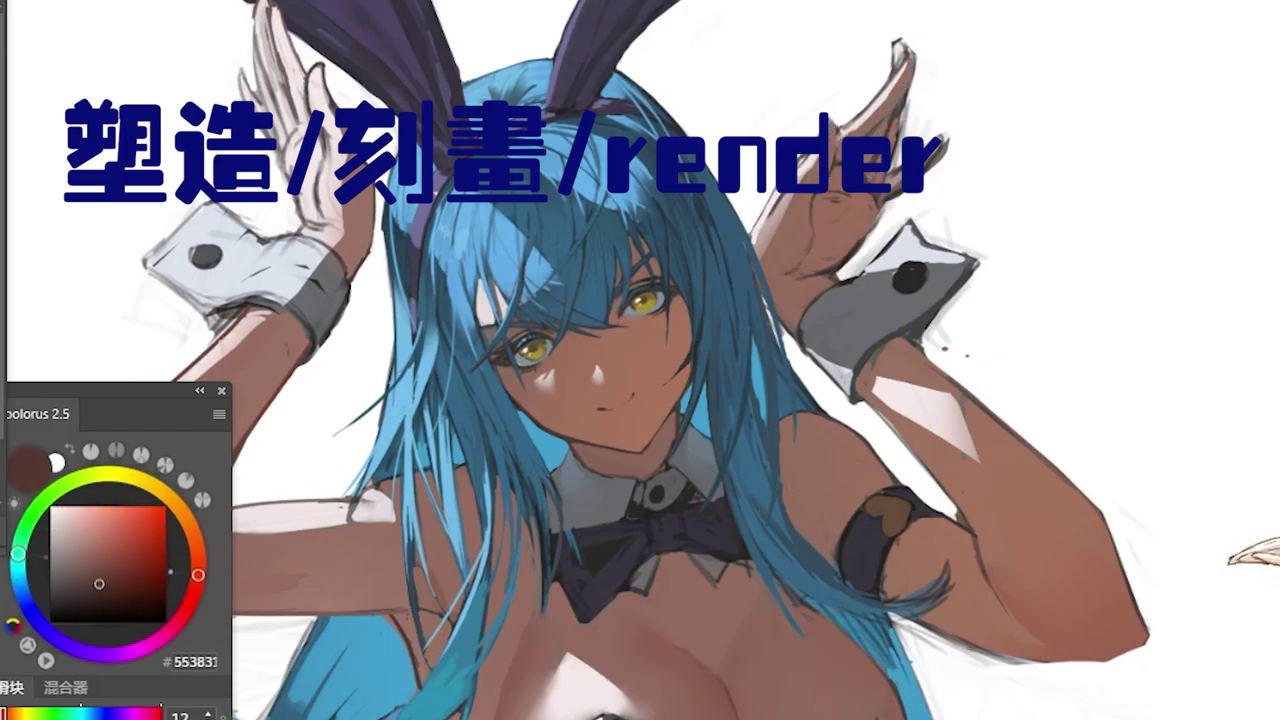
Step: Shade the band of the armband-side cuff with a bluish-grey gradient inside a lasso selection, then remove the selection
left_click(905, 300, "alt")
mouse_move(878, 243)
left_mouse_down()
mouse_move(968, 232)
mouse_move(915, 322)
mouse_move(878, 243)
mouse_move(860, 325)
left_mouse_up()
key("ctrl+d")
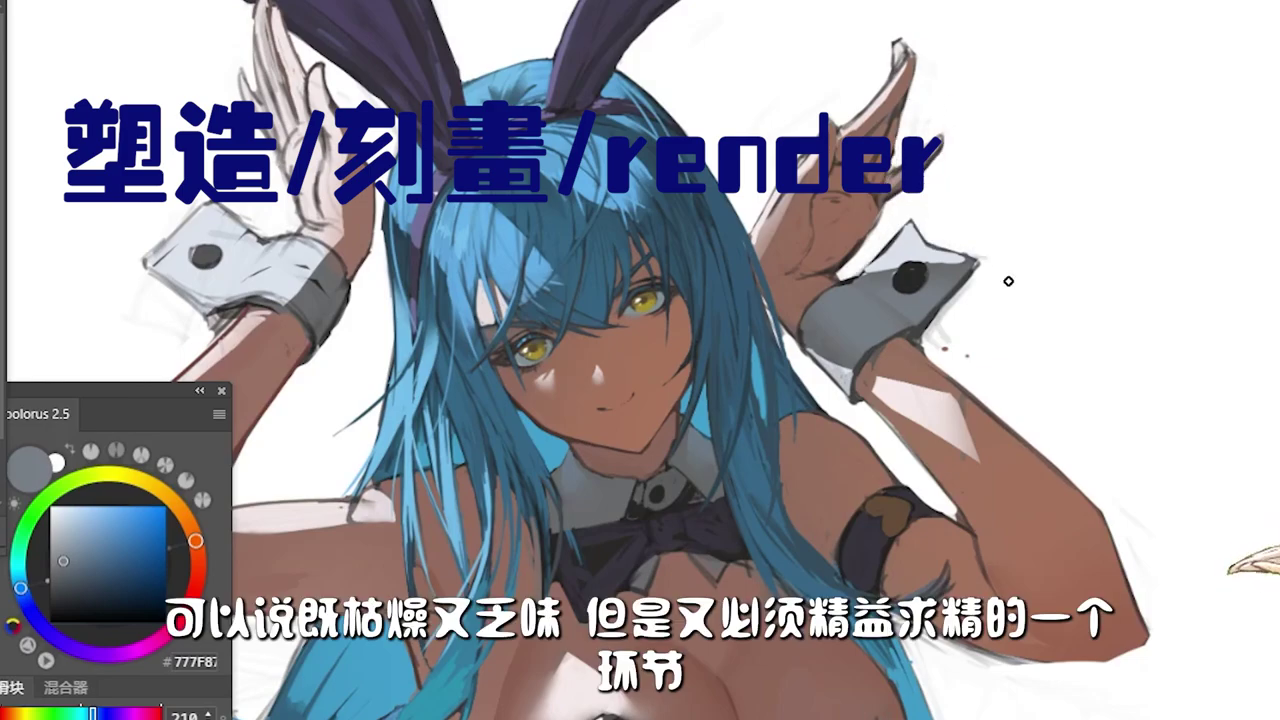
Step: Soften the hard-edged light patch on the armband-side forearm into the skin and refine the arm's outline
left_click(866, 357, "alt")
left_click(888, 374, "alt")
left_click_drag(870, 388, 982, 482)
left_click(694, 403, "alt")
left_click(894, 324, "alt")
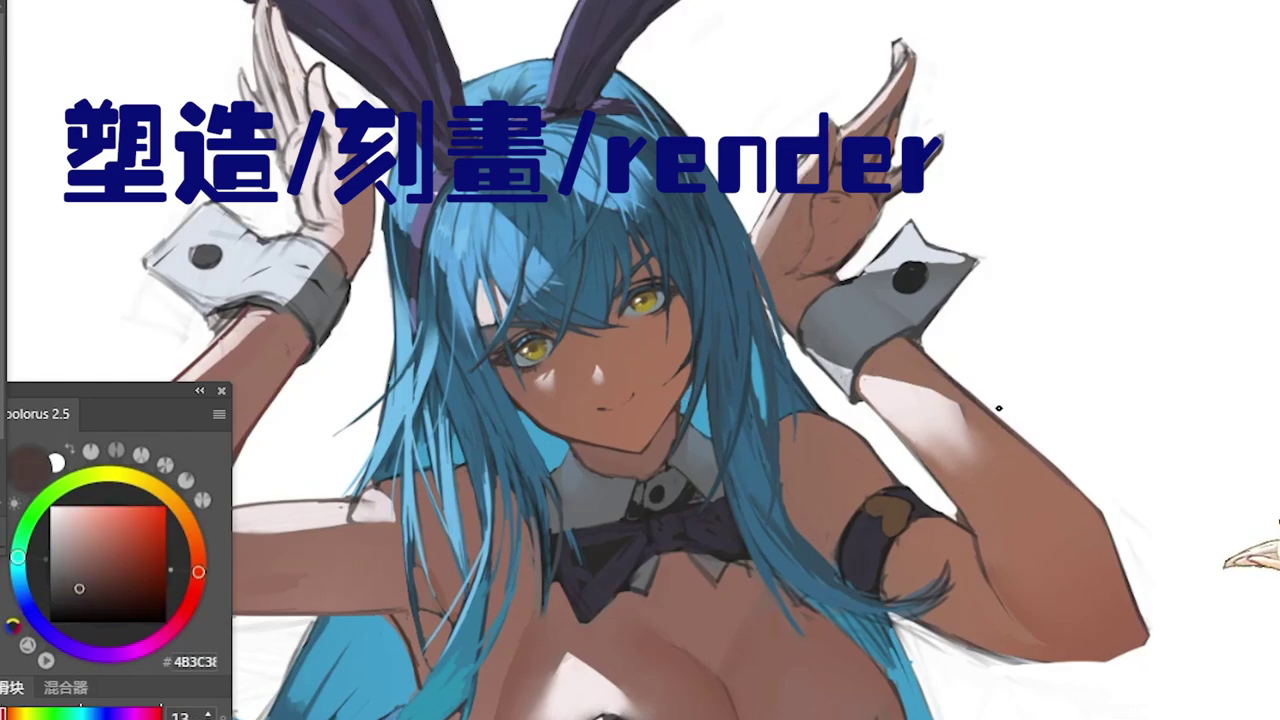
Step: Paint over the sketch lines on the palm and fingertips of the armband-side hand with sampled skin tones
scroll(685, 40, "up", 2)
left_click(880, 286, "alt")
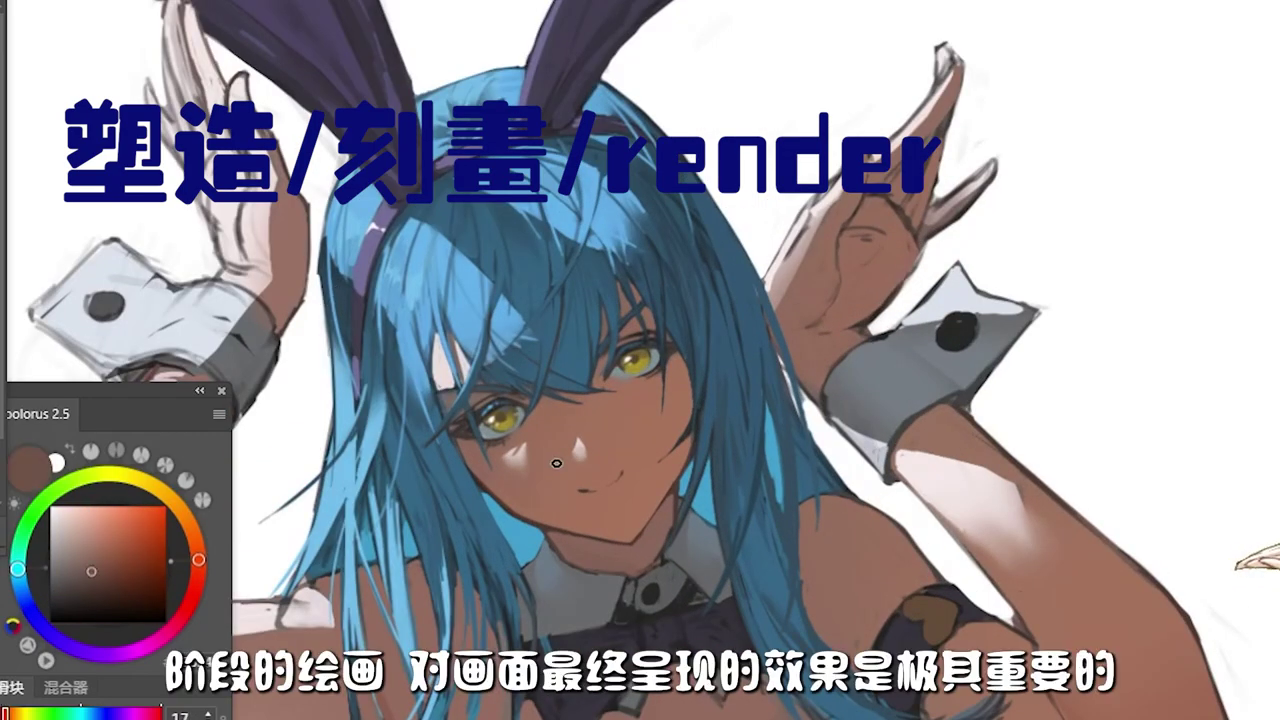
left_click_drag(884, 299, 906, 262)
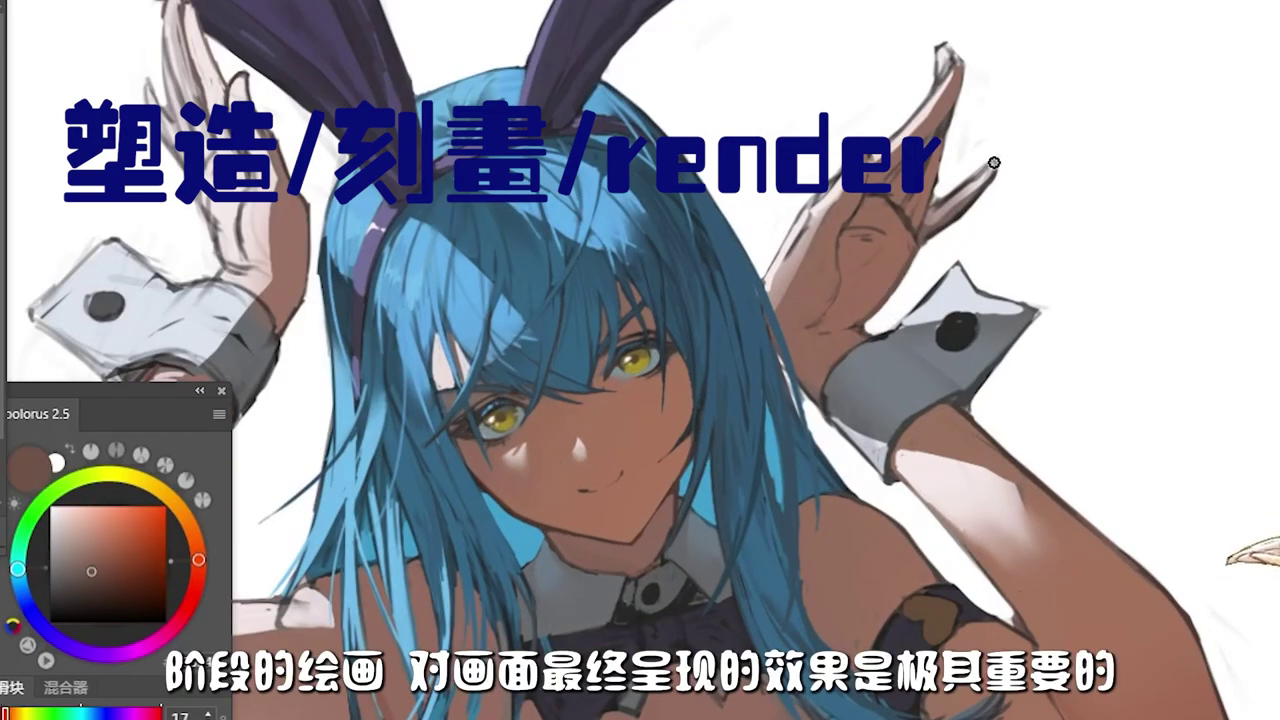
left_click(901, 248, "alt")
left_click(953, 62, "alt")
left_click(957, 49, "alt")
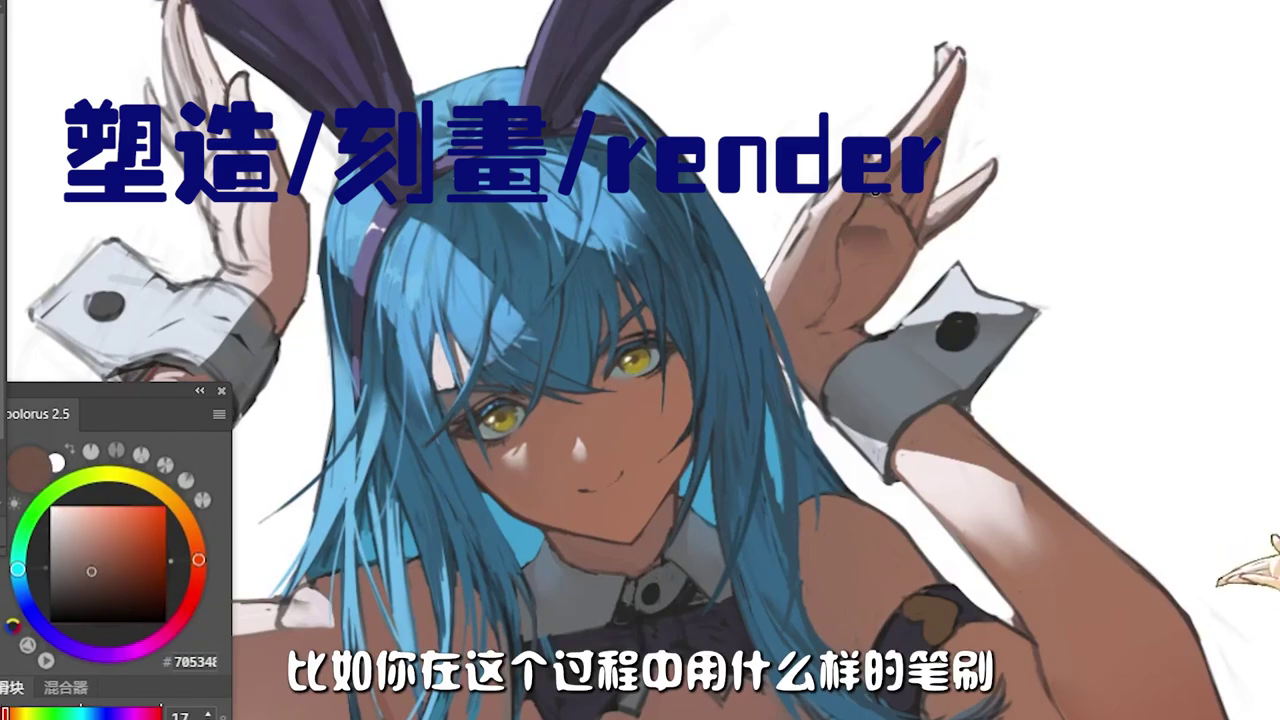
left_click(876, 192, "alt")
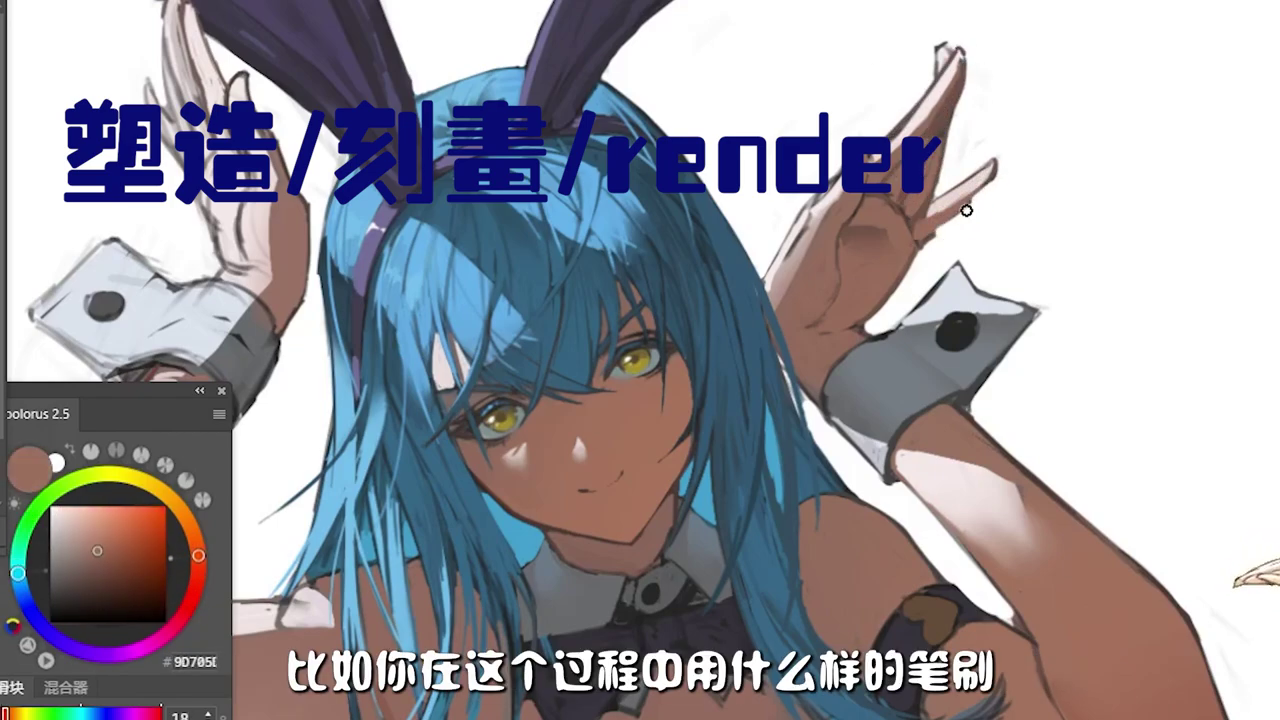
Step: Refine the shapes and shadows of the fingers on the armband-side hand with sampled browns
left_click(960, 135, "alt")
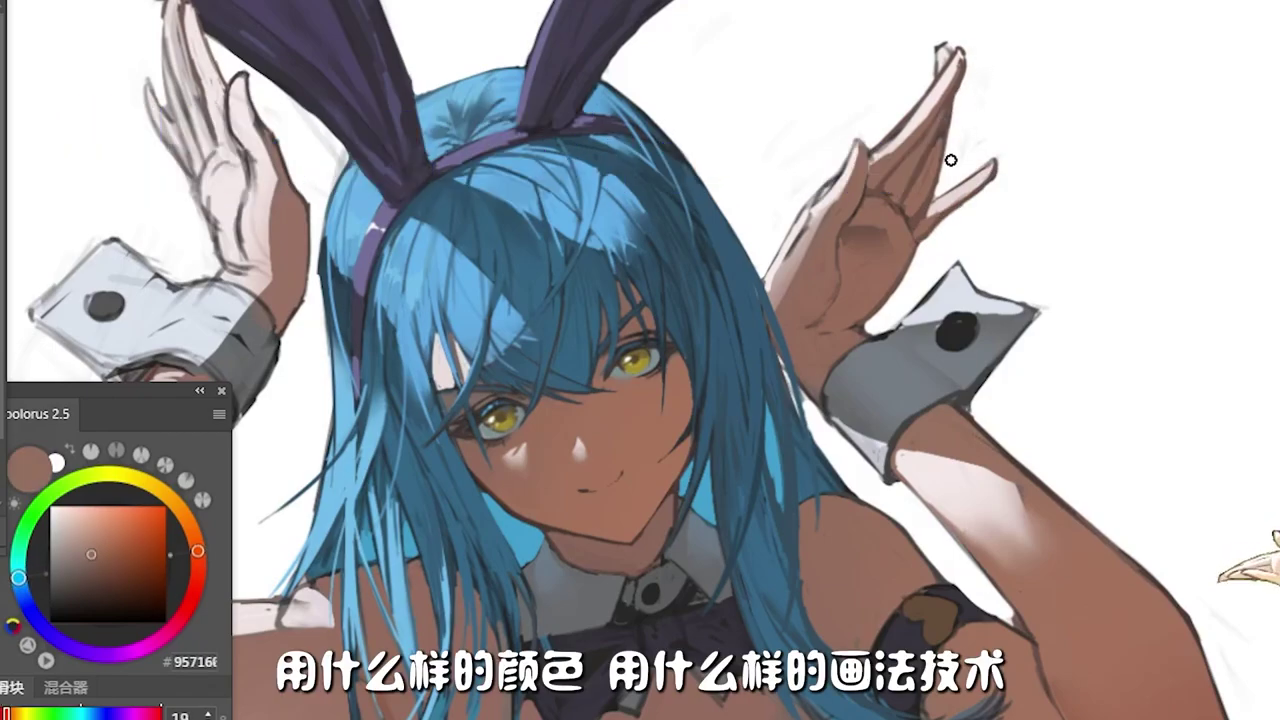
left_click(950, 115, "alt")
left_click(925, 195, "alt")
left_click(882, 195, "alt")
left_click(948, 88, "alt")
left_click(910, 225, "alt")
left_click(895, 198, "alt")
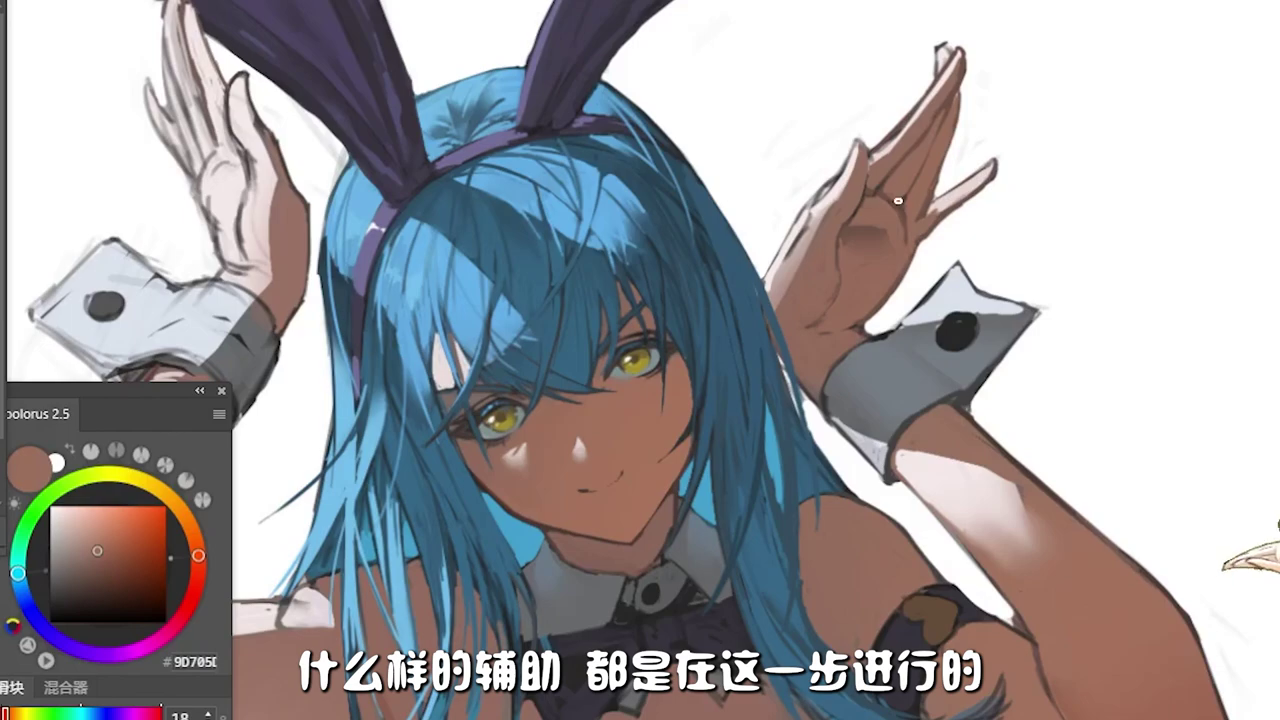
Step: Shade the palm of the armband-side hand within a lasso selection, then deselect and sample the light skin colour
left_click(877, 251, "alt")
key("l")
mouse_move(838, 243)
left_mouse_down()
mouse_move(820, 286)
mouse_move(830, 250)
left_mouse_up()
key("ctrl+d")
left_click(862, 178, "alt")
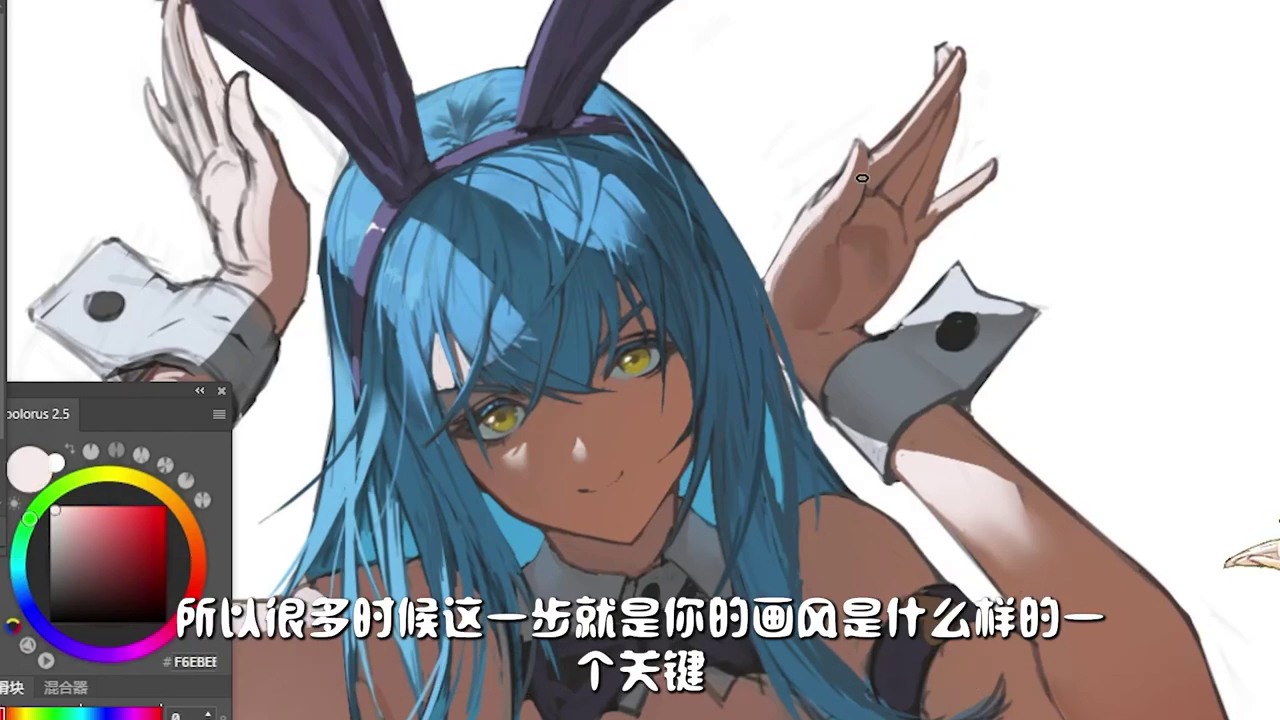
Step: Reshape the thumb of the armband-side hand into a pointed tip and blend its base with sampled skin tones
left_click(968, 66, "alt")
left_click(927, 212, "alt")
left_click(850, 153, "alt")
left_click(852, 178, "alt")
left_click(858, 210, "alt")
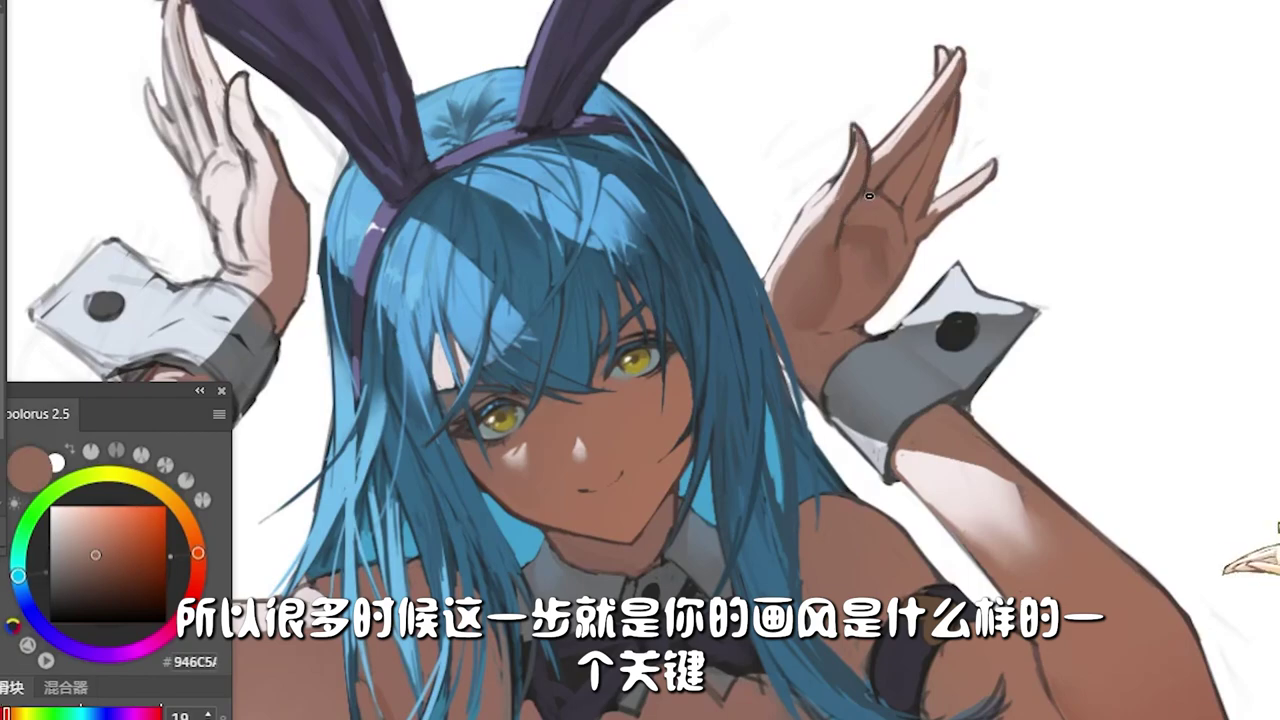
Step: Clean the finger edges of the armband-side hand and brush a warmer sampled skin tone over its palm and wrist
left_click(930, 210, "alt")
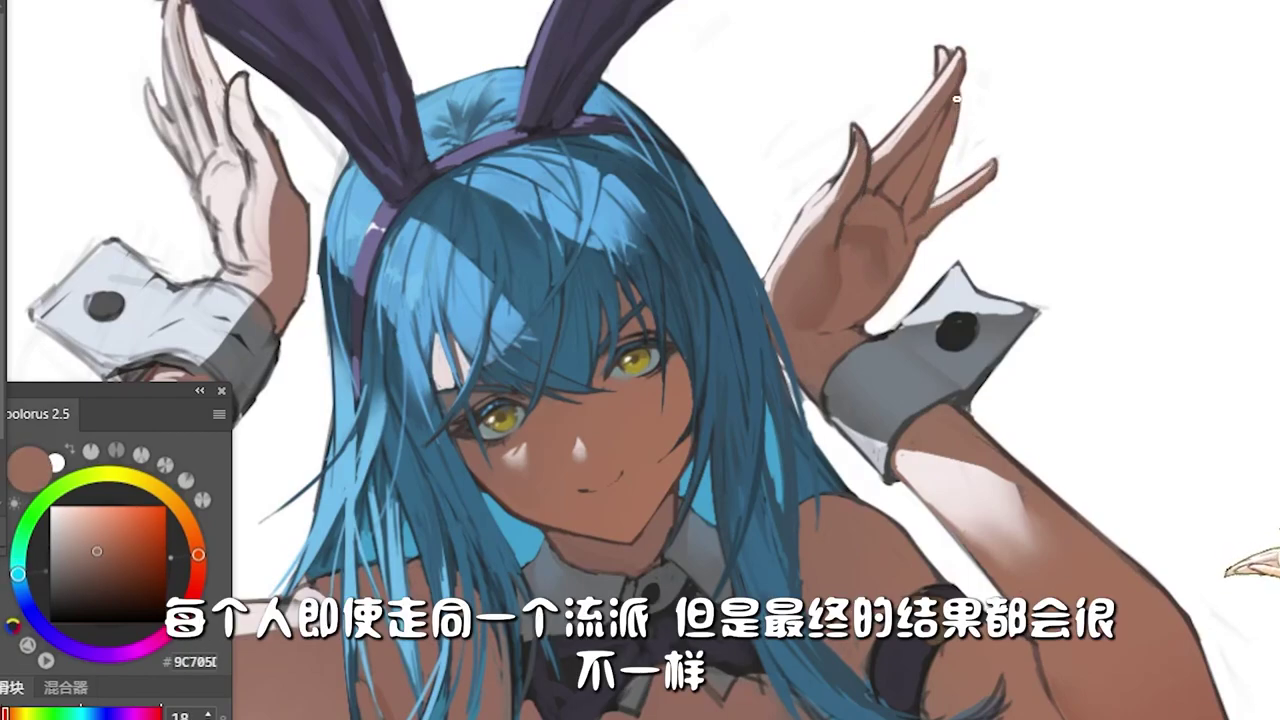
left_click(953, 113, "alt")
scroll(953, 113, "down", 1)
left_click(827, 292, "alt")
left_click(875, 284, "alt")
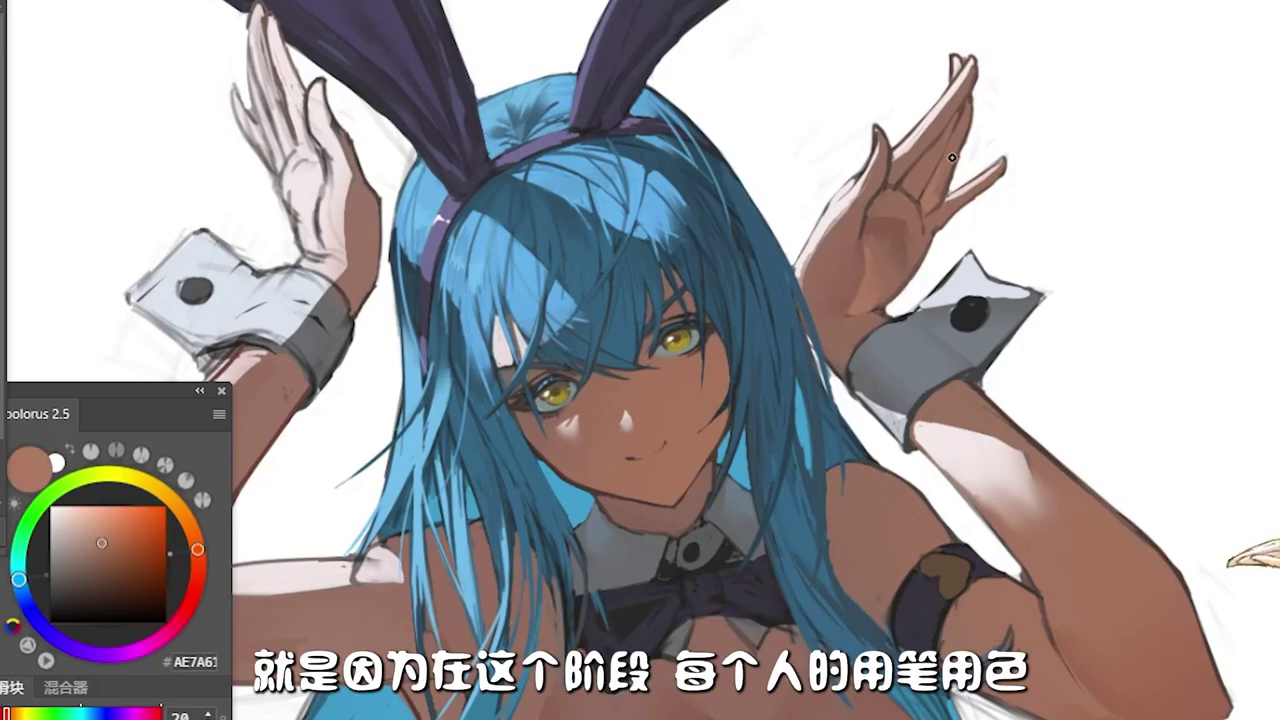
Step: Blend the skin shading on the chest with sampled tones
scroll(955, 102, "down", 1)
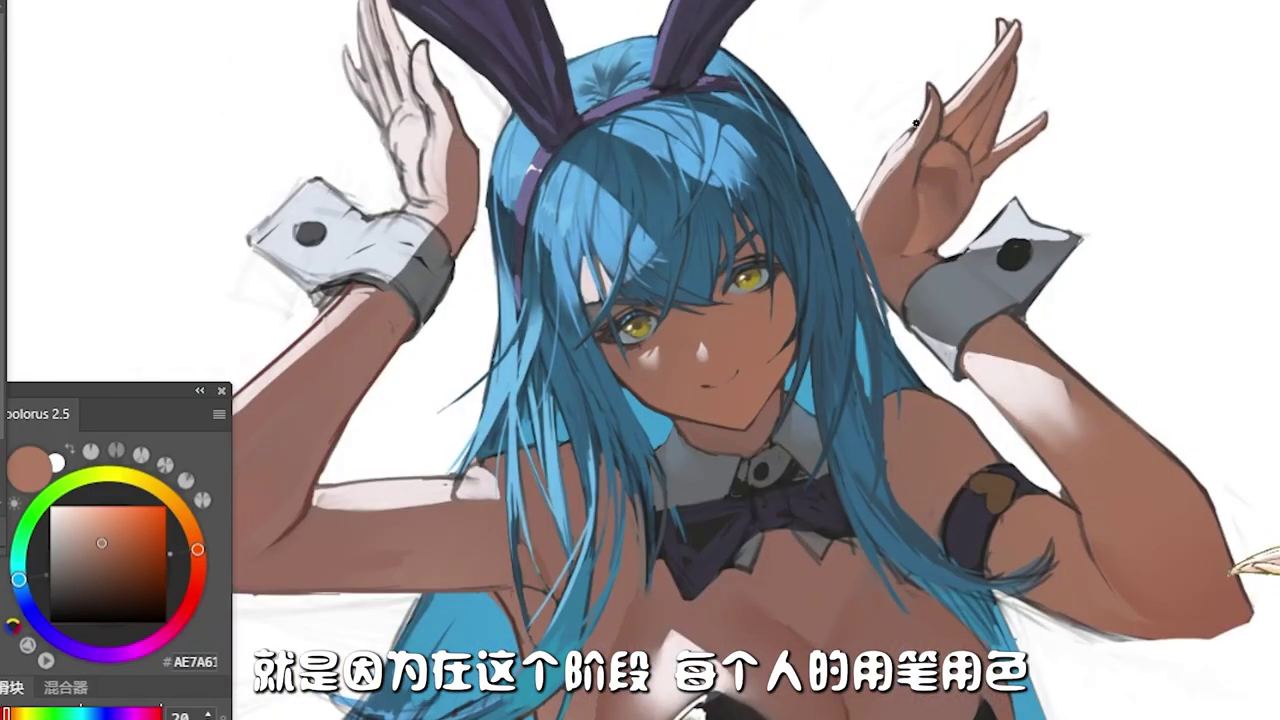
scroll(1000, 105, "down", 1)
scroll(874, 65, "up", 1)
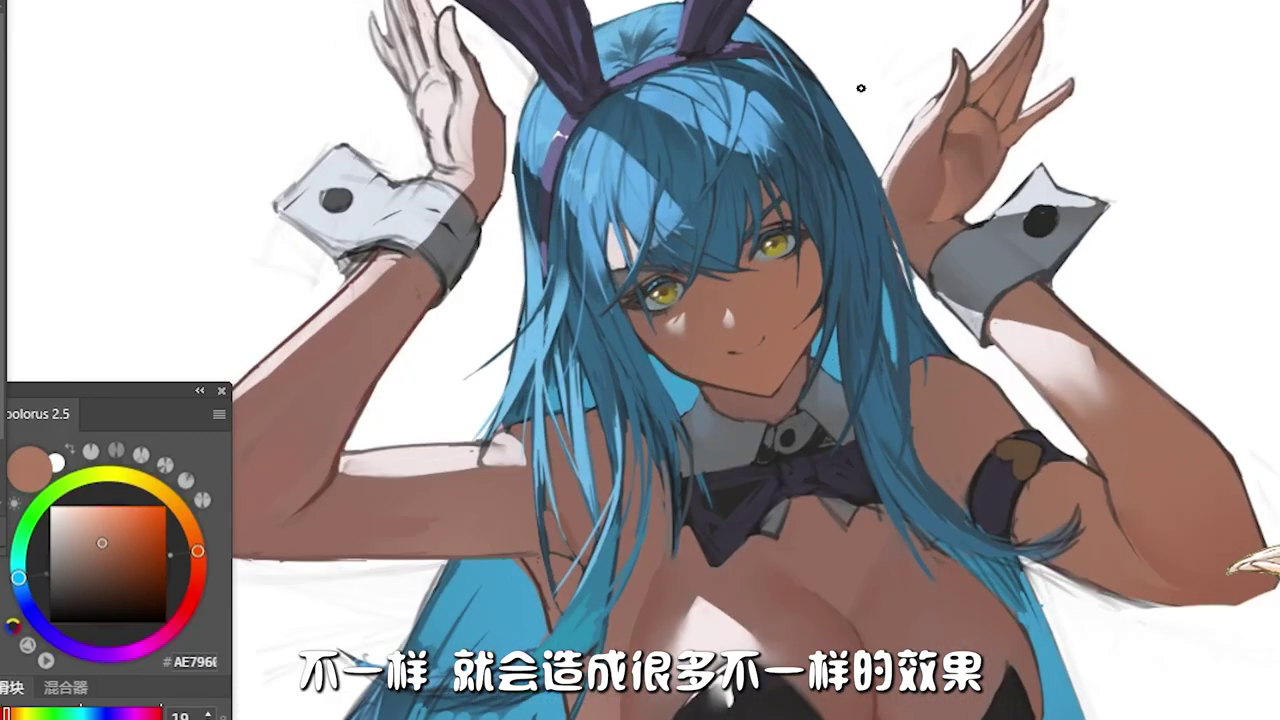
scroll(923, 220, "down", 1)
left_click(964, 621, "alt")
left_click(897, 678, "alt")
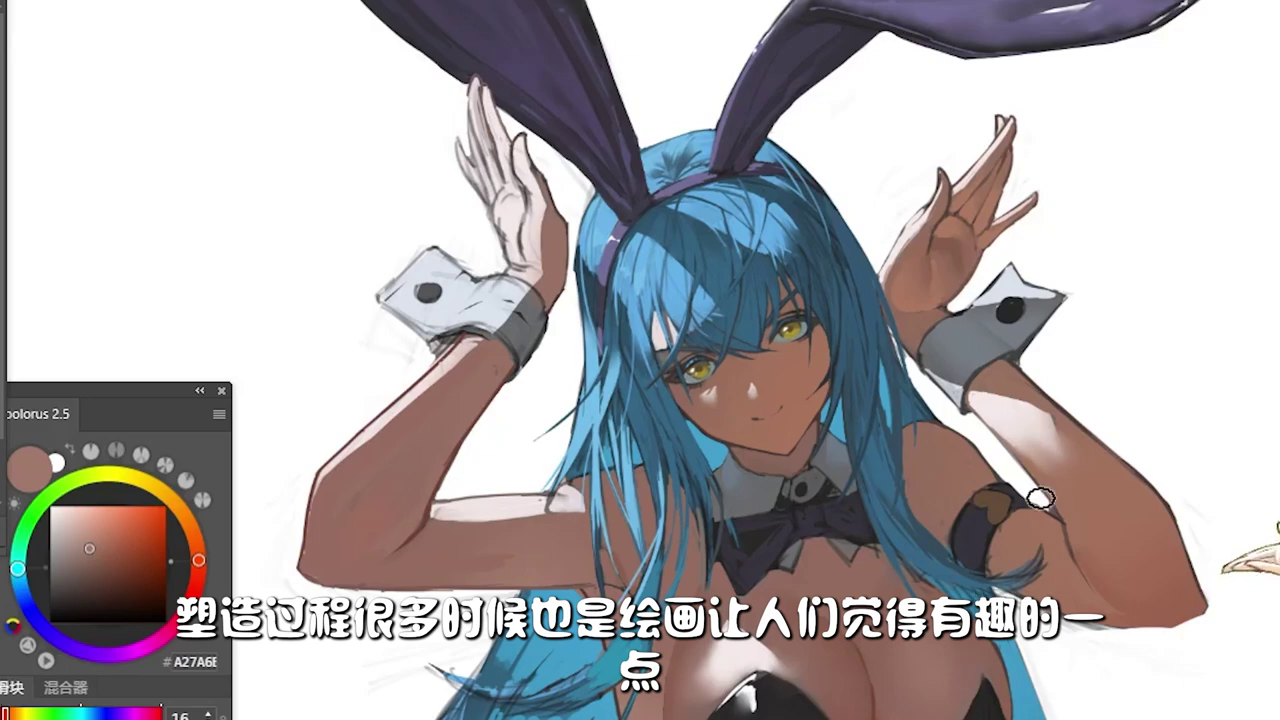
Step: Redraw the outlines of the elbow and upper arm on the armband side with sampled dark skin tones
left_click(1180, 497, "alt")
key("4")
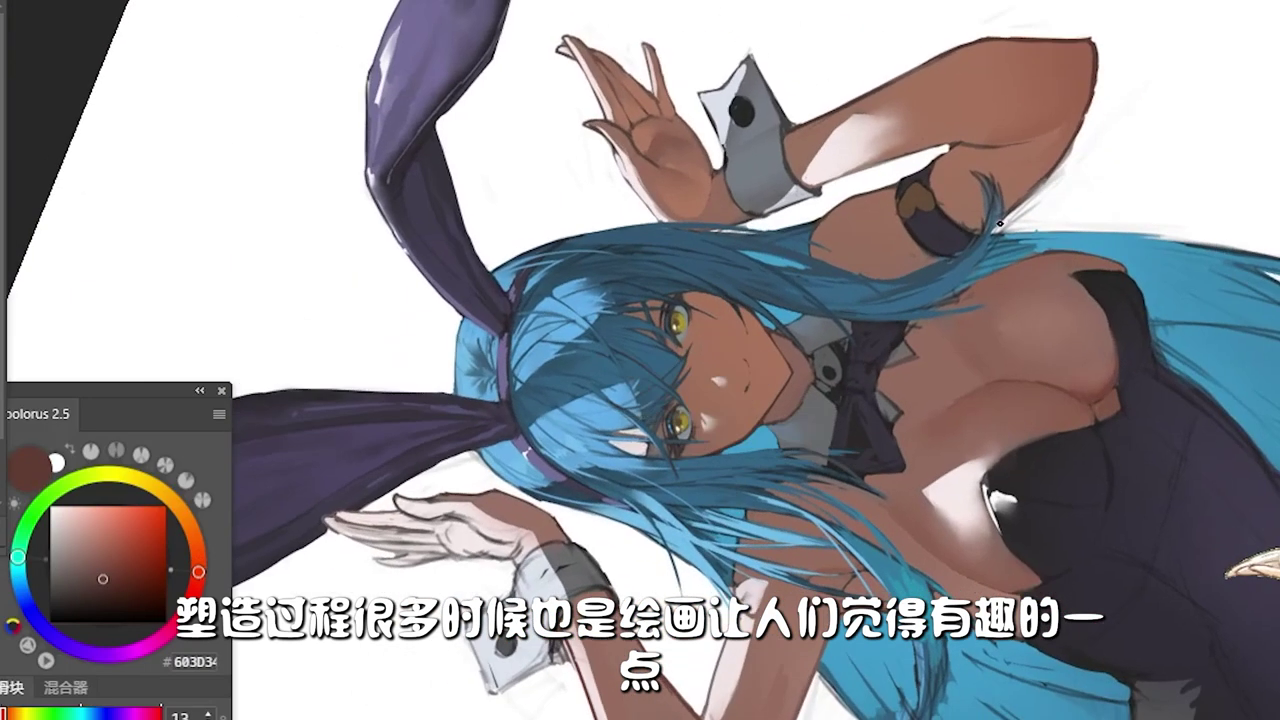
key("4")
key("5")
left_click(1017, 600, "alt")
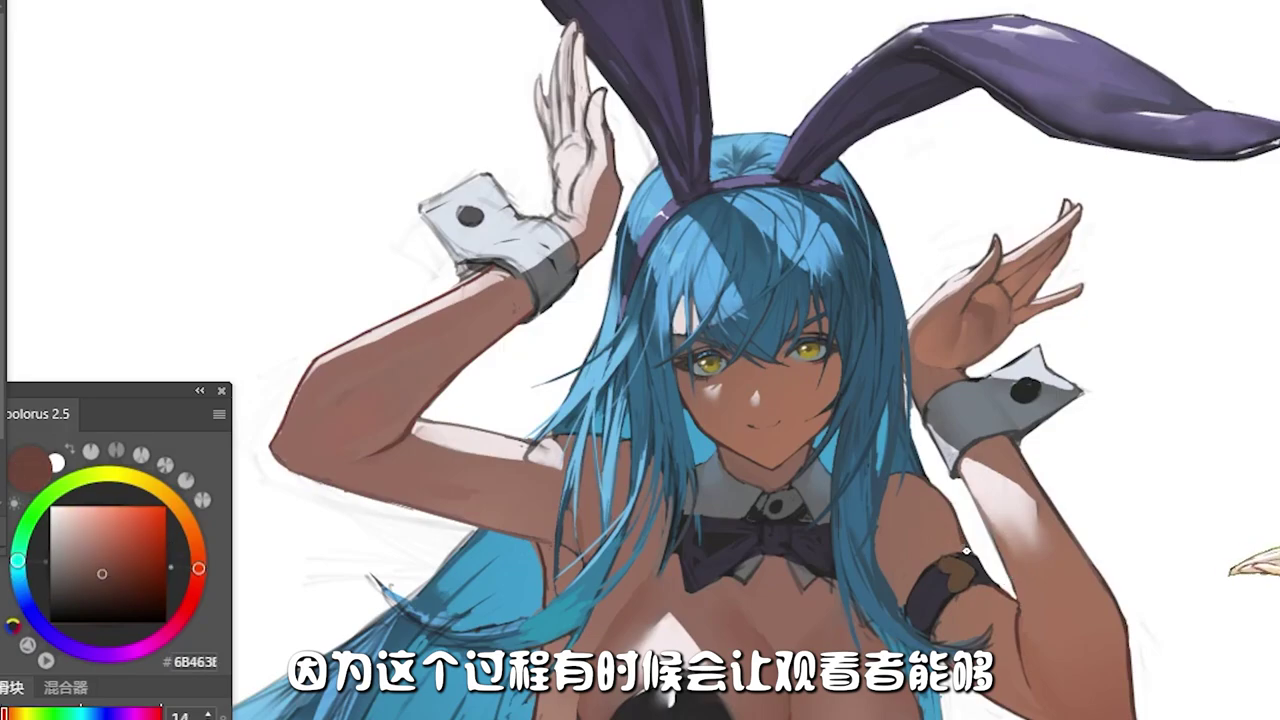
Step: Tidy the contour of the bent arm opposite the armband with sampled colours
left_click(936, 333, "alt")
scroll(872, 287, "up", 2)
left_click(872, 287, "alt")
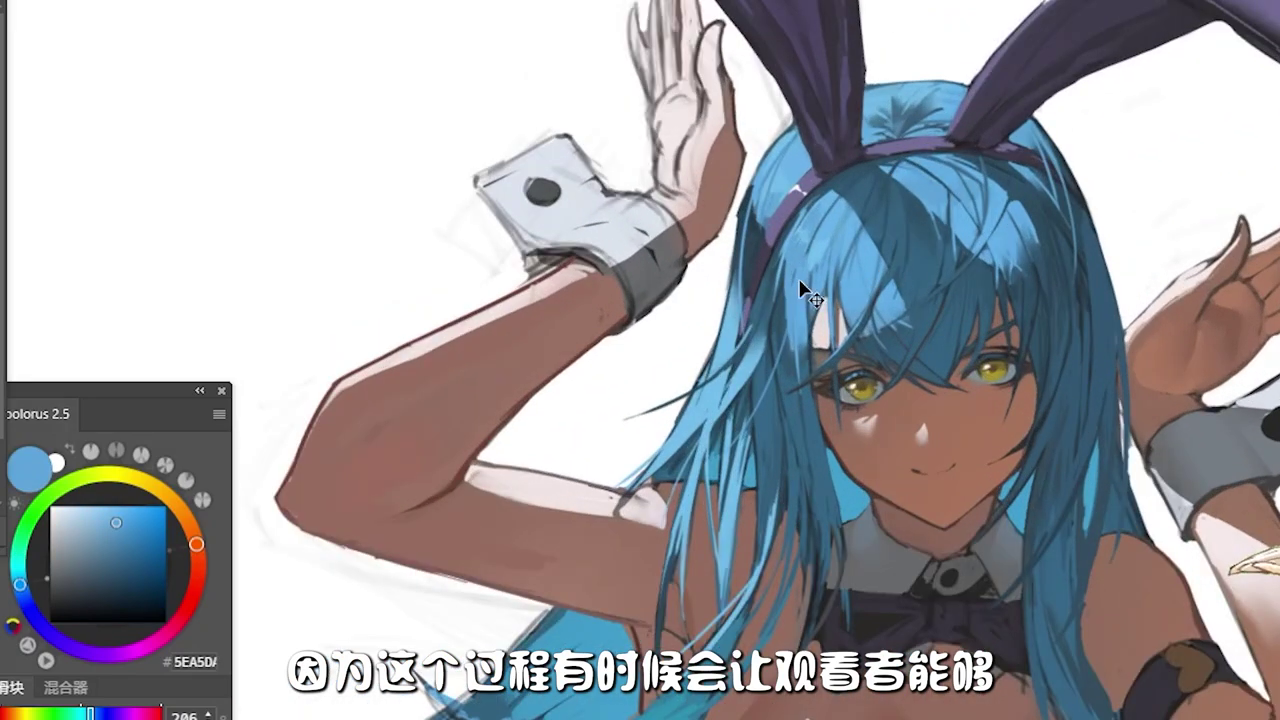
left_click(1049, 389, "alt")
scroll(1049, 389, "down", 2)
scroll(961, 601, "up", 2)
left_click(961, 601, "alt")
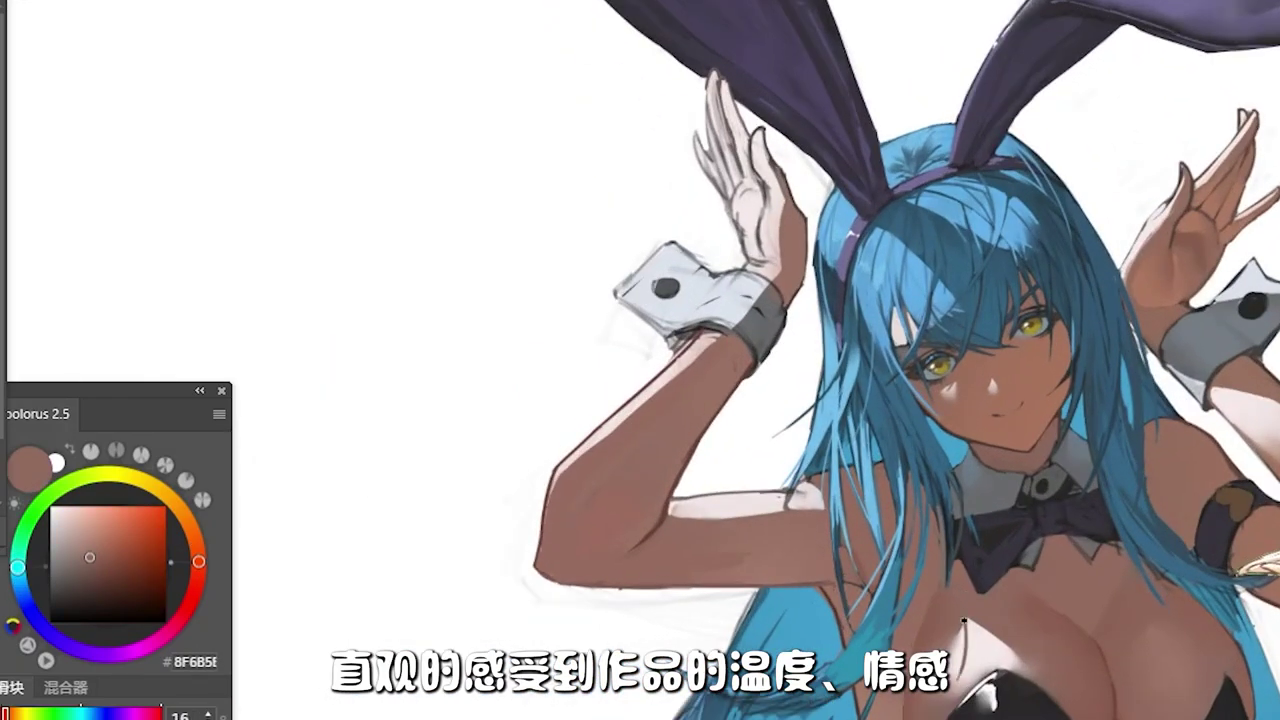
Step: Paint thin shadow streaks over the chest's light patch and refine the nearby hair lock with sampled skin tones and blues
left_click(949, 624, "alt")
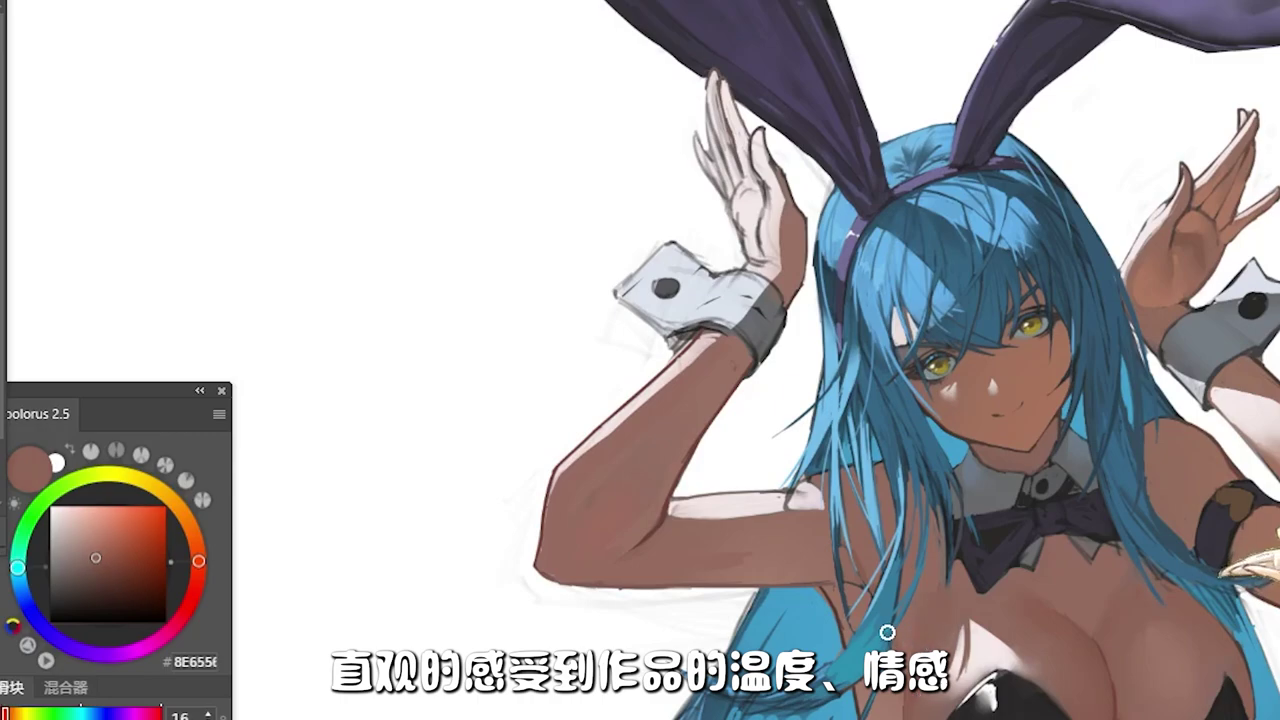
key("r")
left_click(1005, 517, "alt")
left_click(1005, 517, "alt")
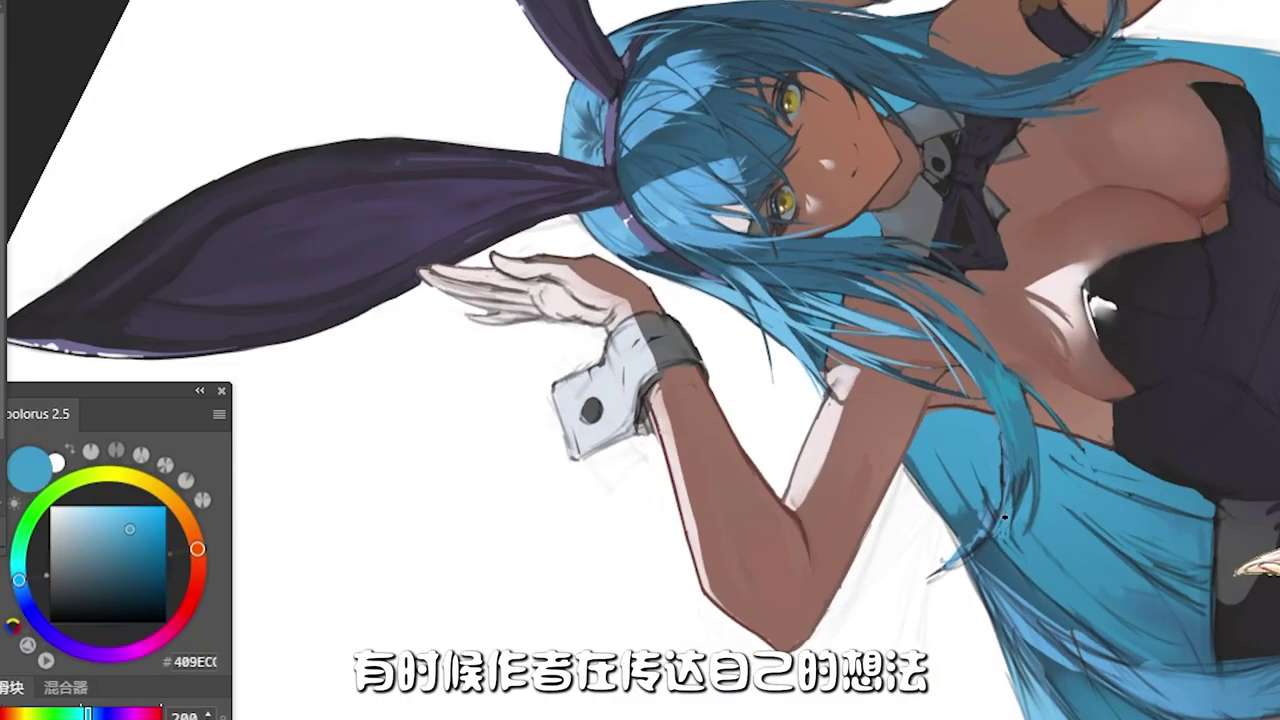
key("Escape")
left_click(750, 625, "alt")
key("r")
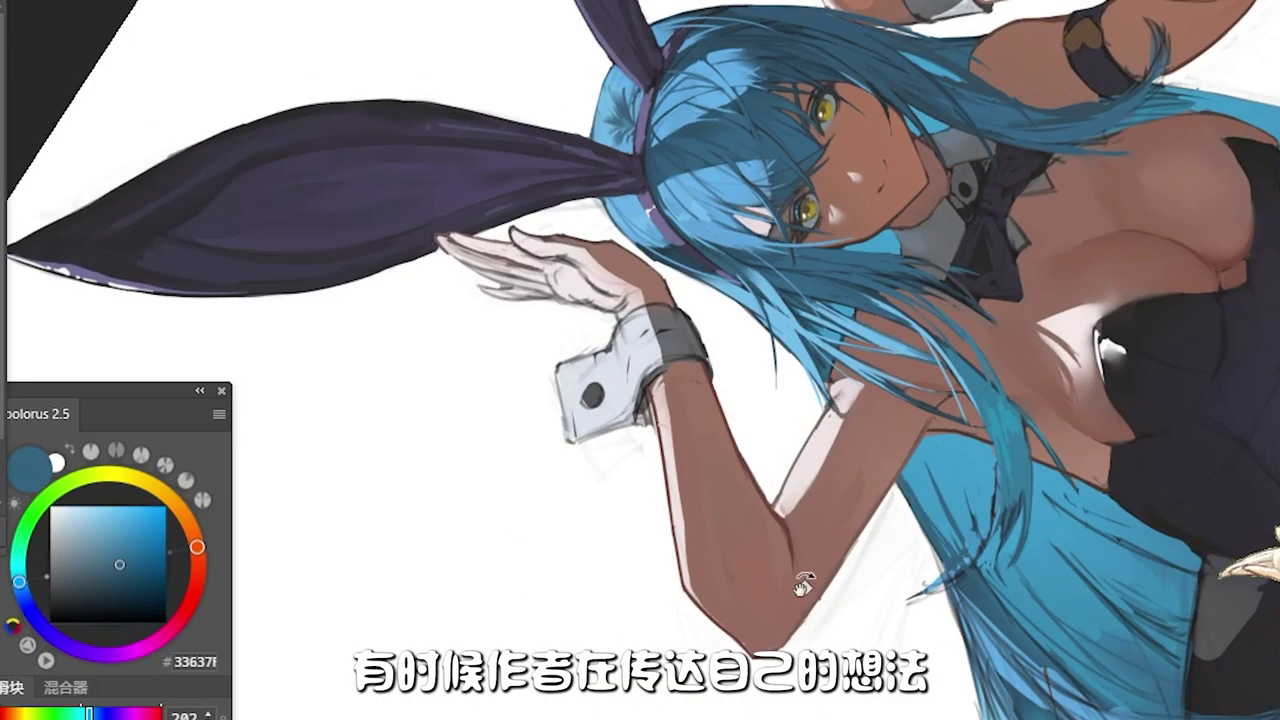
Step: Redraw the outline of the arm opposite the armband in dark red-brown and lasso its elbow to reshape the corner
key("Escape")
left_click(535, 547, "alt")
key("r")
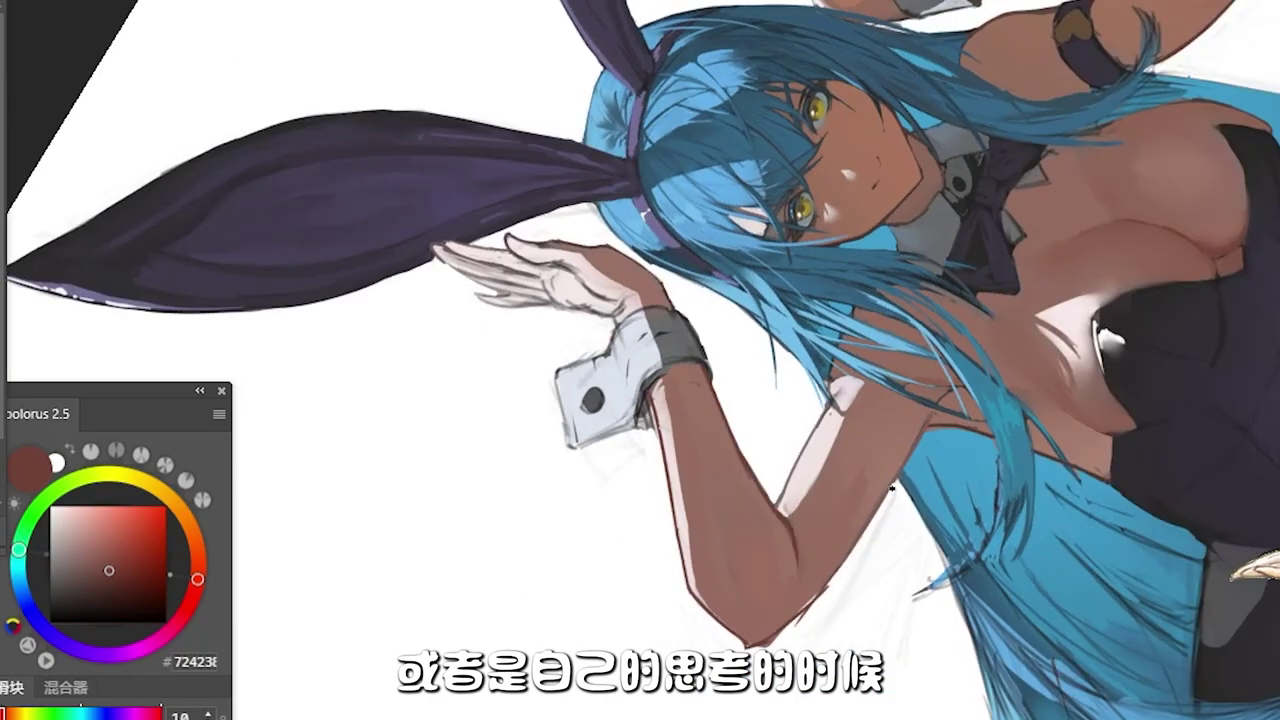
left_click(765, 642, "alt")
left_click(910, 470, "alt")
key("Escape")
key("l")
mouse_move(760, 588)
left_mouse_down()
mouse_move(540, 560)
mouse_move(700, 710)
left_mouse_up()
Step: Clean up the rough lines under the cuff opposite the armband where it meets the forearm
left_click(630, 330, "alt")
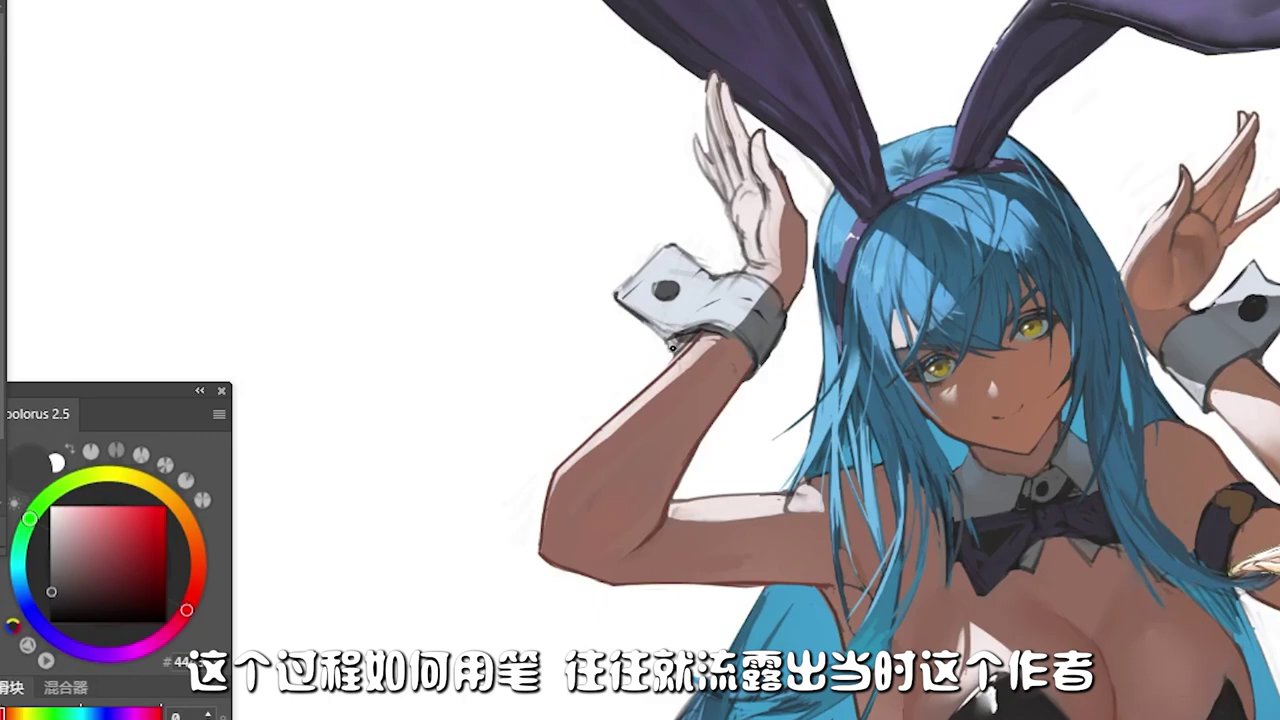
key("r")
key("Escape")
left_click(677, 355, "alt")
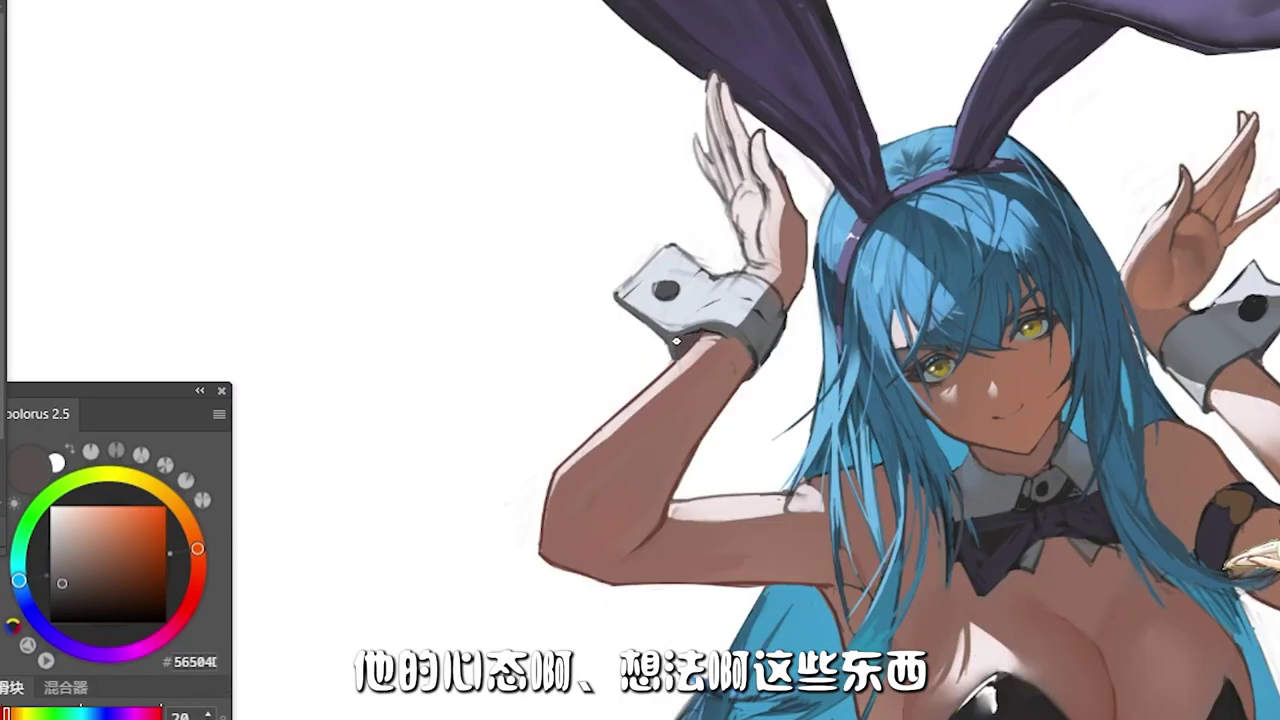
left_click(60, 551)
Step: Paint over the sketchy folds of the cuff opposite the armband with sampled light greys and sharpen its dark edge
left_click(727, 272, "alt")
left_click(691, 293, "alt")
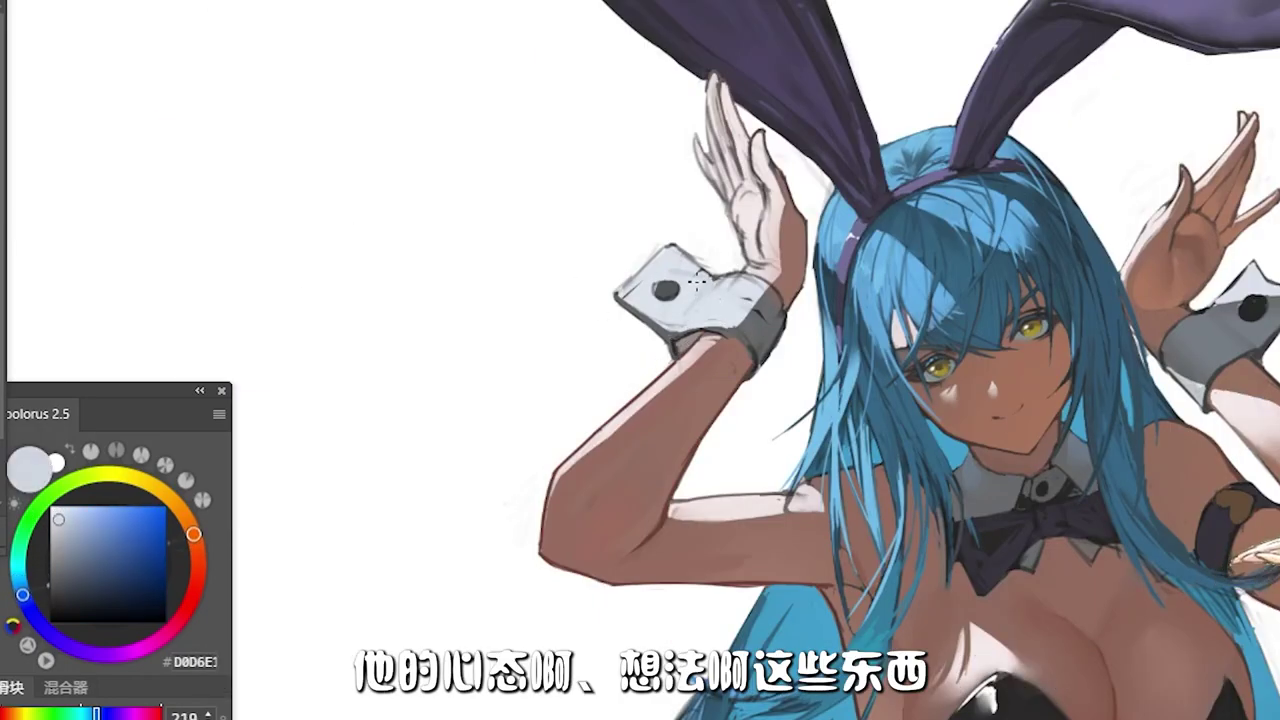
left_click(733, 298, "alt")
left_click(700, 346, "alt")
left_click(696, 341, "alt")
left_click(745, 322, "alt")
left_click(783, 300, "alt")
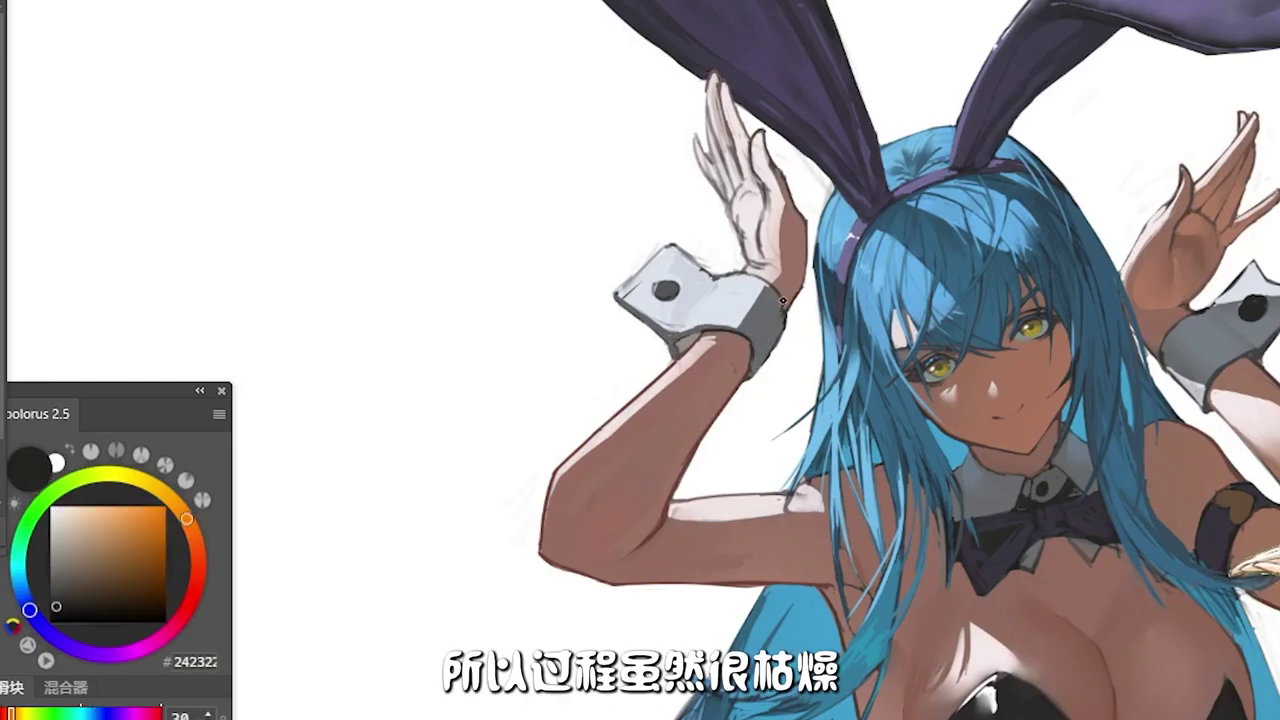
Step: Shade the cuff opposite the armband with sampled light and dark blue-greys and tidy its folded edge
left_click(760, 348, "alt")
left_click_drag(665, 345, 765, 340)
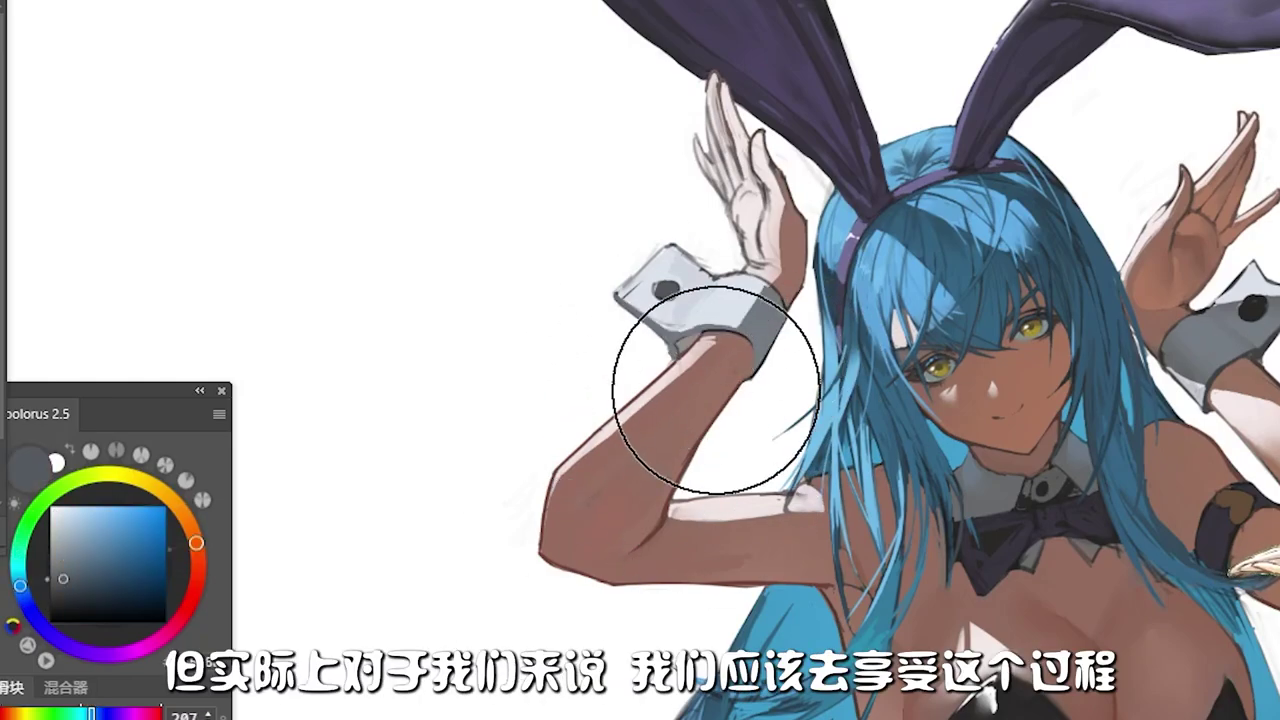
left_click(760, 366, "alt")
left_click(748, 340, "alt")
left_click(730, 300, "alt")
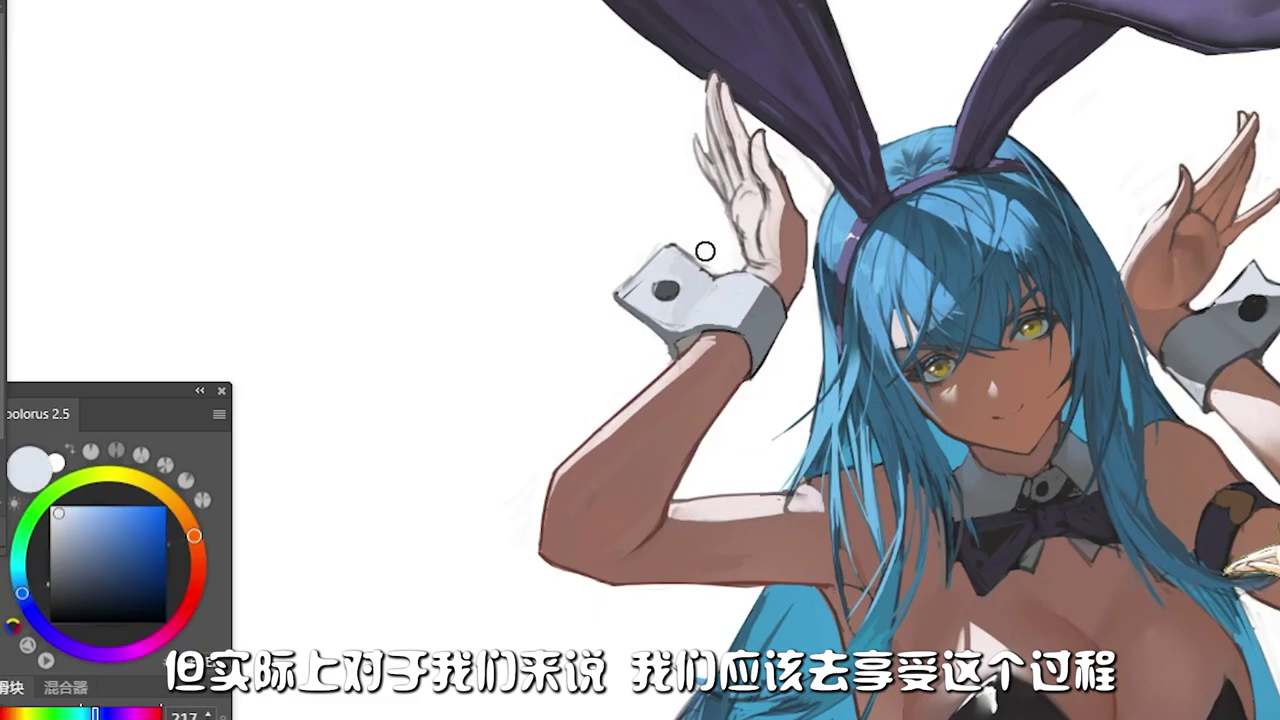
left_click_drag(614, 290, 760, 275)
Step: Repaint the button on the cuff opposite the armband in dark greys and clean the cuff's lower corner
left_click(760, 275, "alt")
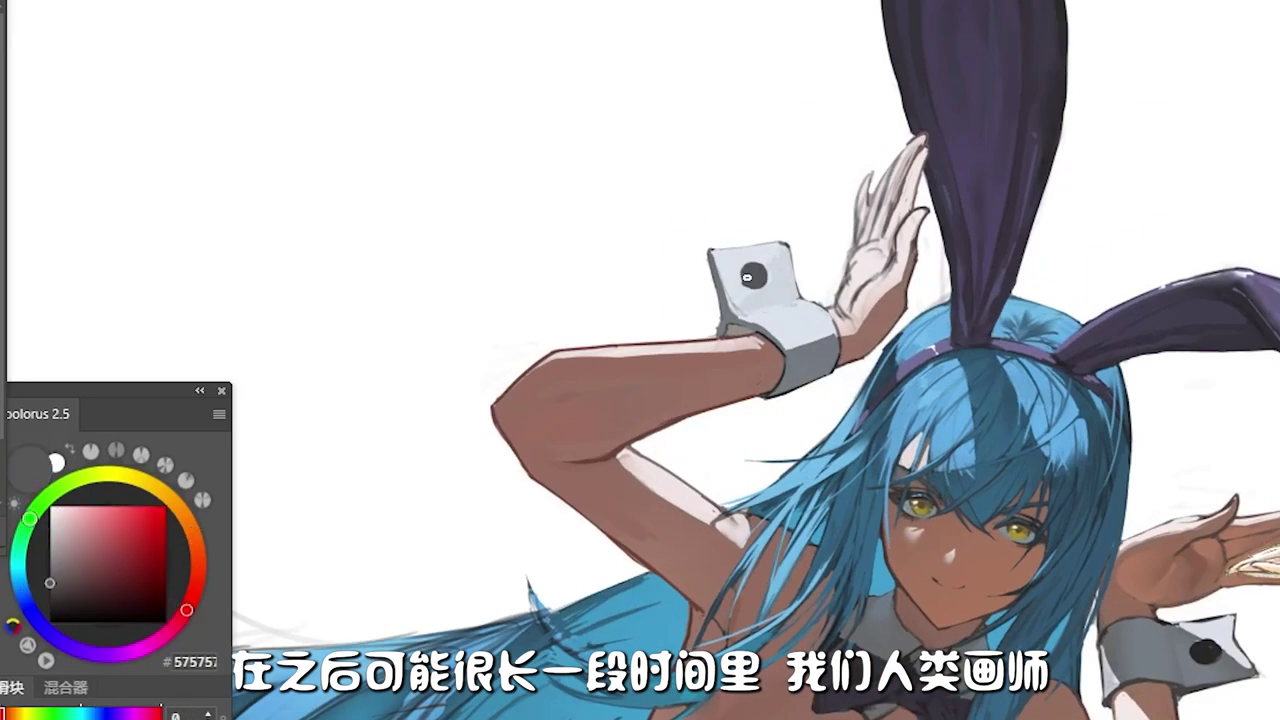
left_click(796, 303, "alt")
left_click(774, 367, "alt")
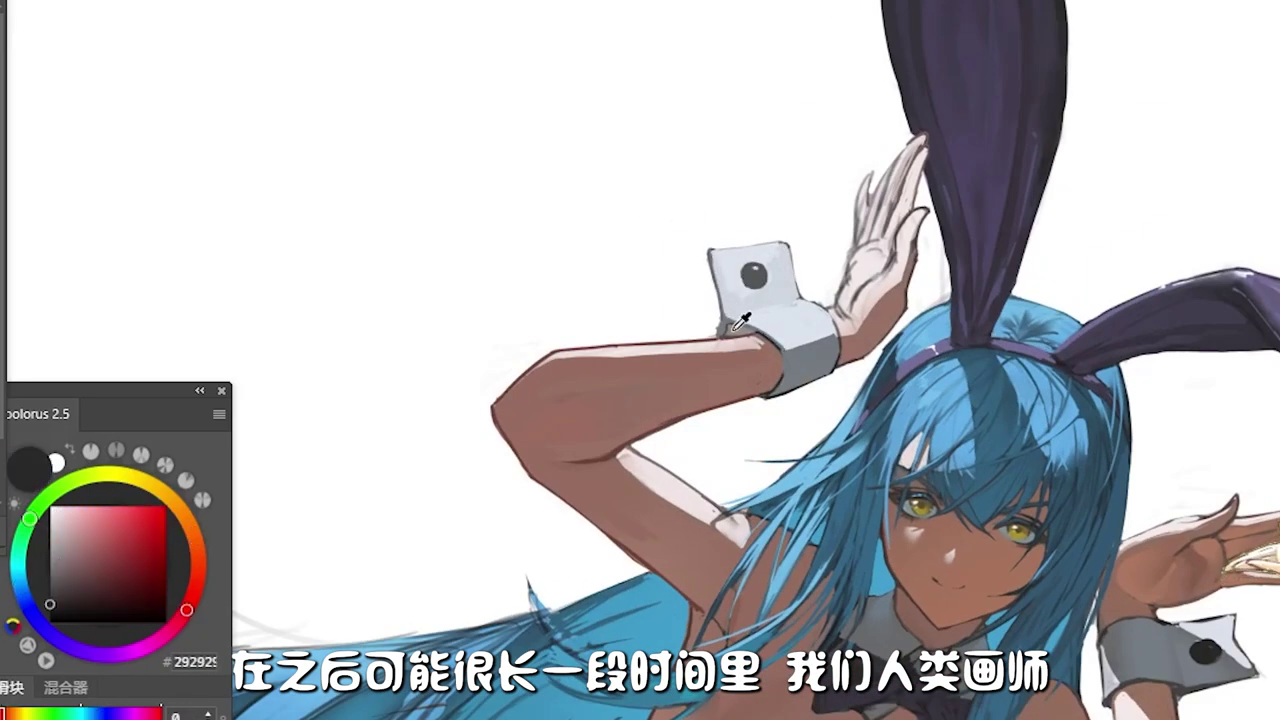
left_click(717, 252, "alt")
left_click_drag(651, 374, 774, 193)
Step: Paint over the sketch lines on the palm and fingers opposite the armband with sampled pale pink skin tones
left_click(774, 193, "alt")
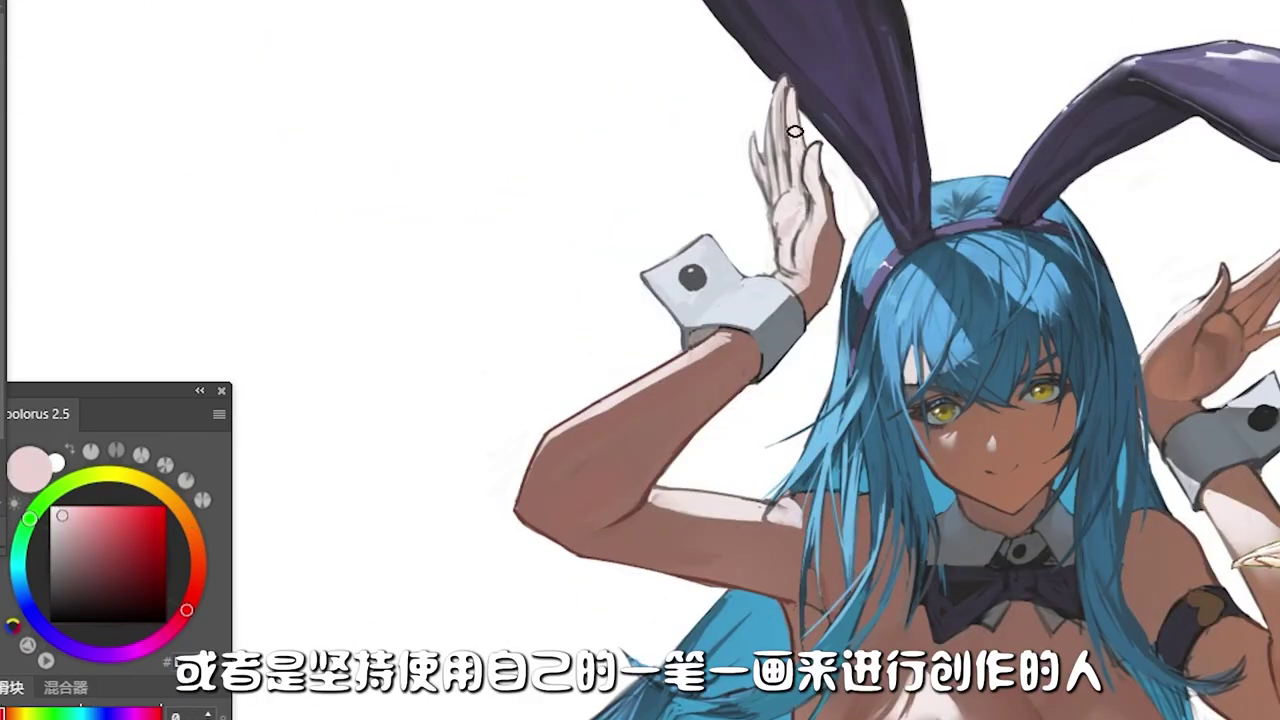
left_click(766, 196, "alt")
left_click(816, 186, "alt")
left_click(795, 200, "alt")
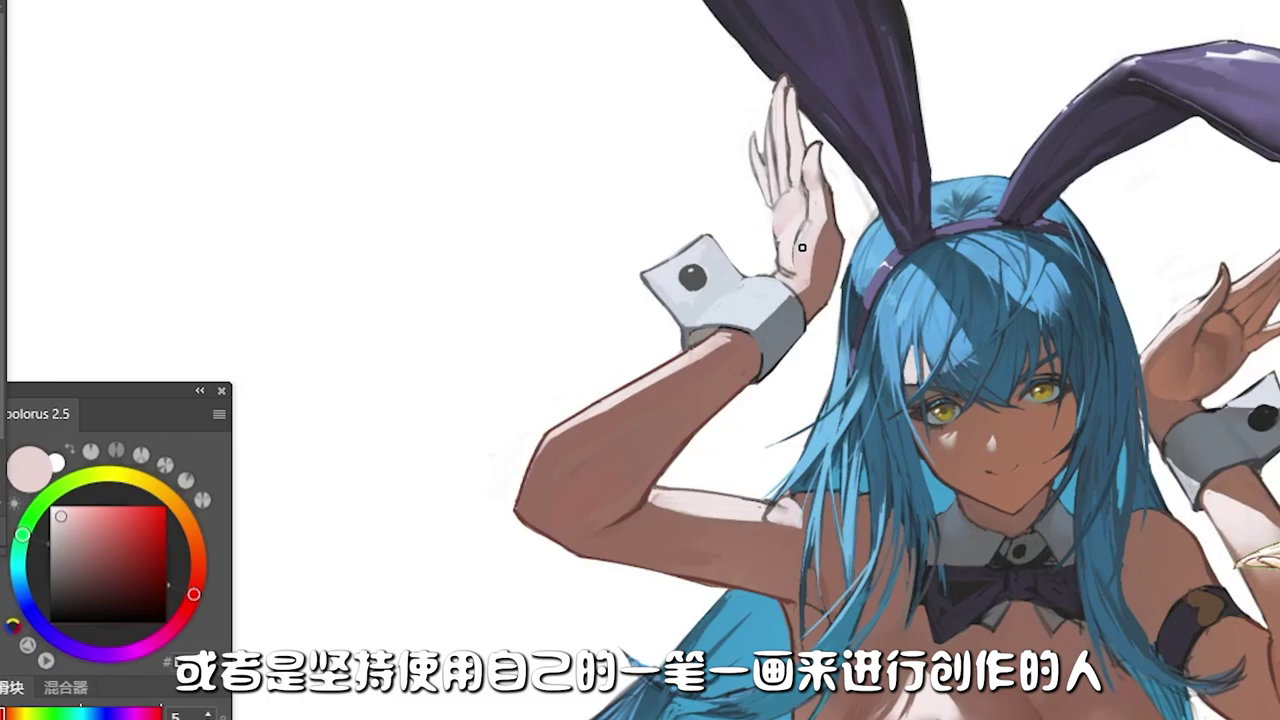
mouse_move(800, 225)
left_mouse_down()
mouse_move(795, 265)
mouse_move(770, 185)
left_mouse_up()
left_click(790, 104, "alt")
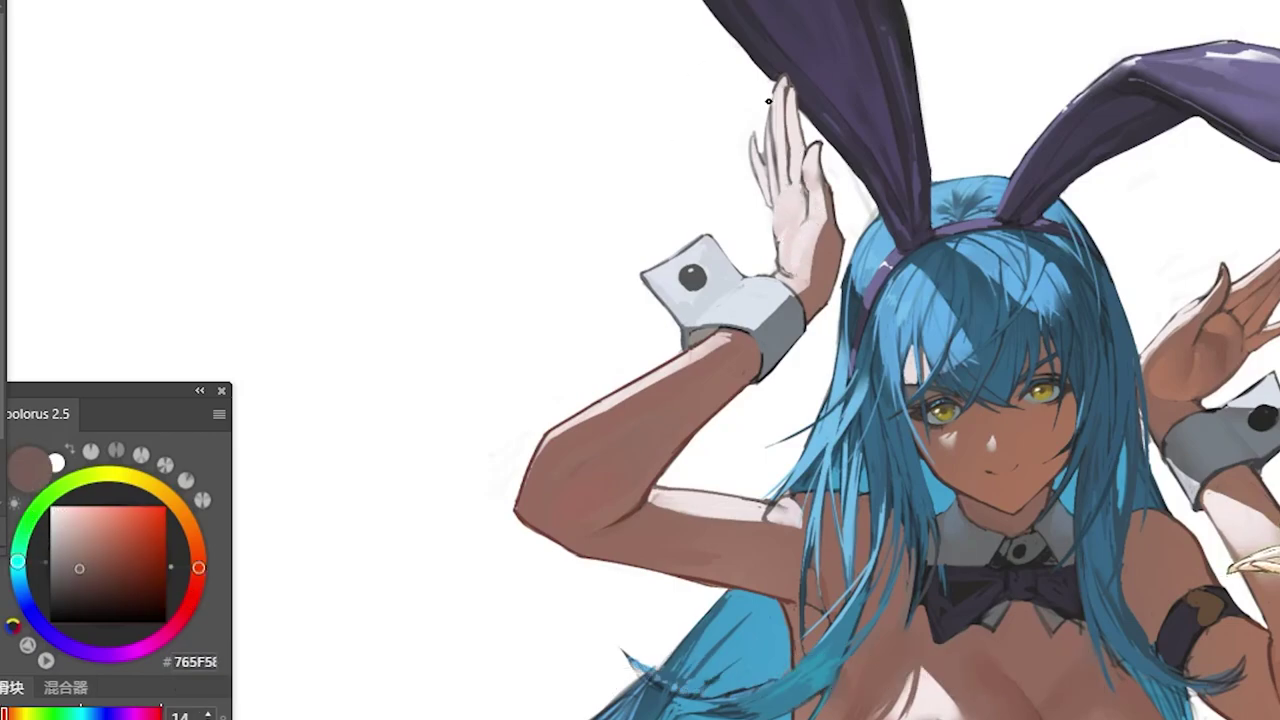
Step: Redraw the finger outlines of the hand opposite the armband in muted brown and clean between them with pale skin tones
left_click_drag(780, 88, 786, 183)
key("ctrl+z")
left_click(770, 140, "alt")
left_click_drag(772, 100, 762, 178)
left_click(773, 211, "alt")
left_click(775, 93, "alt")
left_click(768, 136, "alt")
left_click(790, 188, "alt")
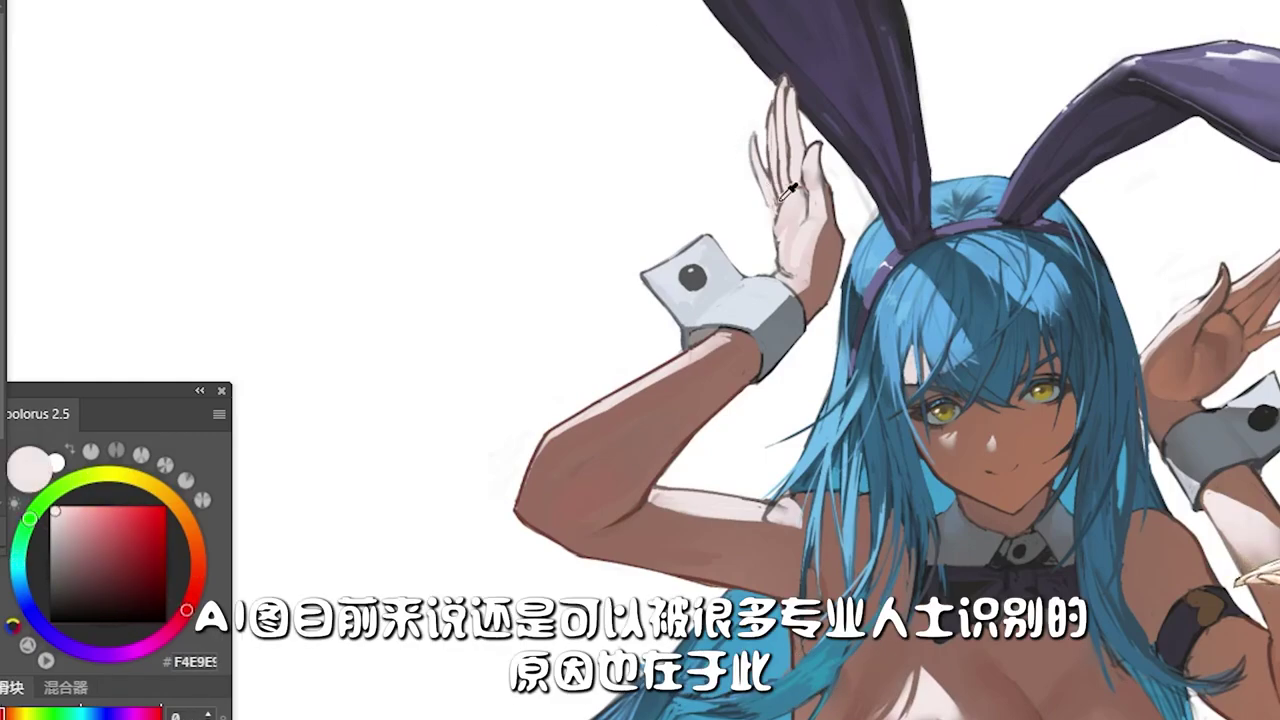
left_click(778, 225, "alt")
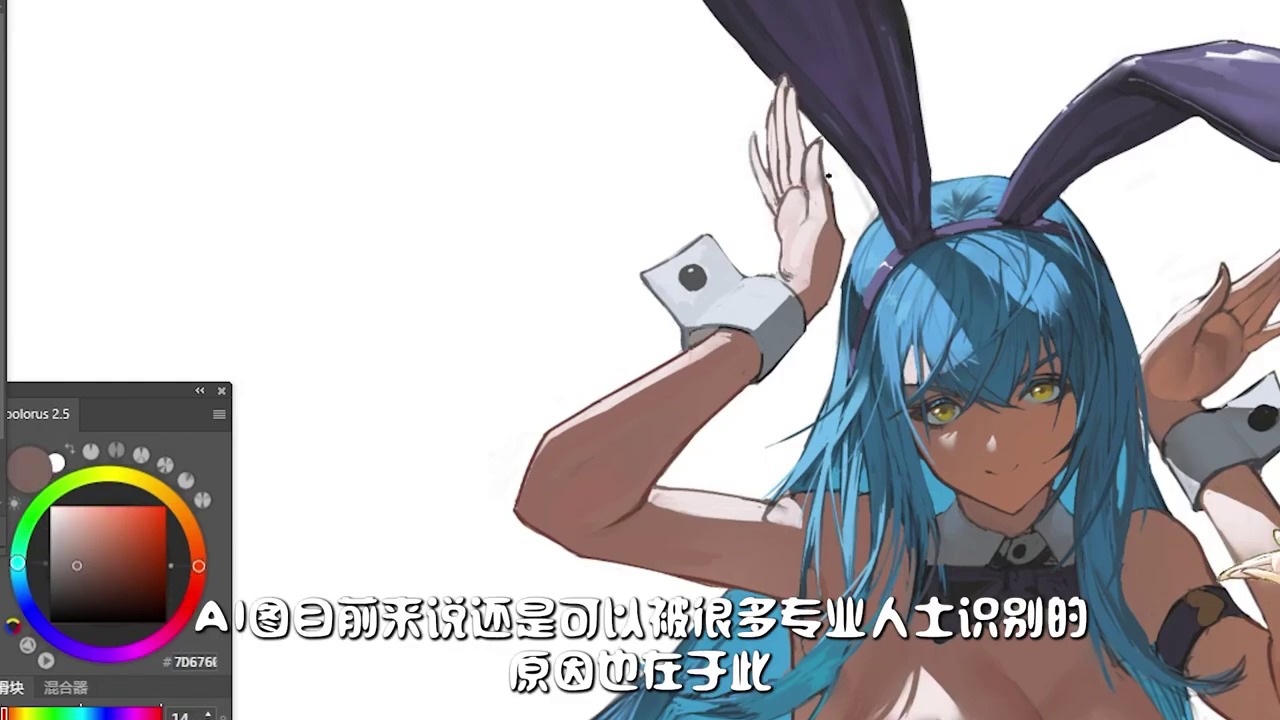
Step: Model the palm, thumb and wrist opposite the armband with soft shadow and light tones sampled from the skin
left_click(803, 302, "alt")
left_click(803, 302, "alt")
left_click_drag(810, 290, 800, 250)
left_click(836, 293, "alt")
left_click(820, 180, "alt")
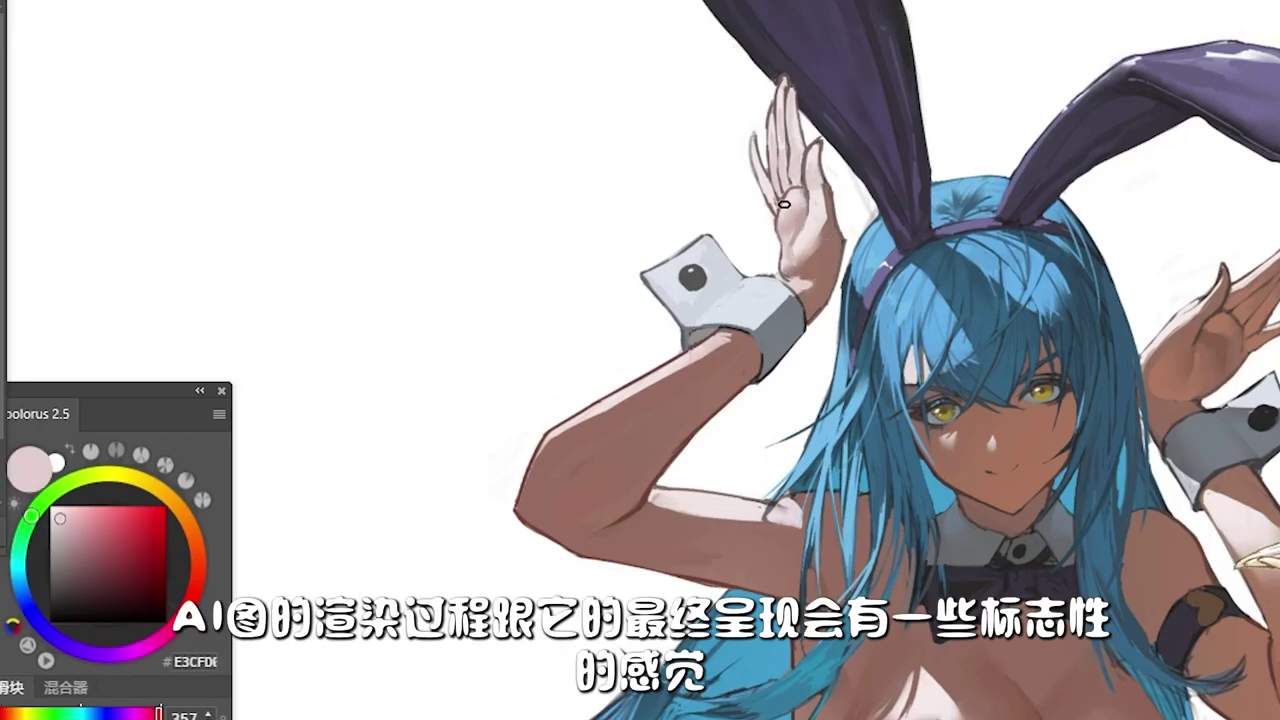
left_click(784, 266, "alt")
left_click(826, 214, "alt")
left_click(818, 145, "alt")
Step: Blend sampled skin brown over the wrist and forearm opposite the armband and add a warm orange-tan tone at the elbow
scroll(844, 299, "down", 3)
scroll(1165, 312, "up", 2)
left_click_drag(1165, 312, 757, 336)
left_click(806, 315, "alt")
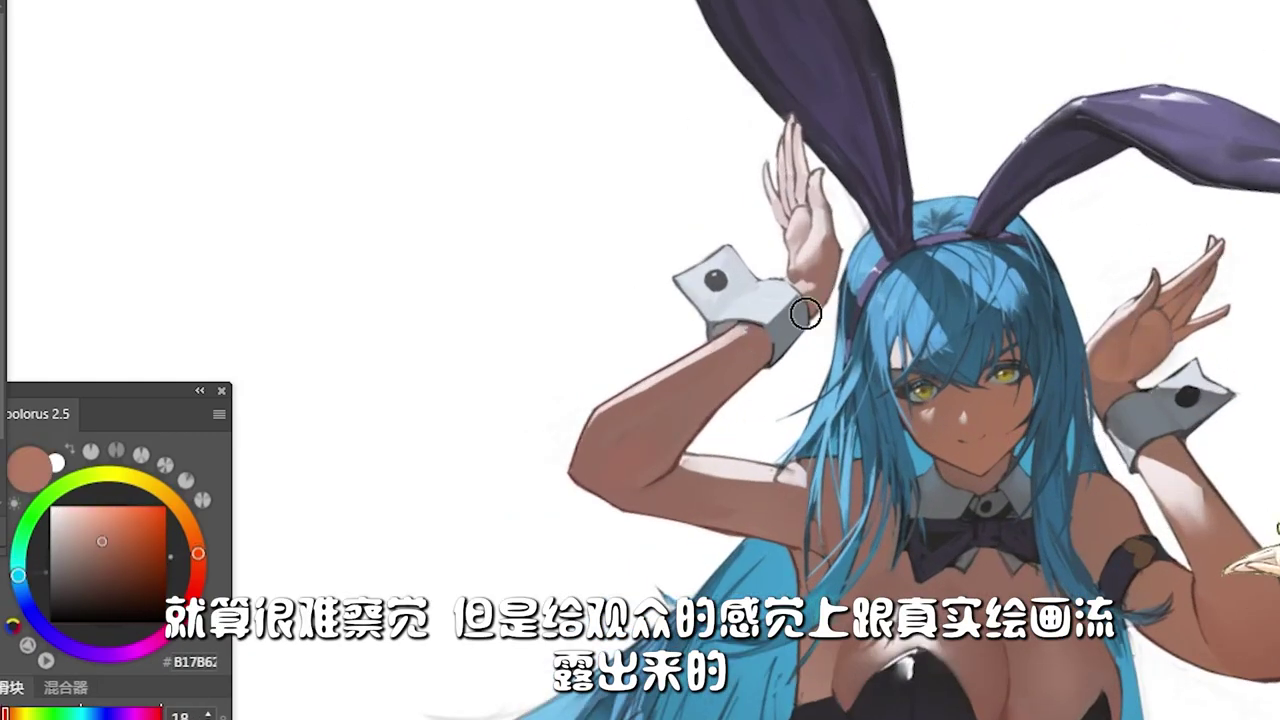
mouse_move(620, 563)
left_mouse_down()
mouse_move(825, 461)
mouse_move(700, 491)
left_mouse_up()
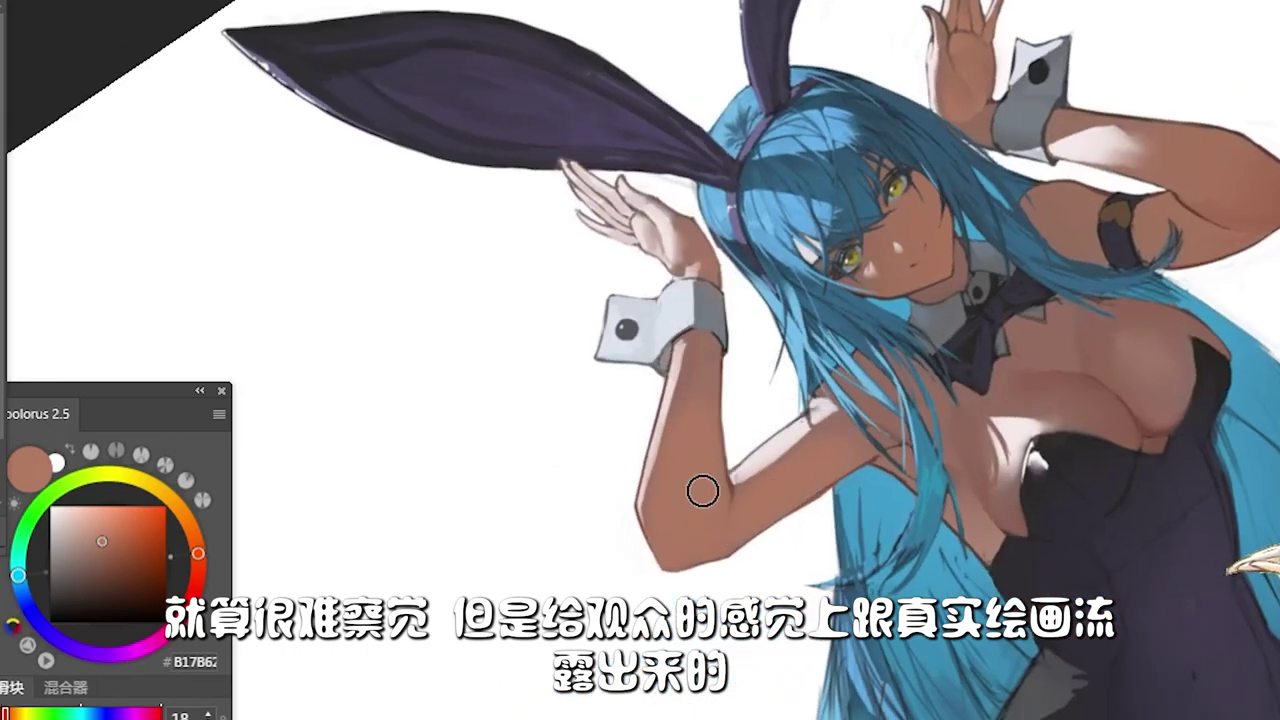
left_click(689, 546, "alt")
left_click_drag(689, 546, 641, 439)
key("ctrl+0")
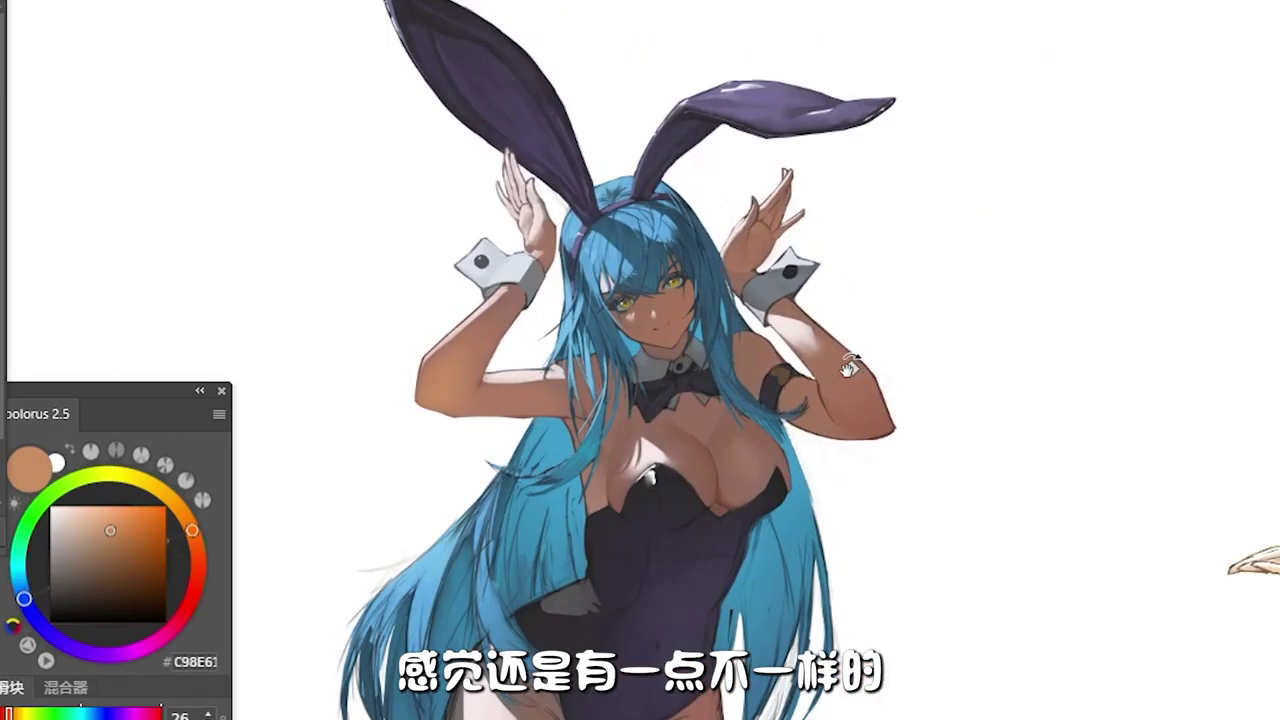
Step: Smooth the shading and outline of the armband-side forearm and elbow with sampled reddish-tan skin tones
scroll(762, 305, "up", 2)
left_click(762, 305, "alt")
left_click(863, 438, "alt")
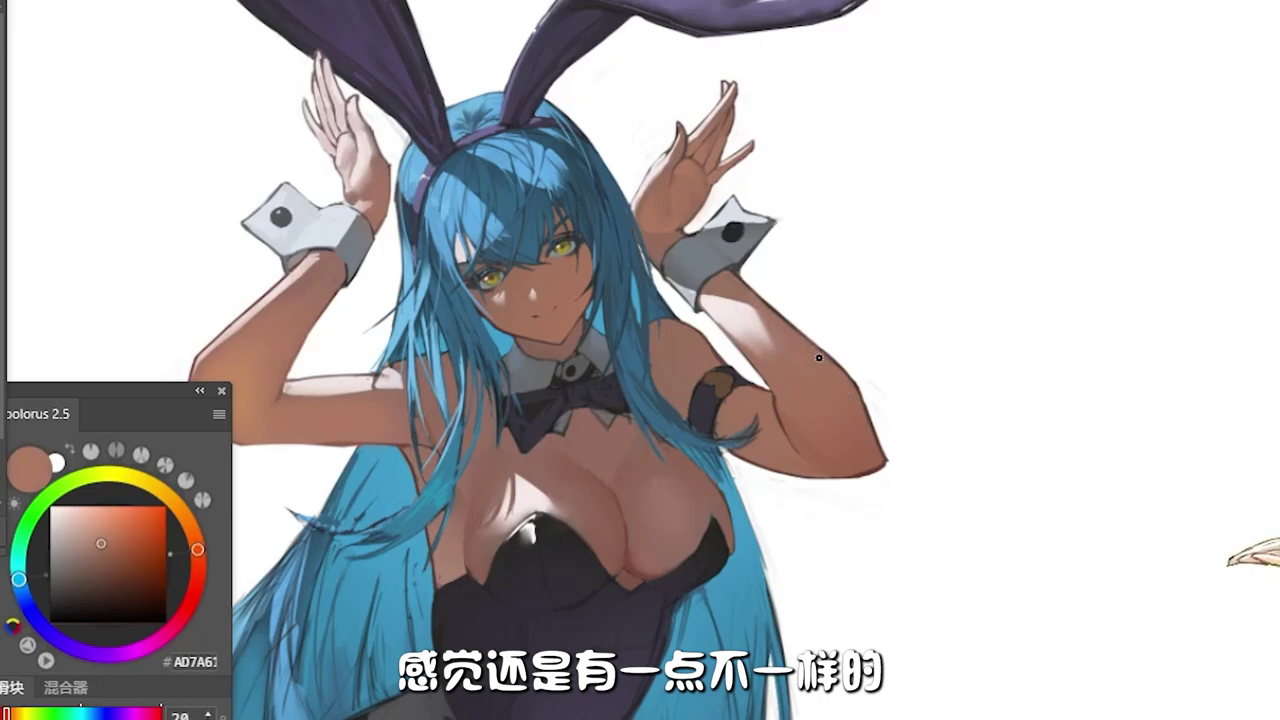
left_click_drag(846, 383, 818, 388)
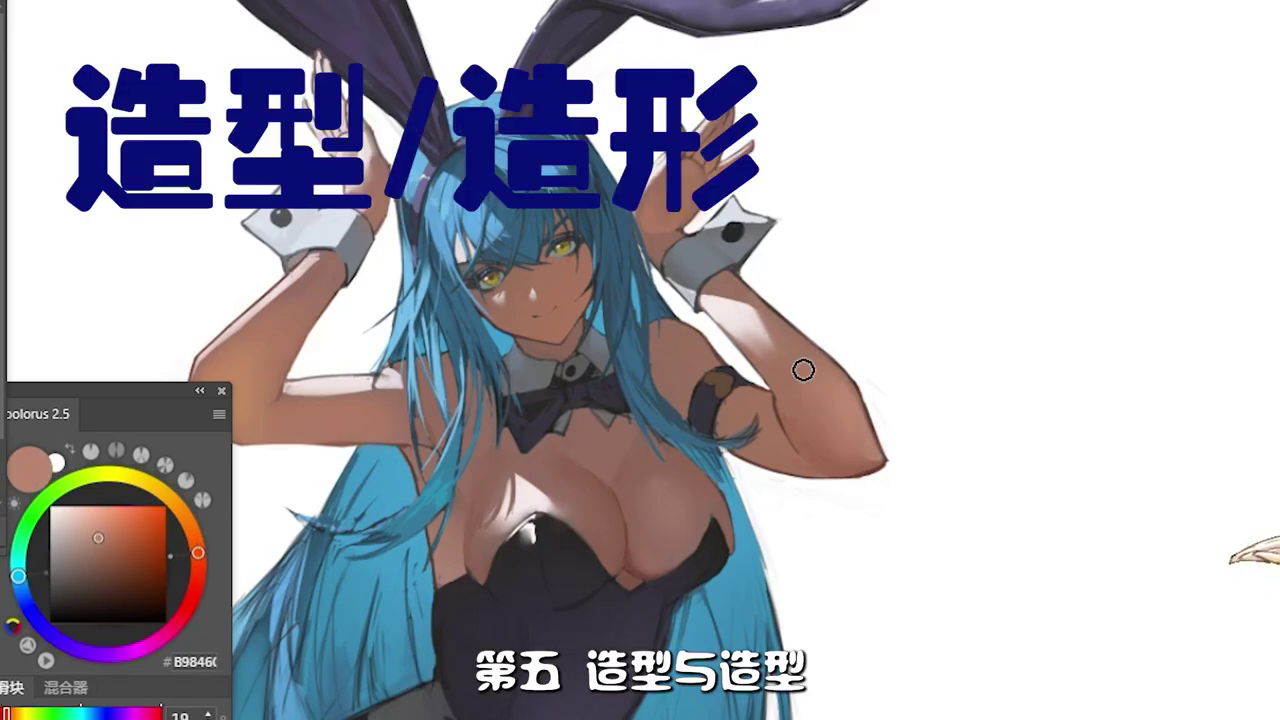
left_click(752, 405, "alt")
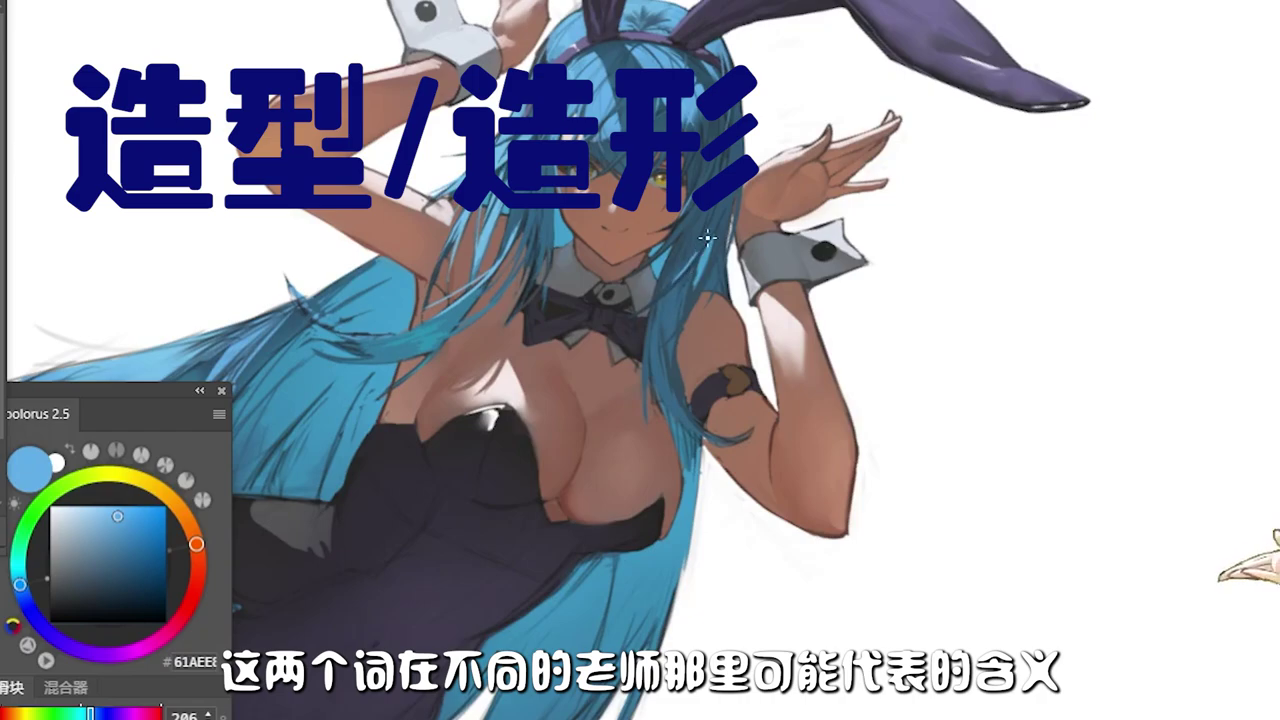
Step: Refine the hair locks falling over the armband-side shoulder with sampled light and dark blues
left_click_drag(707, 237, 662, 265)
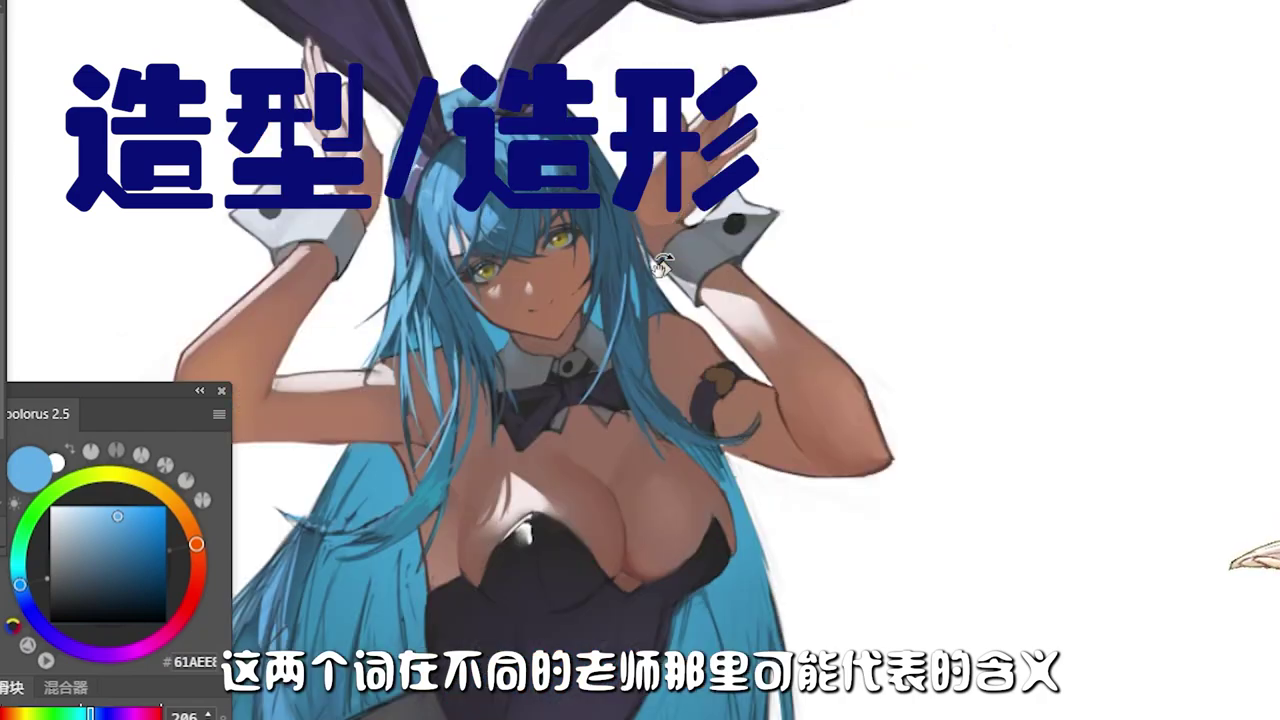
left_click(632, 374, "alt")
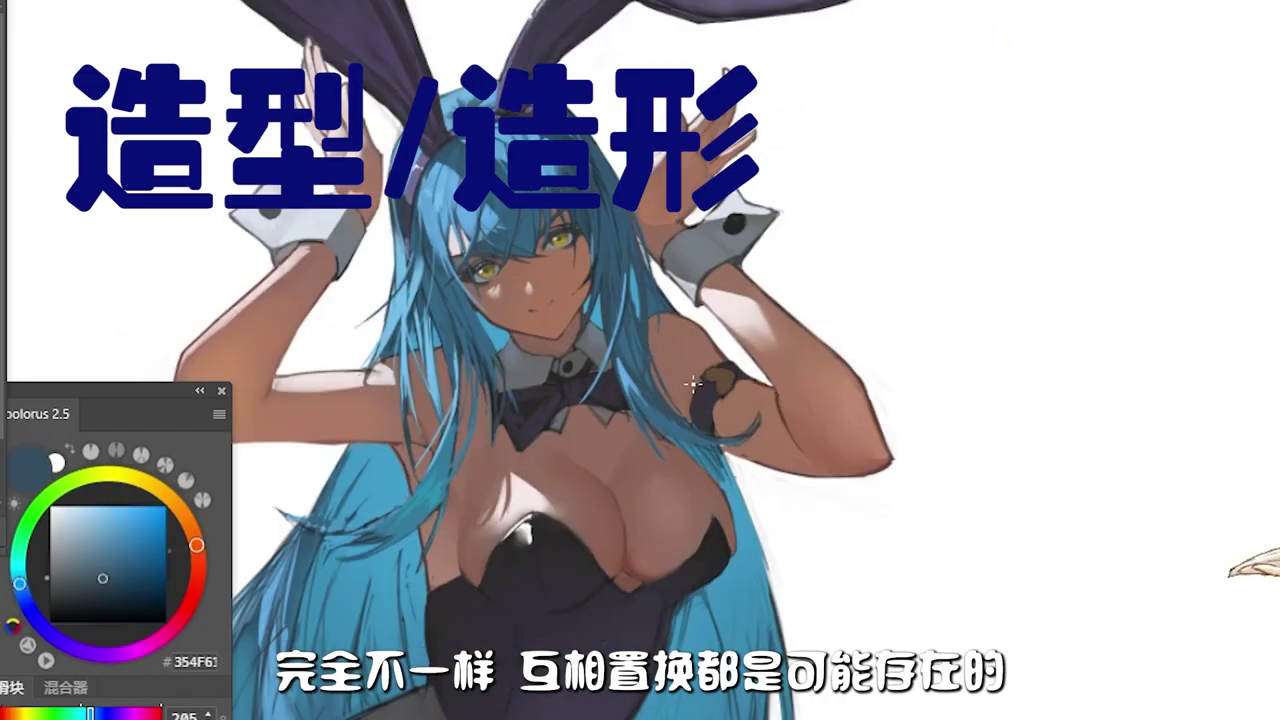
left_click(700, 417, "alt")
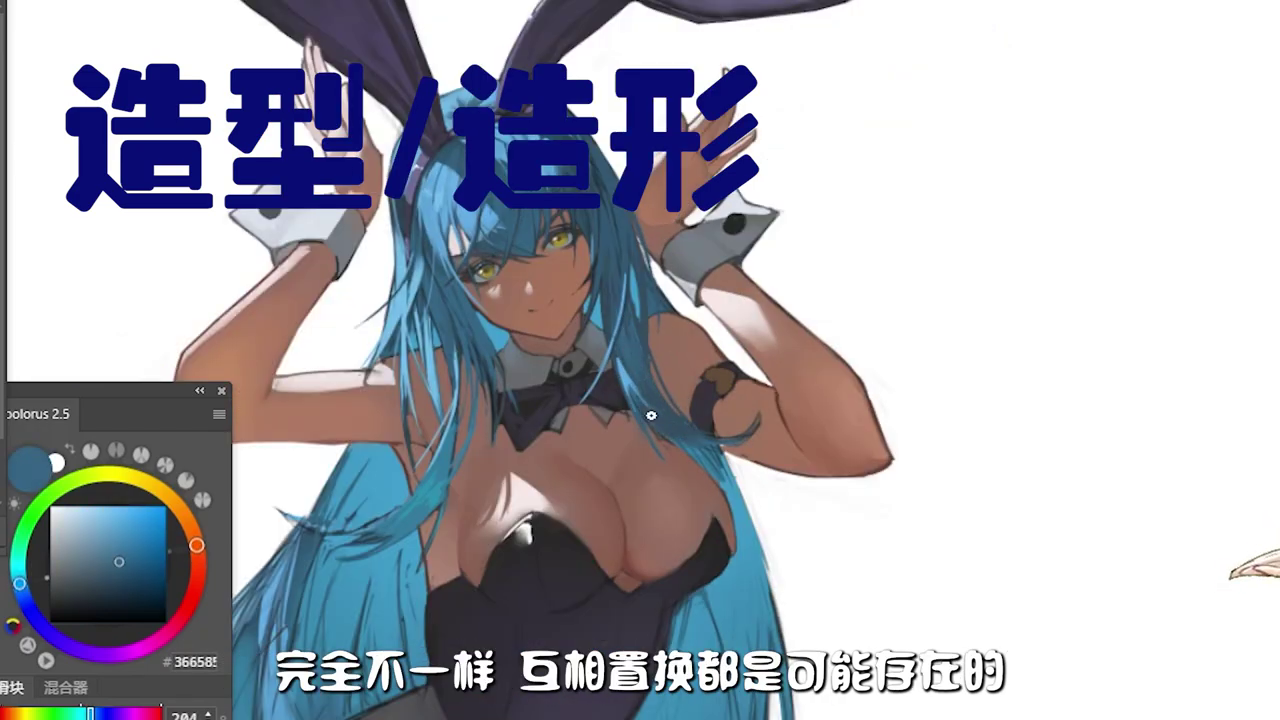
left_click(705, 453, "alt")
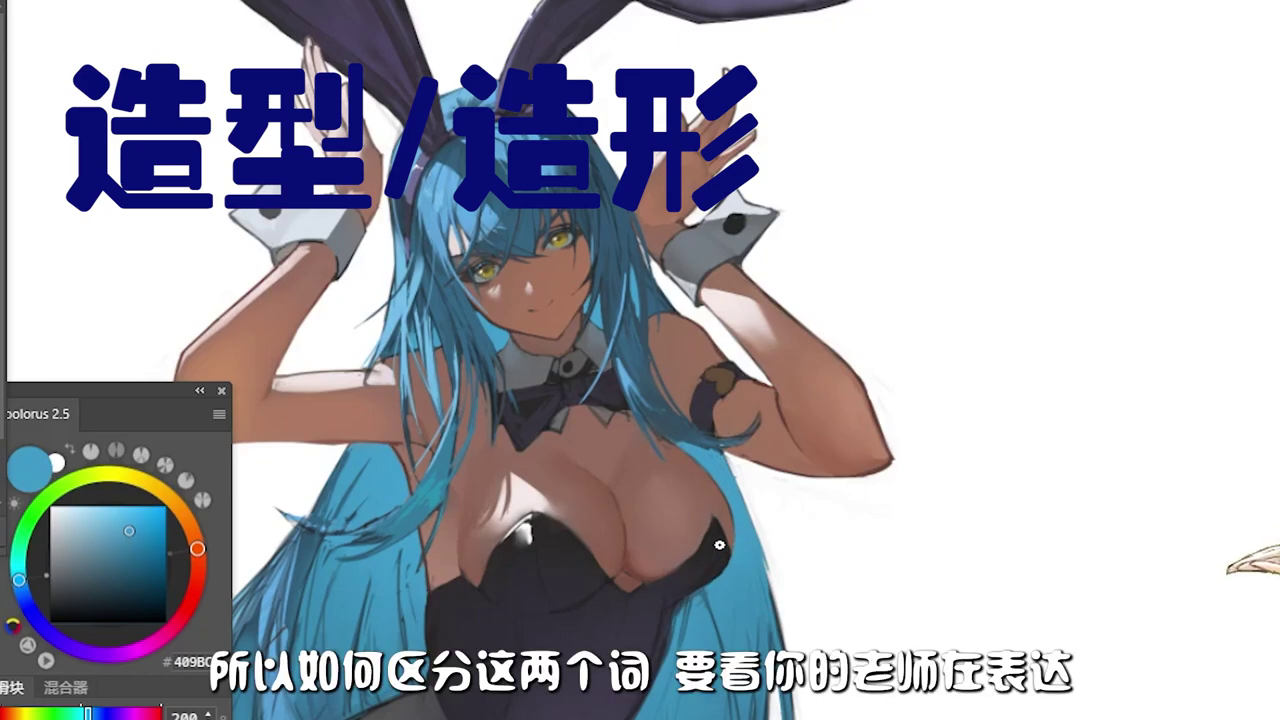
Step: Paint thin dark blue strands flicking outward from the hair beside the bust on the armband side, redoing the first stroke
left_click(700, 452, "alt")
left_click(755, 524, "alt")
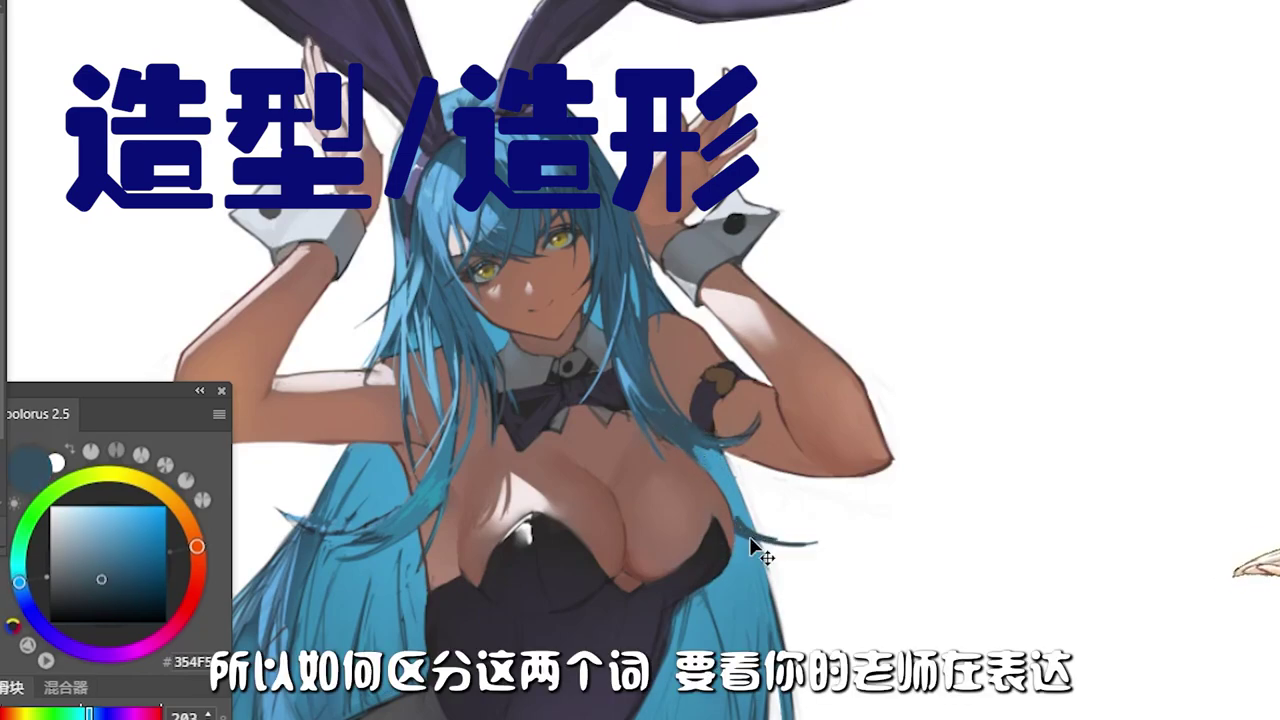
key("ctrl+z")
left_click_drag(808, 523, 744, 537)
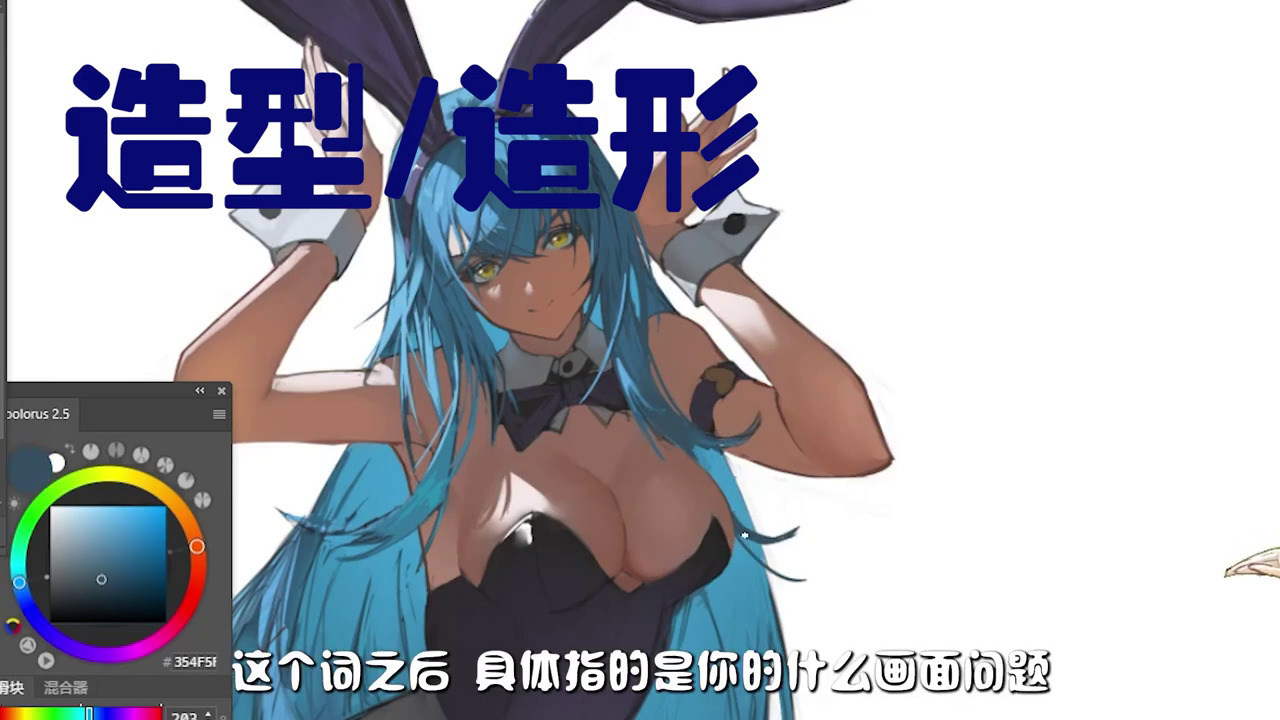
Step: Shade the back hair beside the bodice on the armband side with sampled mid blues
left_click(733, 445, "alt")
left_click(700, 607, "alt")
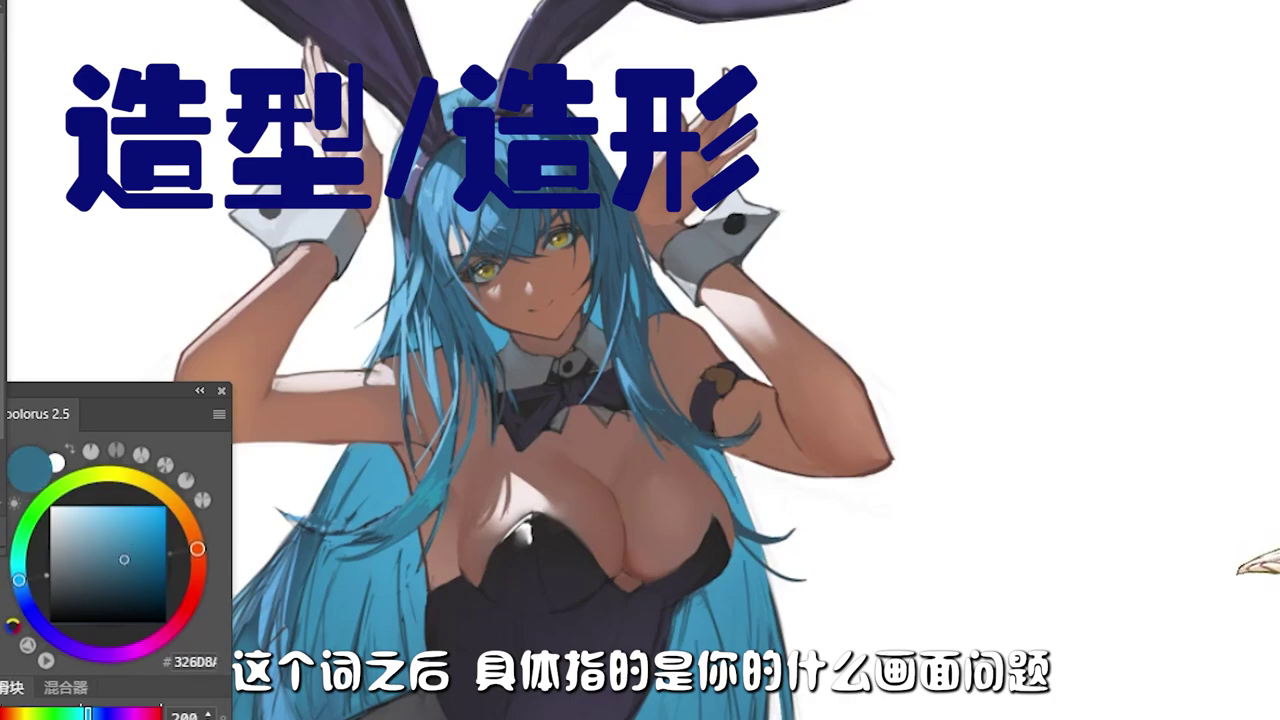
left_click(751, 593, "alt")
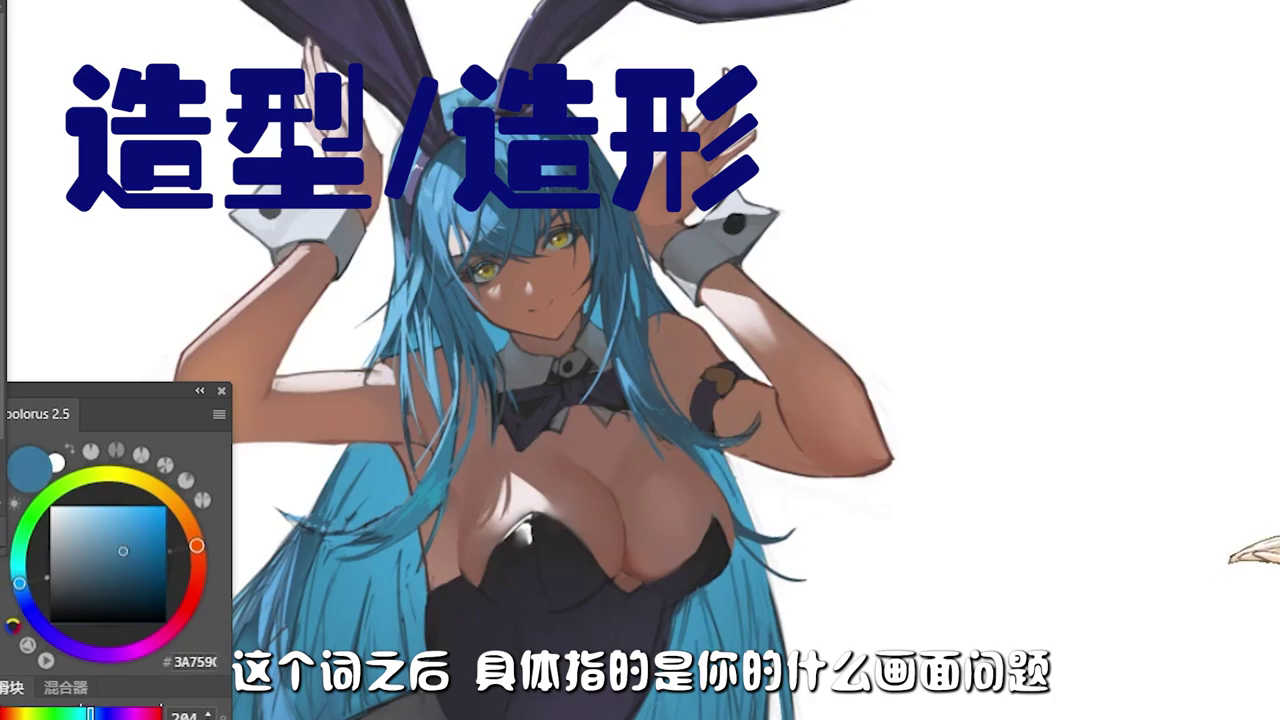
left_click(694, 613, "alt")
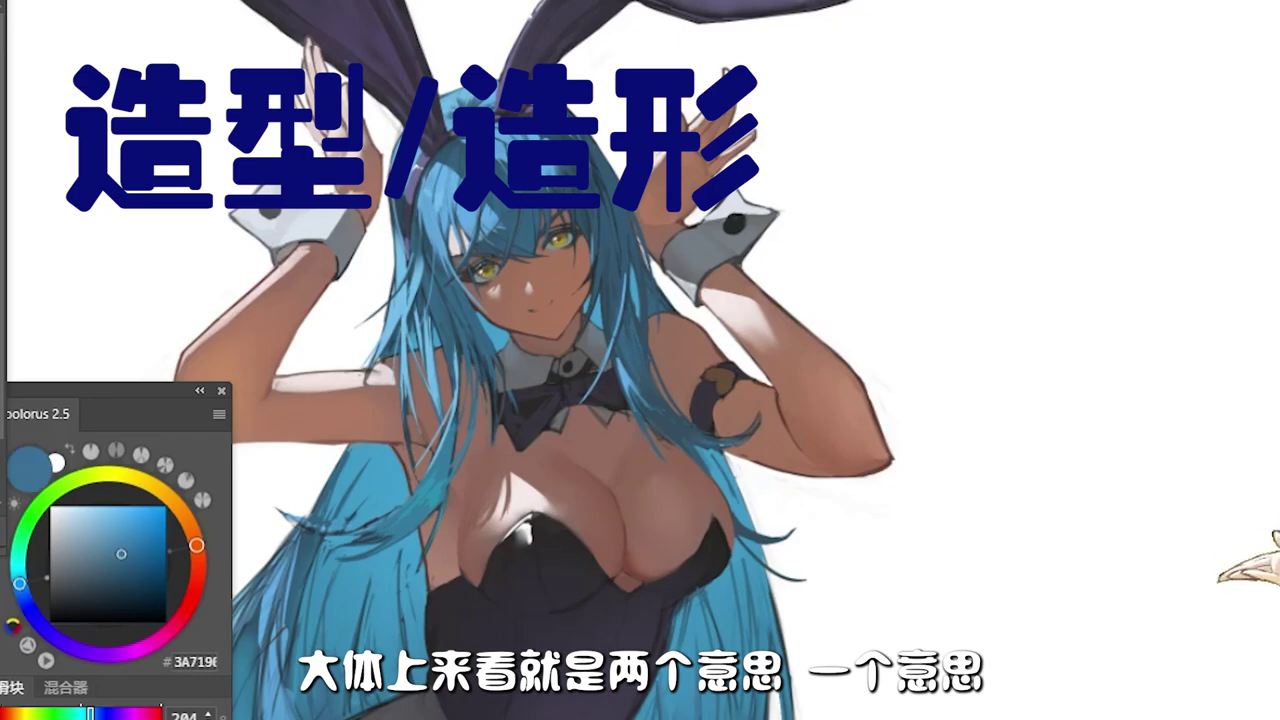
Step: Reshape the sweeping hair lock opposite the armband into a clean curved tip and shade the back hair beneath it
scroll(540, 360, "down", 2)
left_click(640, 400, "alt")
scroll(640, 360, "up", 2)
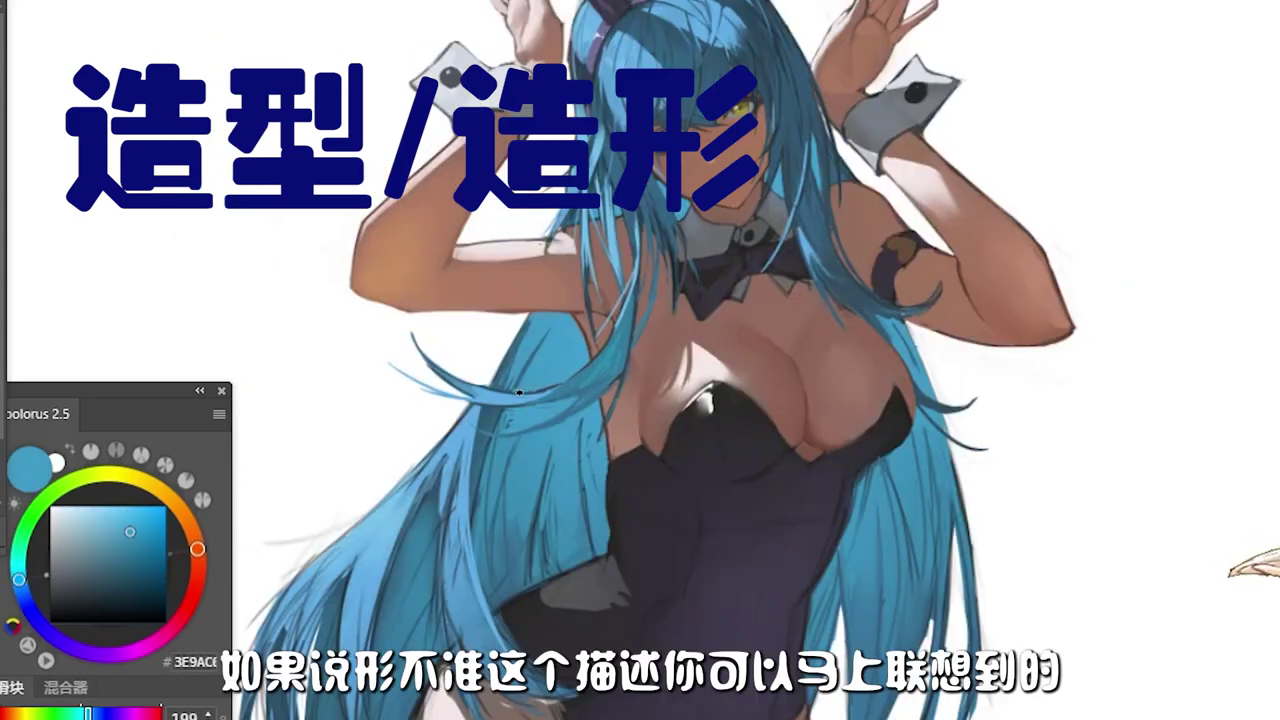
left_click(519, 392, "alt")
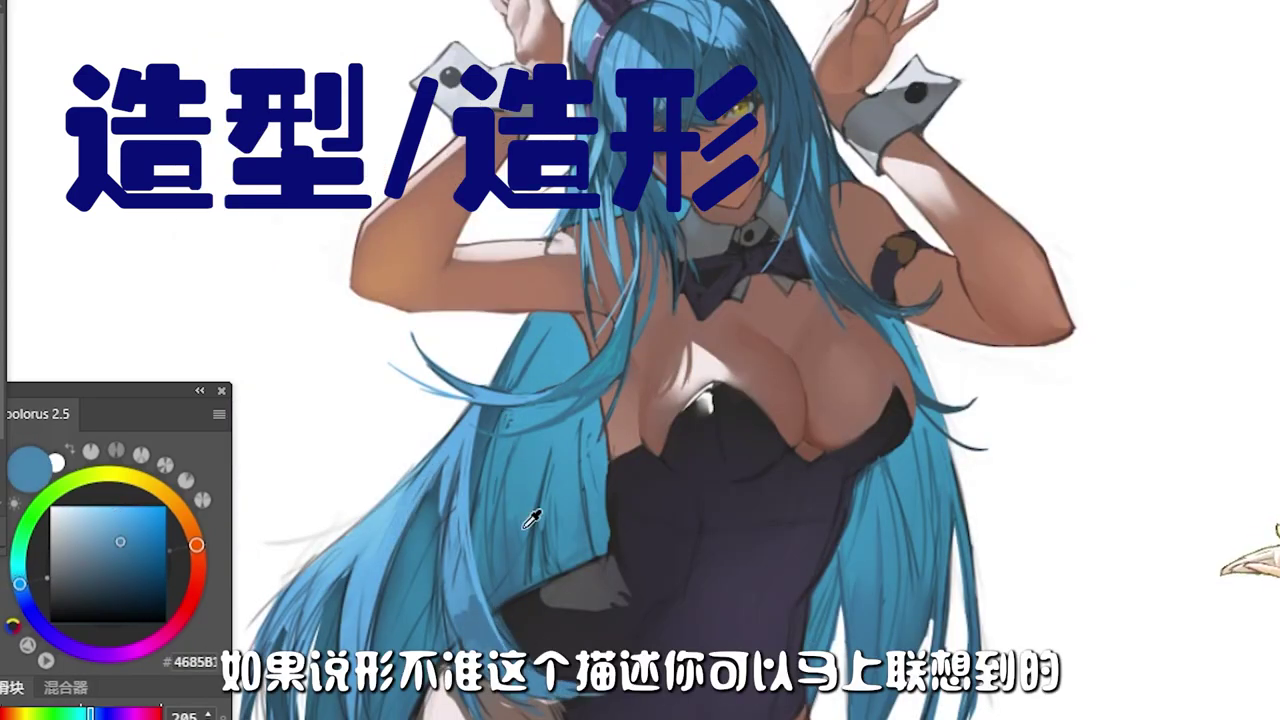
left_click(600, 415, "alt")
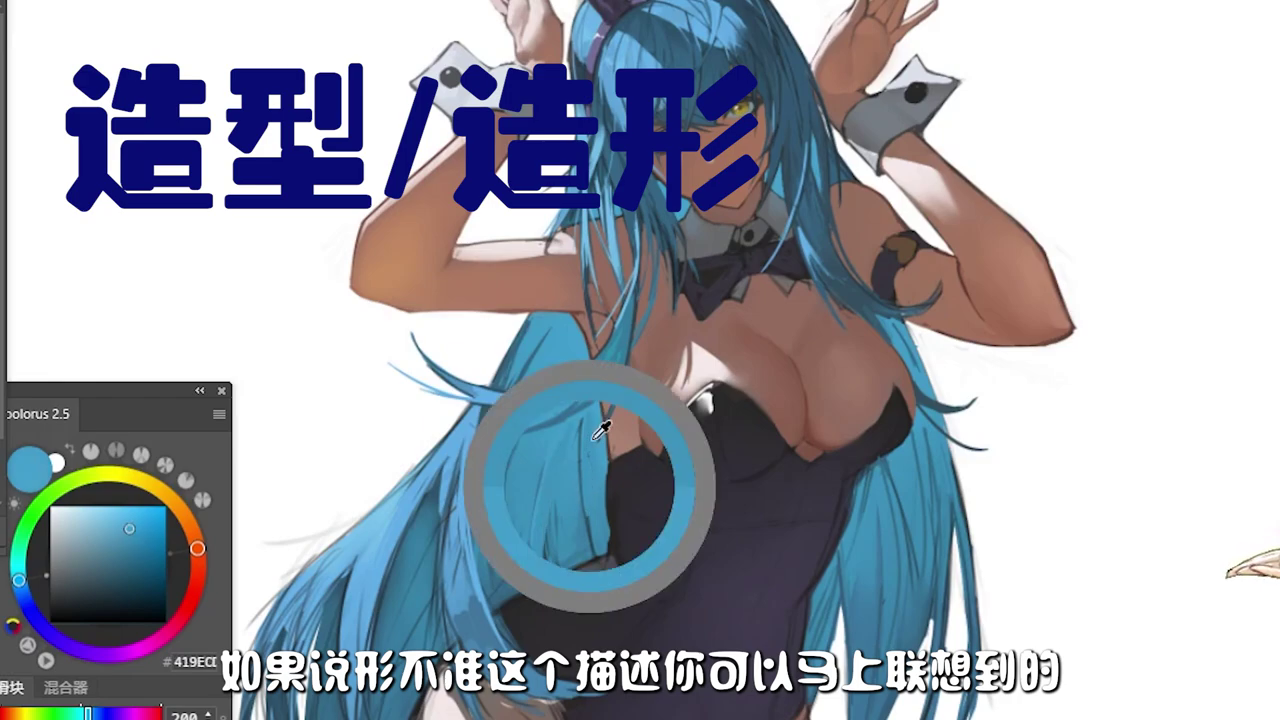
left_click(404, 46, "alt")
Step: Add soft grey fold shading to the cuffs with sampled blue-grey tones
left_click_drag(505, 8, 560, 300)
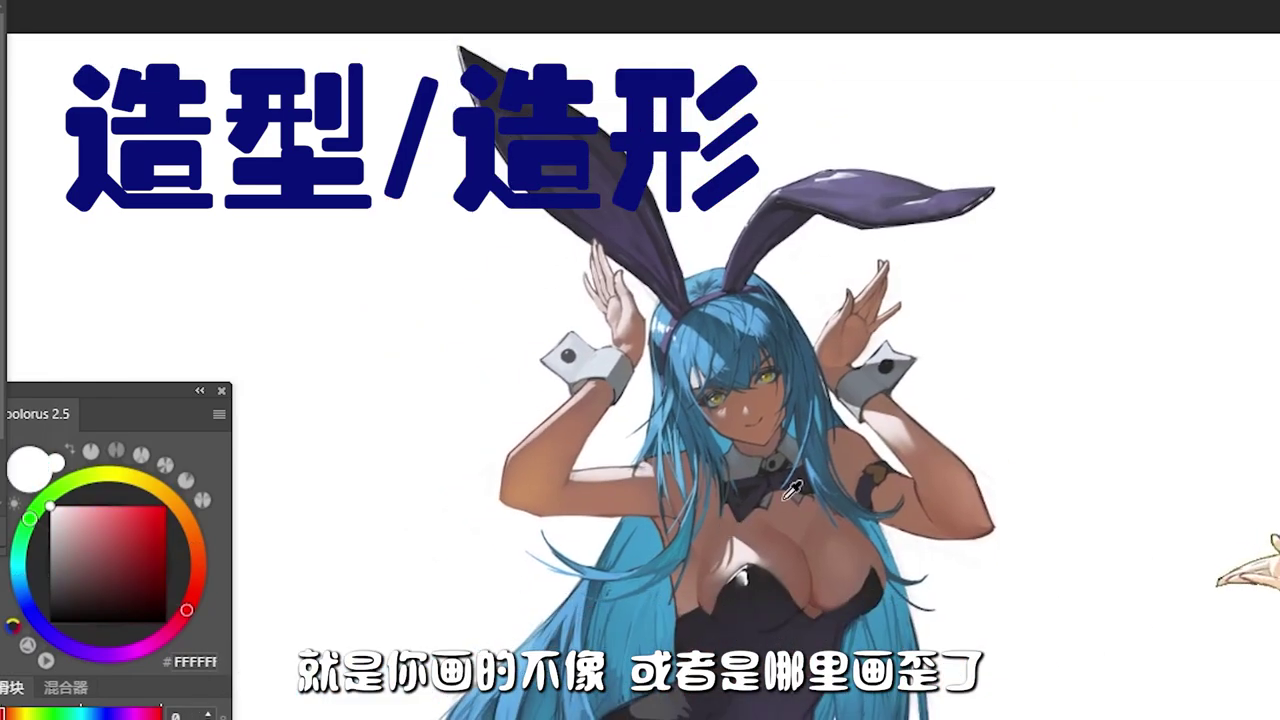
left_click(590, 363, "alt")
left_click(594, 345, "alt")
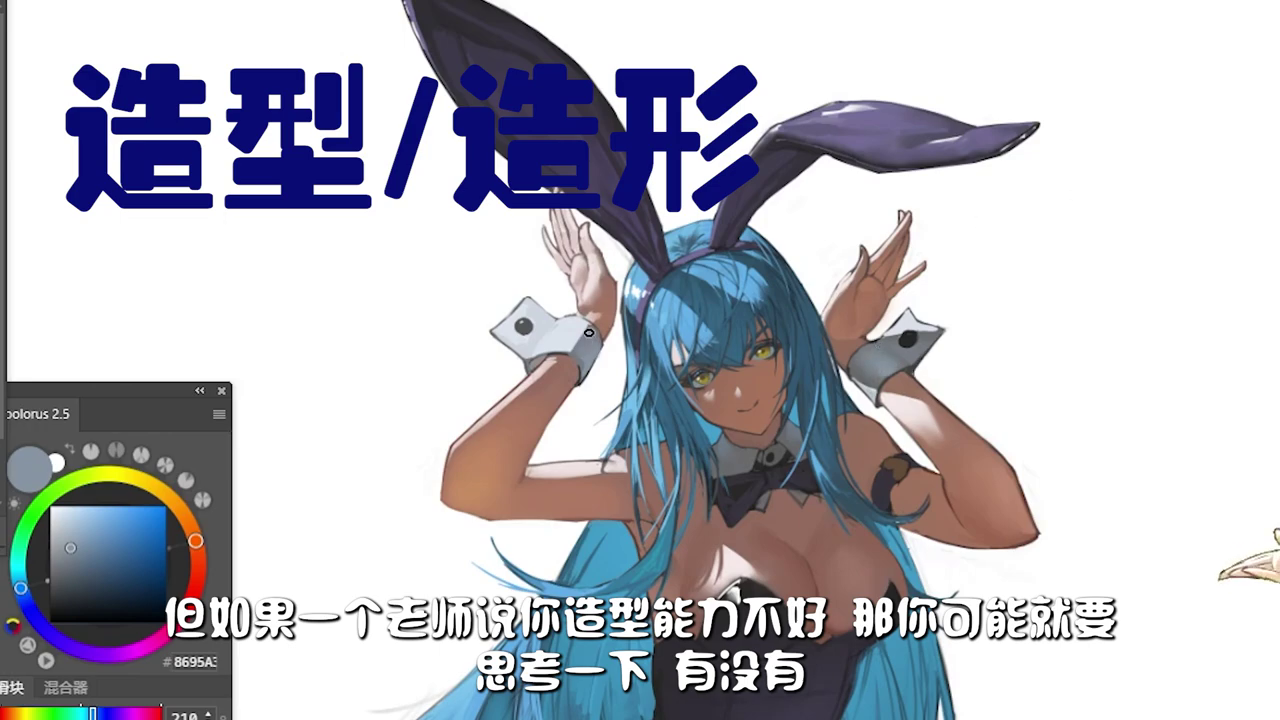
left_click(585, 324, "alt")
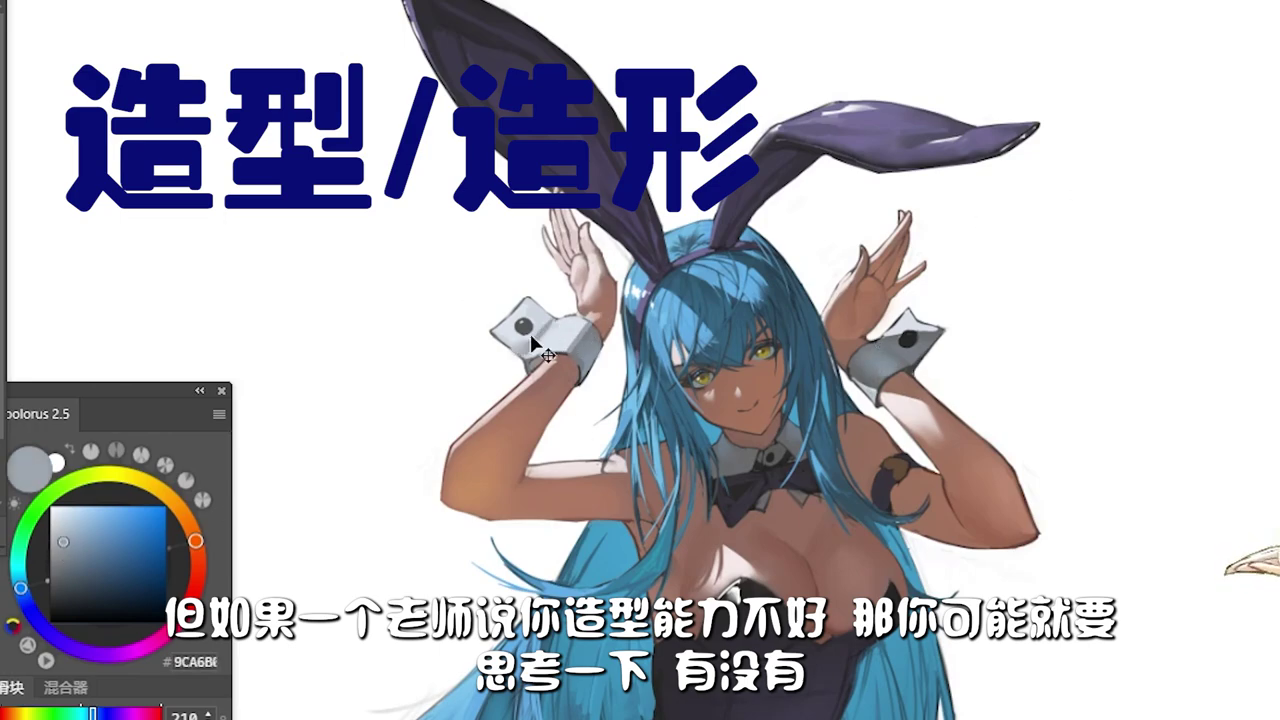
left_click(548, 354, "alt")
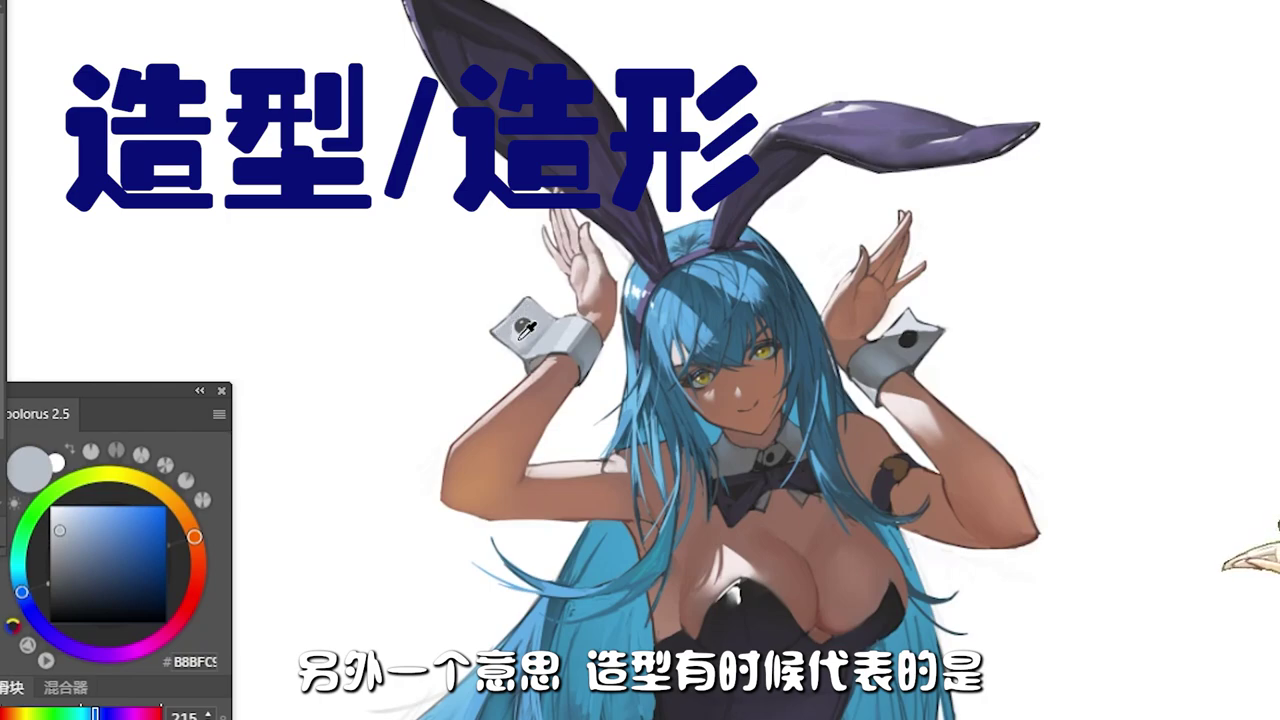
scroll(827, 326, "up", 2)
left_click(980, 331, "alt")
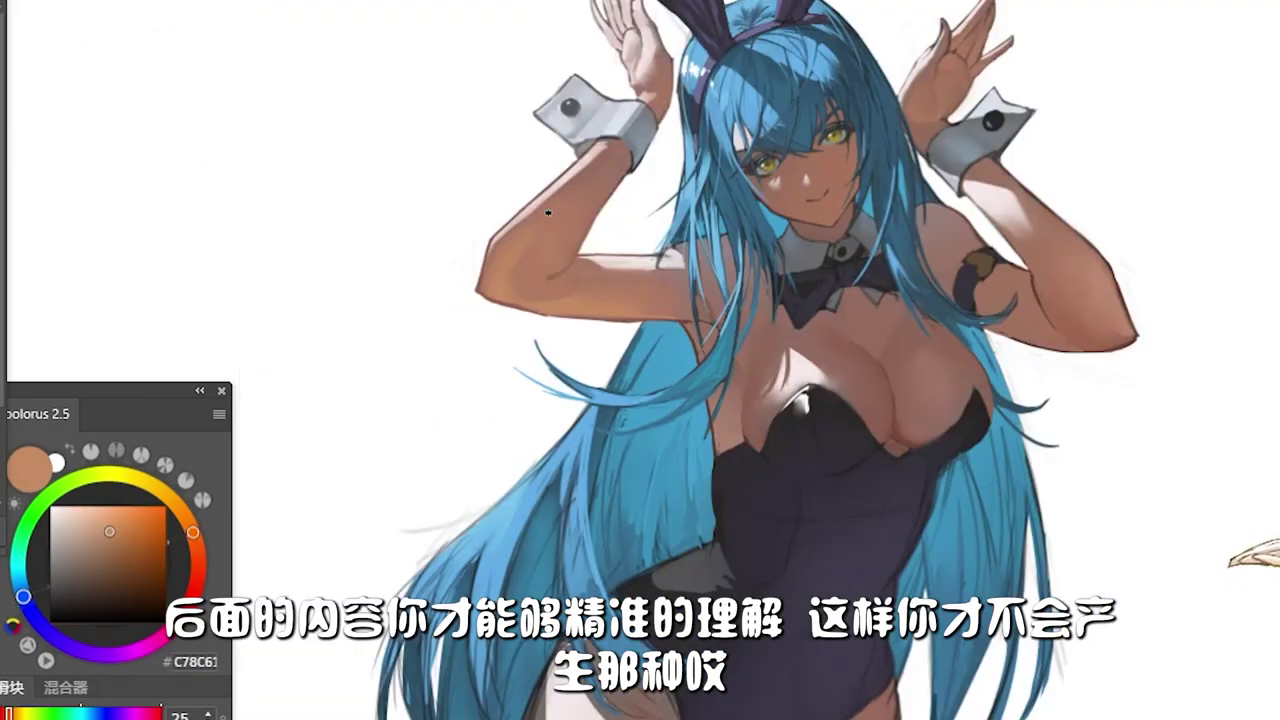
Step: Refine the skin of the arm and hand opposite the armband, adding sampled reddish tones to the palm and fingers
left_click(572, 295, "alt")
scroll(572, 295, "up", 2)
left_click(522, 199, "alt")
left_click(550, 205, "alt")
left_click(472, 157, "alt")
left_click(488, 166, "alt")
left_click(474, 160, "alt")
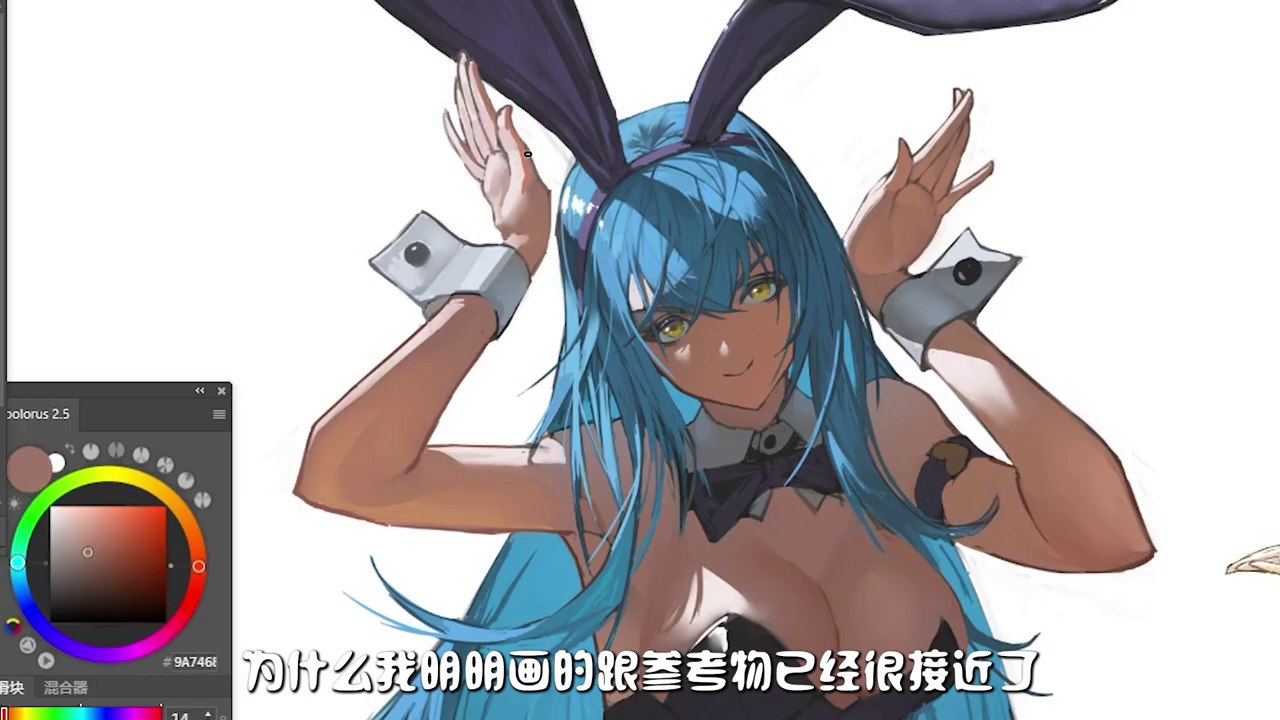
left_click(492, 132, "alt")
Step: Blend sampled warm tan tones across the forearm and elbow opposite the armband
scroll(505, 133, "down", 2)
left_click(422, 372, "alt")
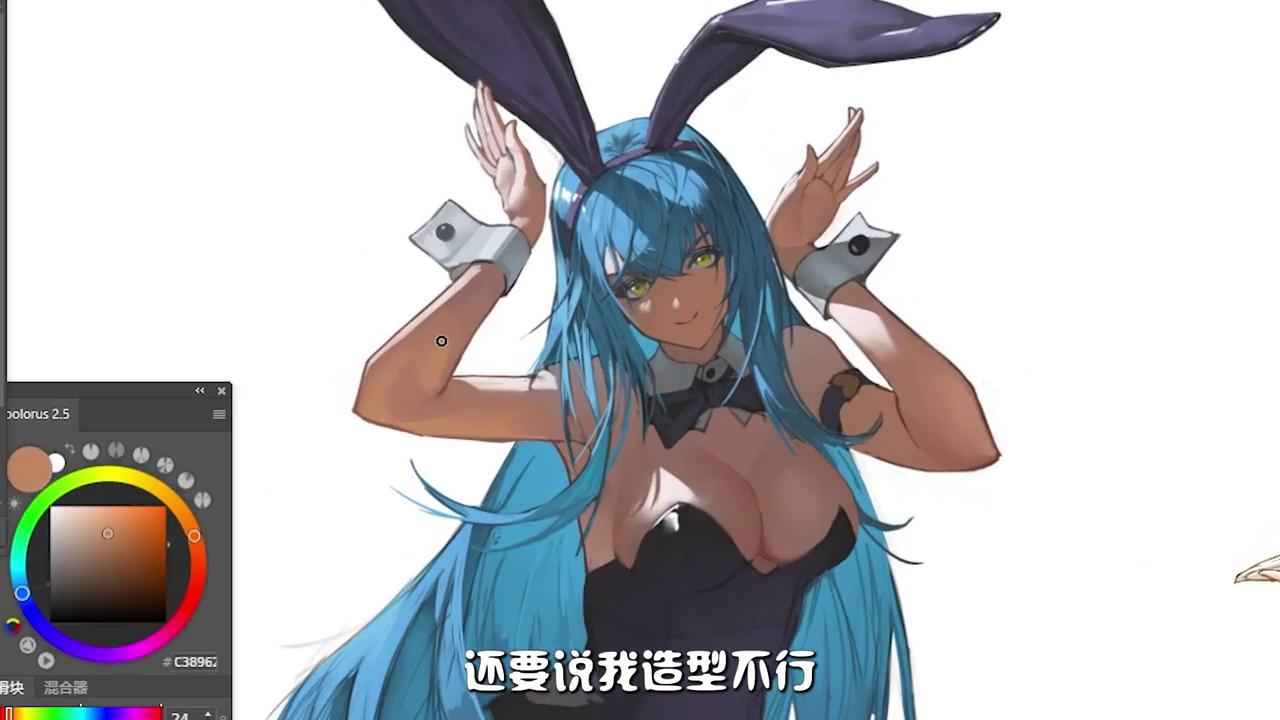
left_click(426, 369, "alt")
scroll(430, 408, "down", 3)
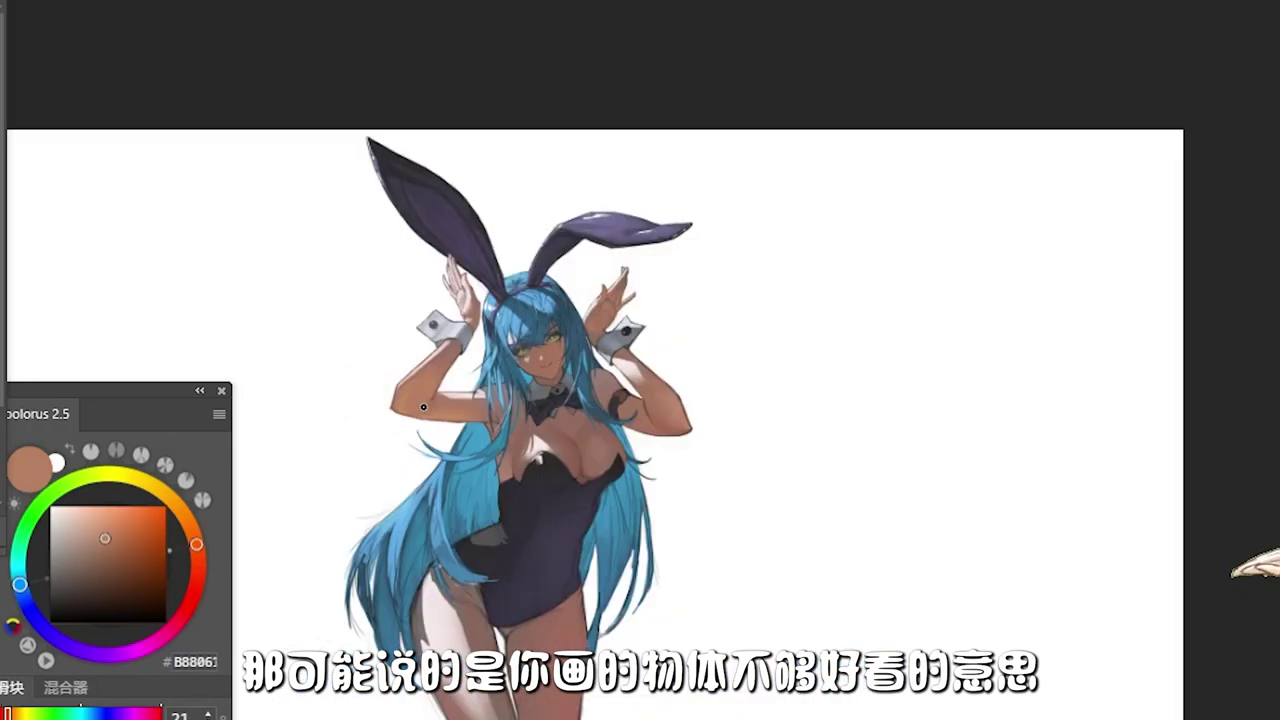